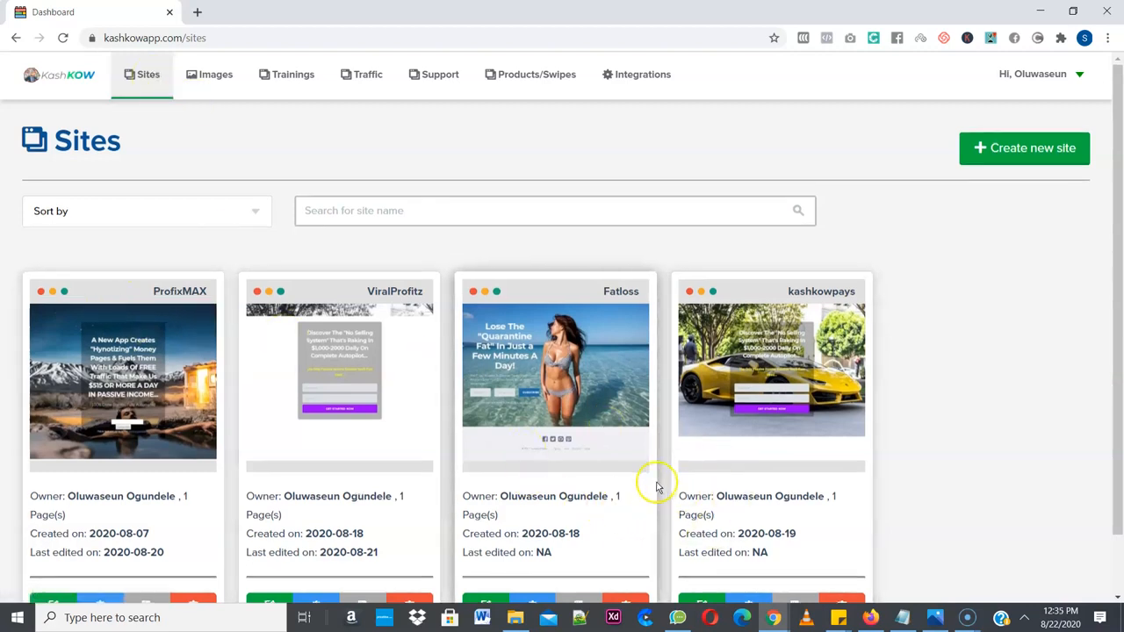
- Review the ProfixMAX site's edit, settings, copy and delete actions, plus the site search and sorting options
scroll(657, 485, "down", 1)
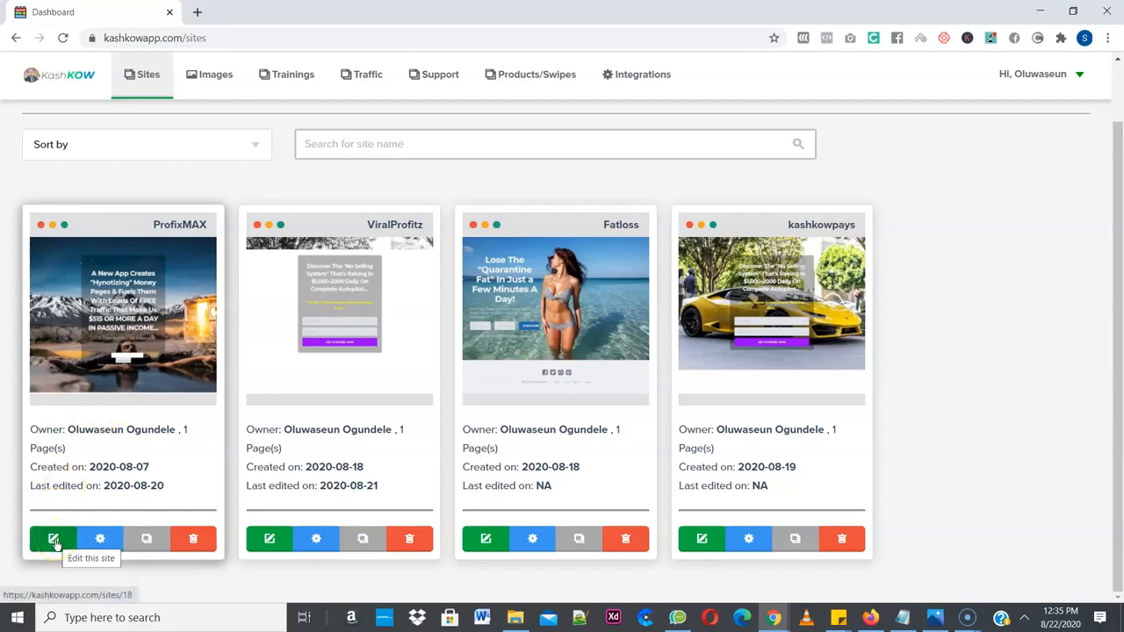
left_click(99, 543)
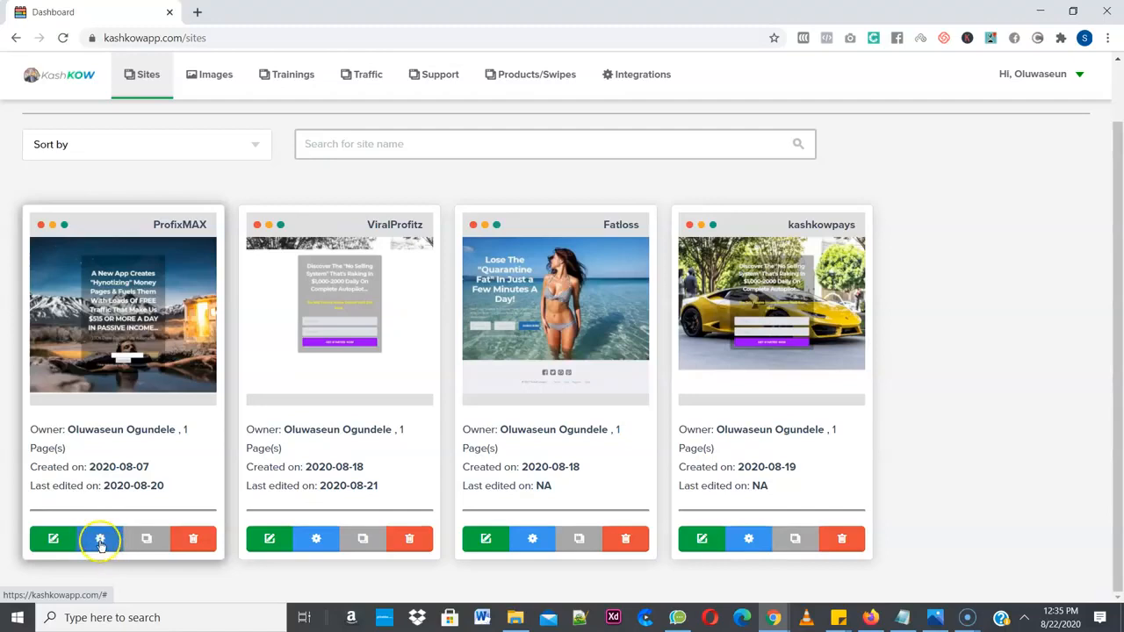
left_click(145, 541)
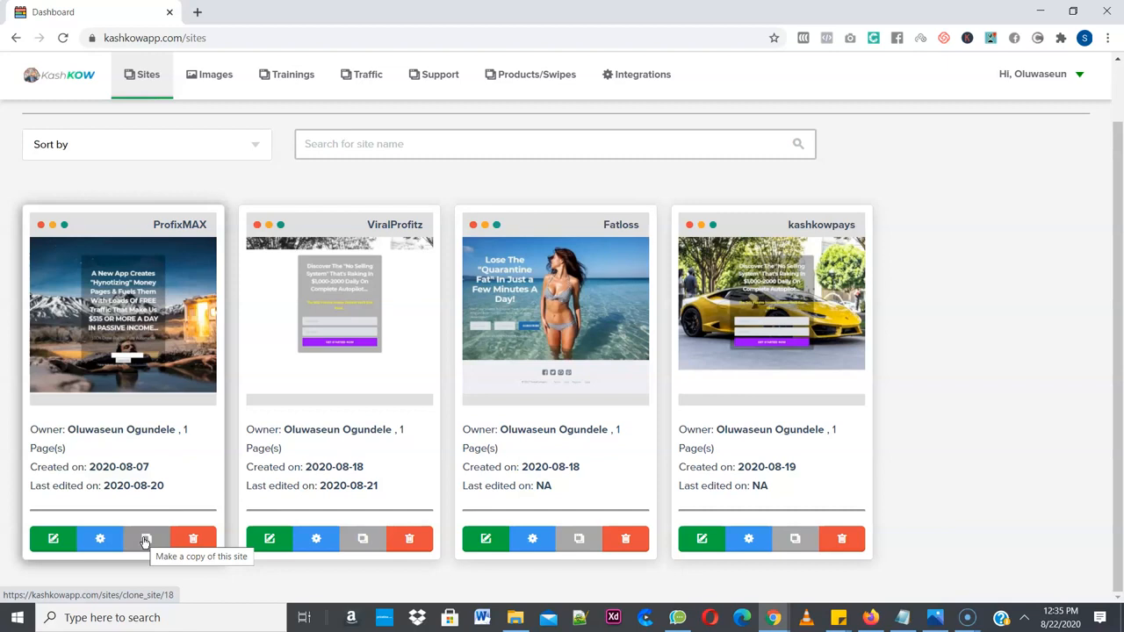
left_click(208, 545)
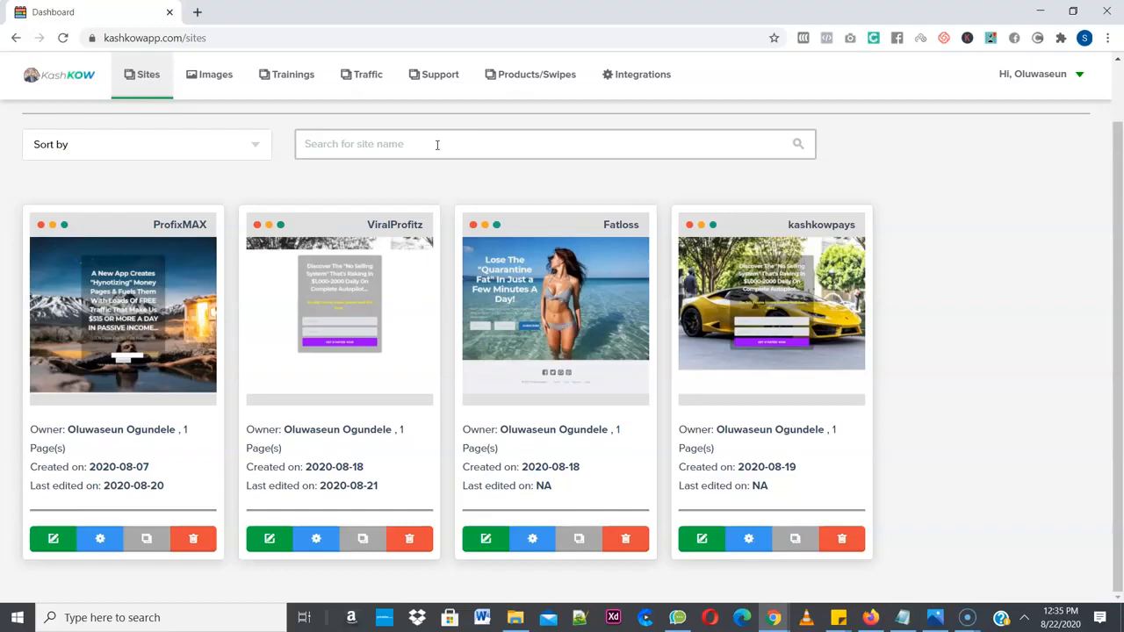
left_click(437, 145)
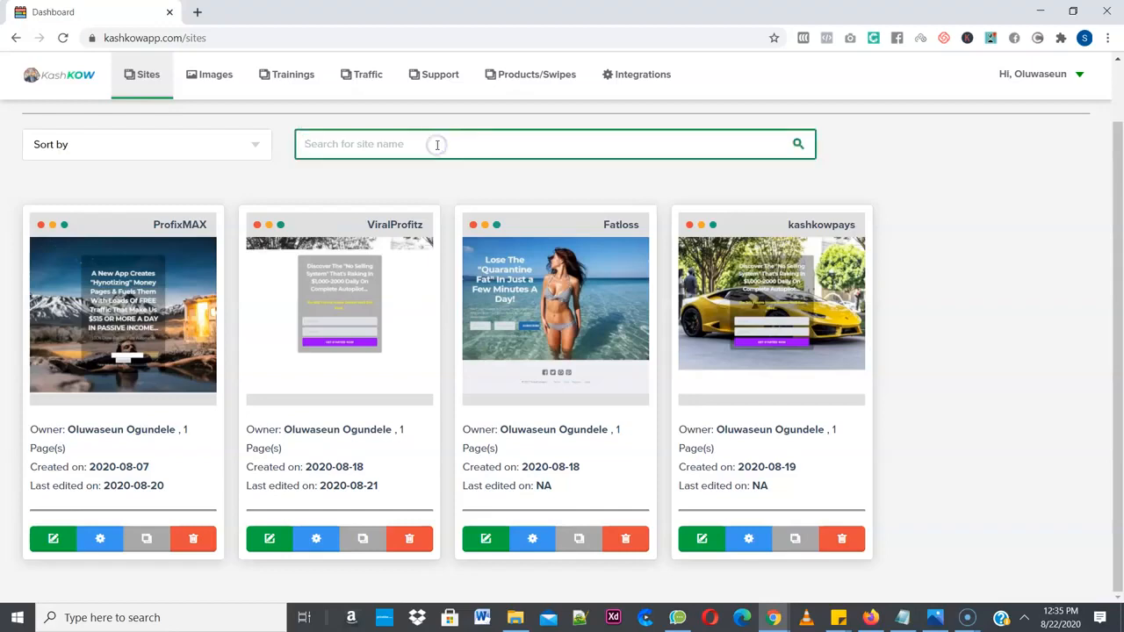
left_click(257, 152)
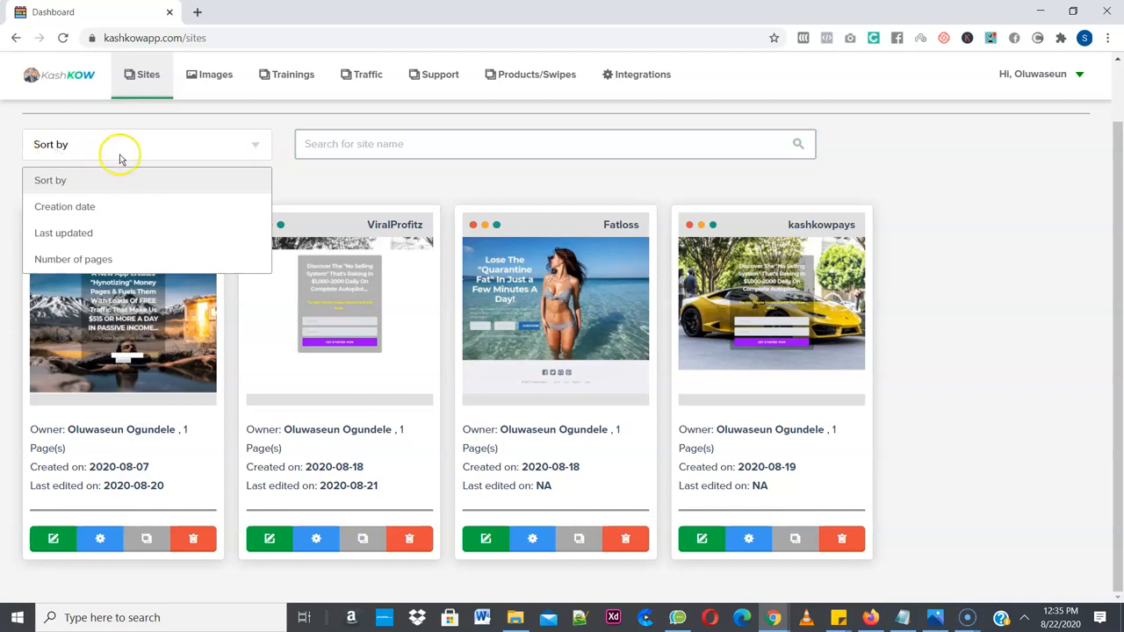
left_click(299, 180)
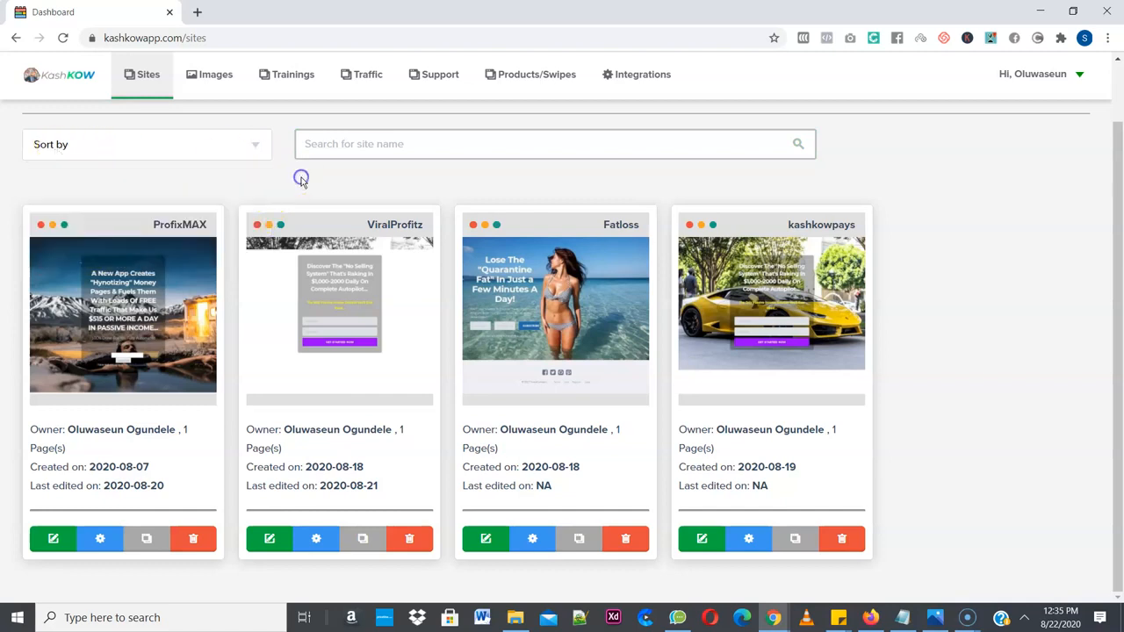
scroll(301, 181, "up", 1)
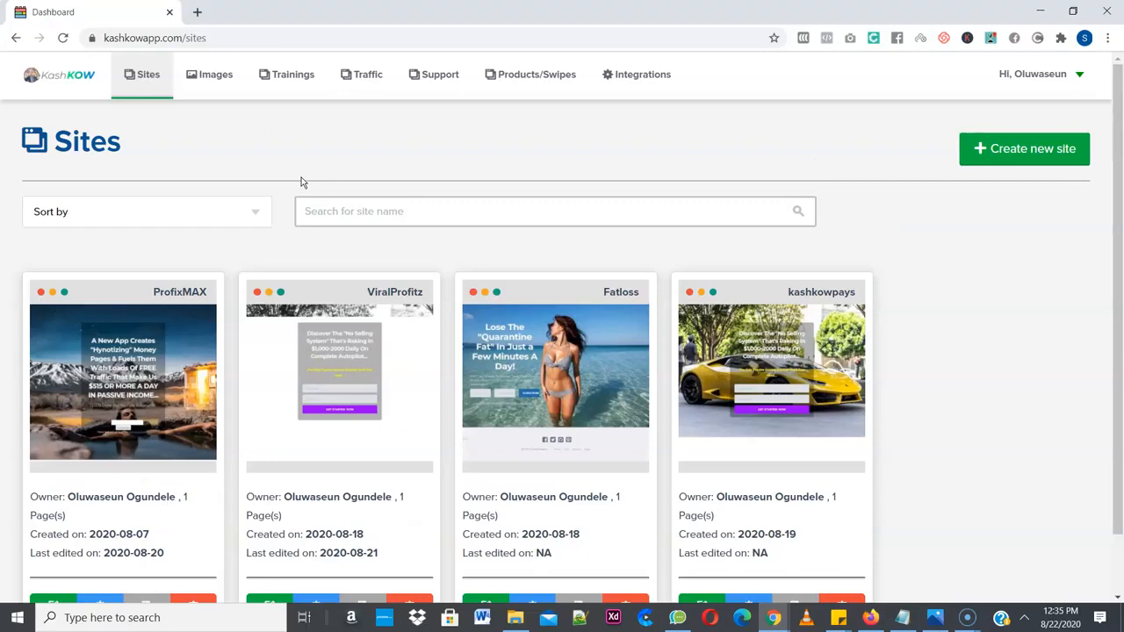
- Open the image library and search the free stock photos for "vacation"
left_click(211, 83)
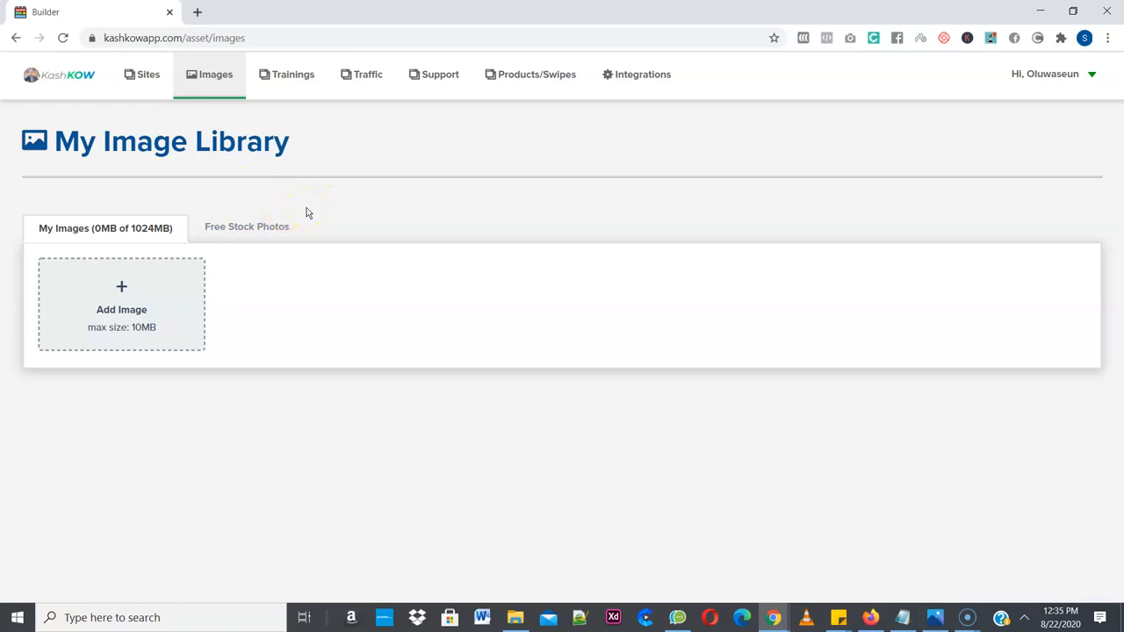
left_click(247, 231)
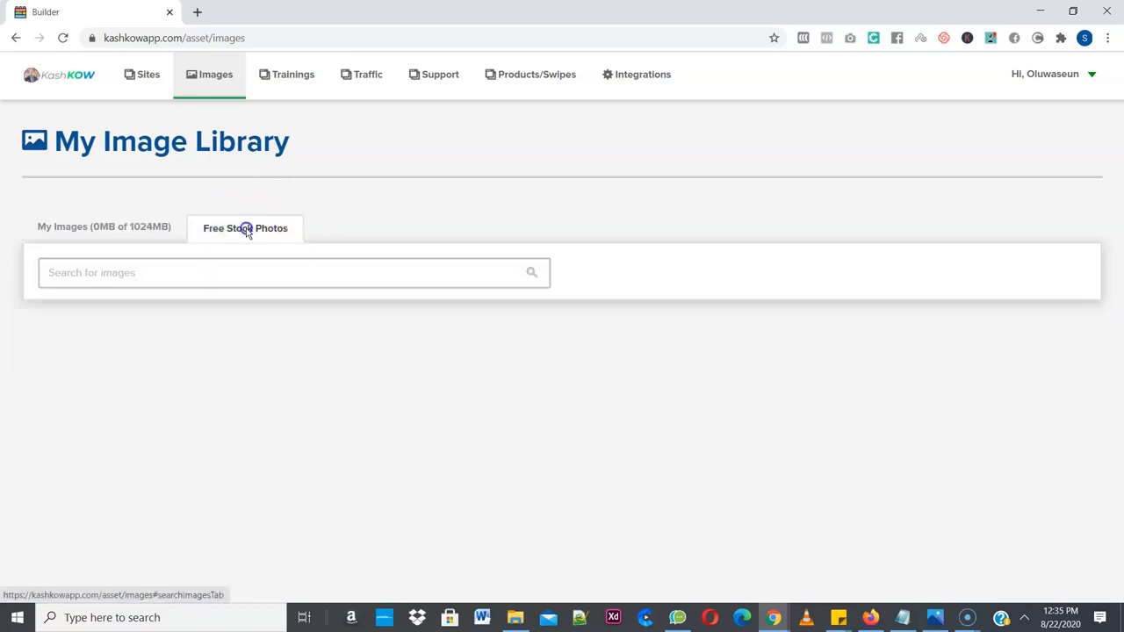
left_click(251, 276)
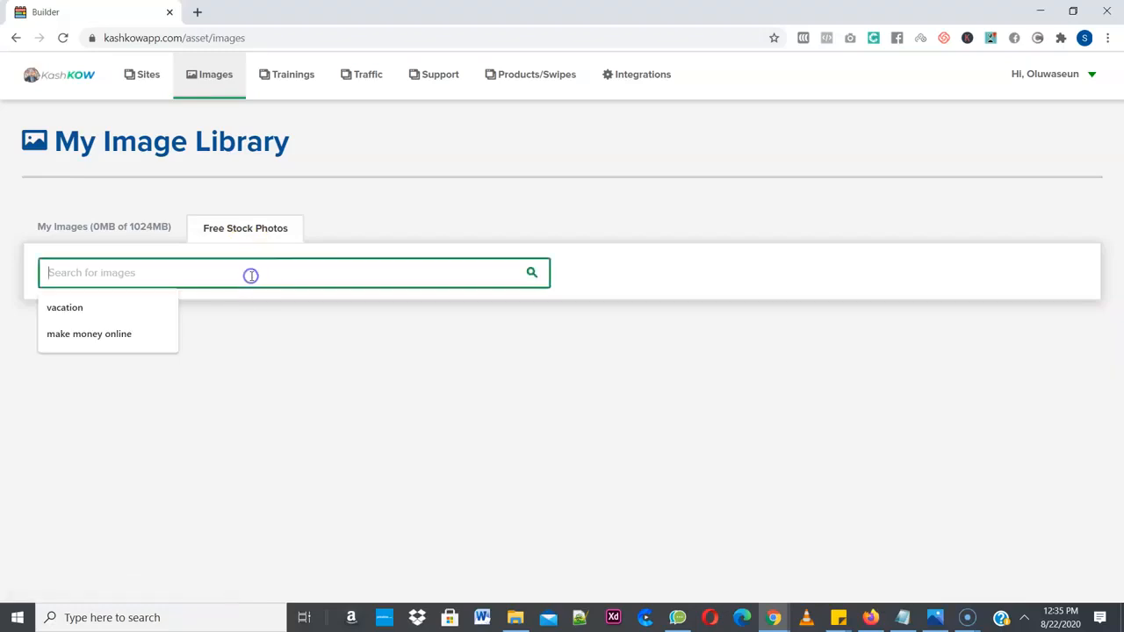
left_click(138, 307)
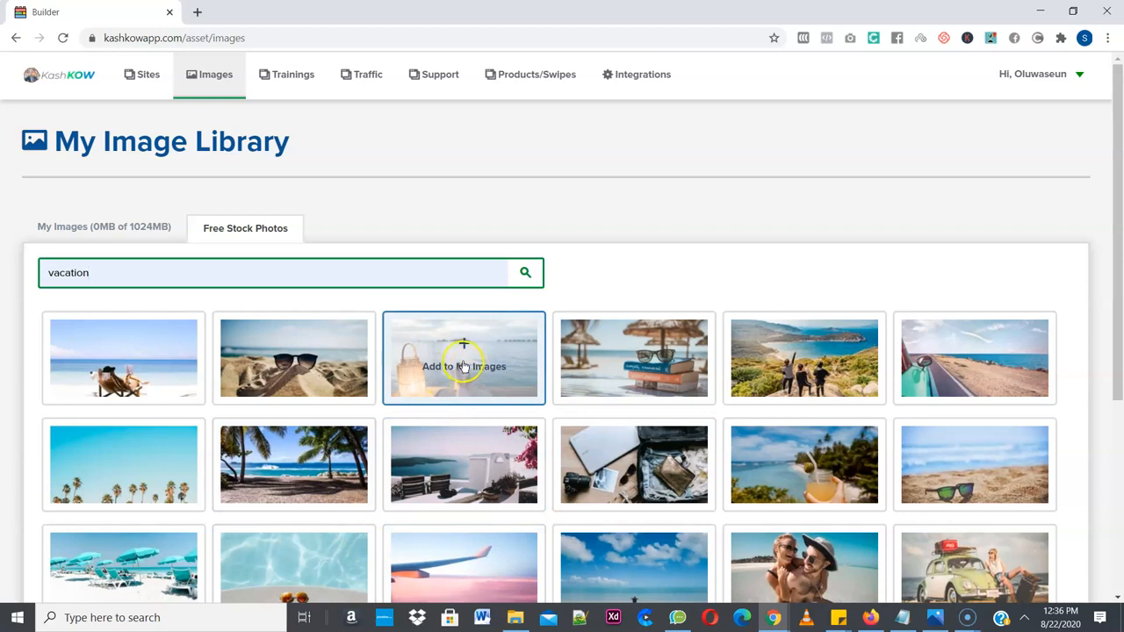
- Return to the personal images, open the file picker for adding an image, and dismiss it without choosing a file
left_click(87, 228)
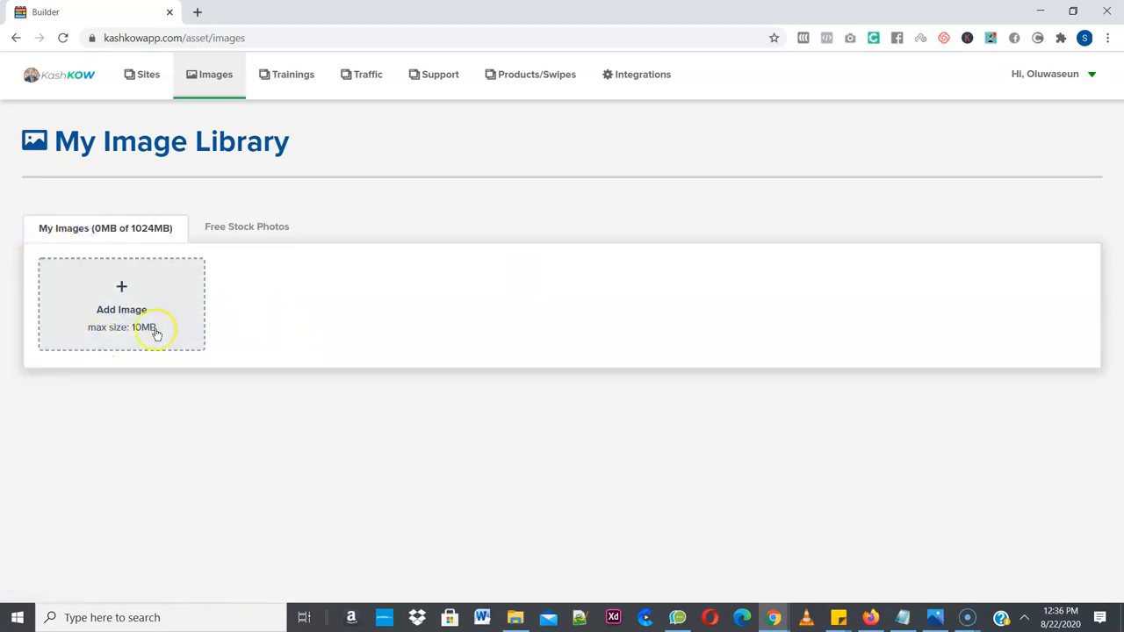
left_click(120, 307)
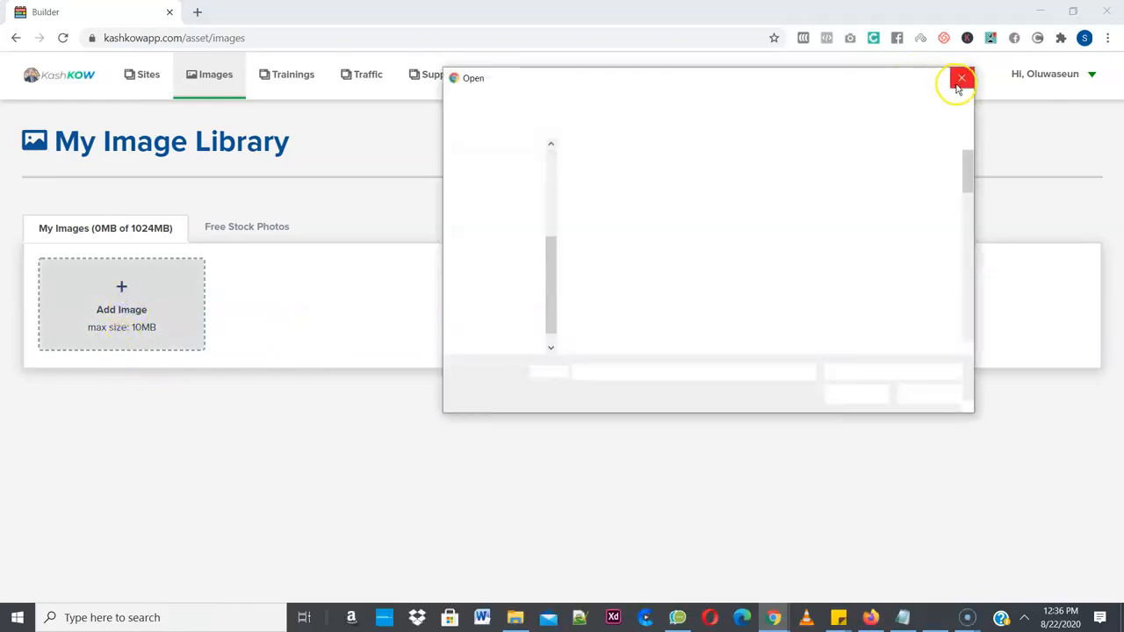
left_click(961, 80)
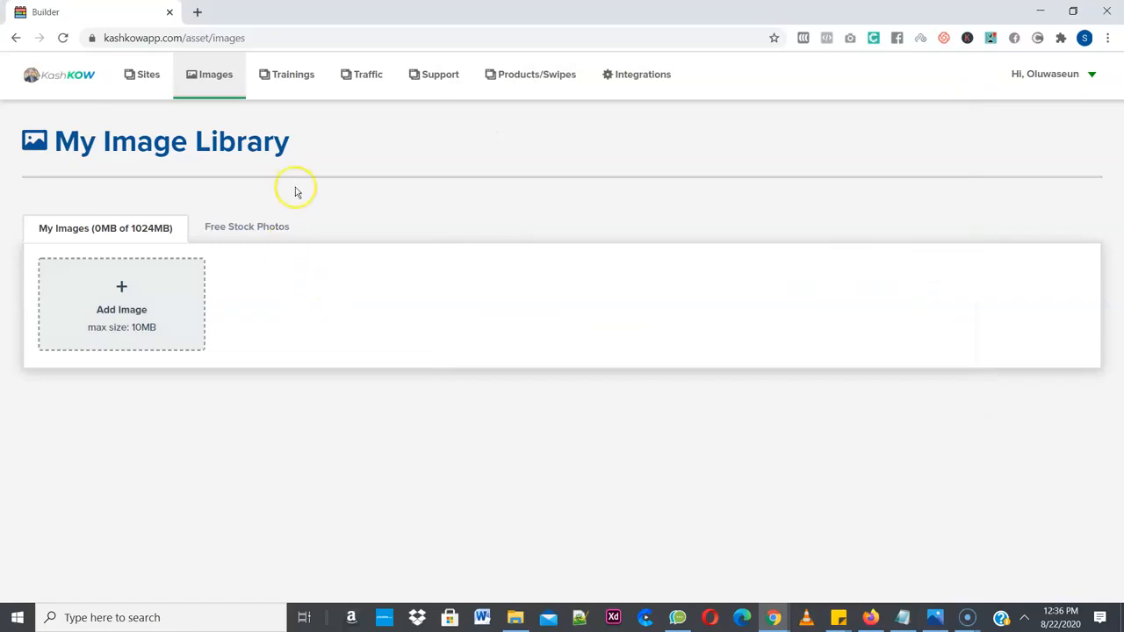
- View the Trainings page and examine the autoresponder and webinar services offered on the Integrations page
left_click(295, 77)
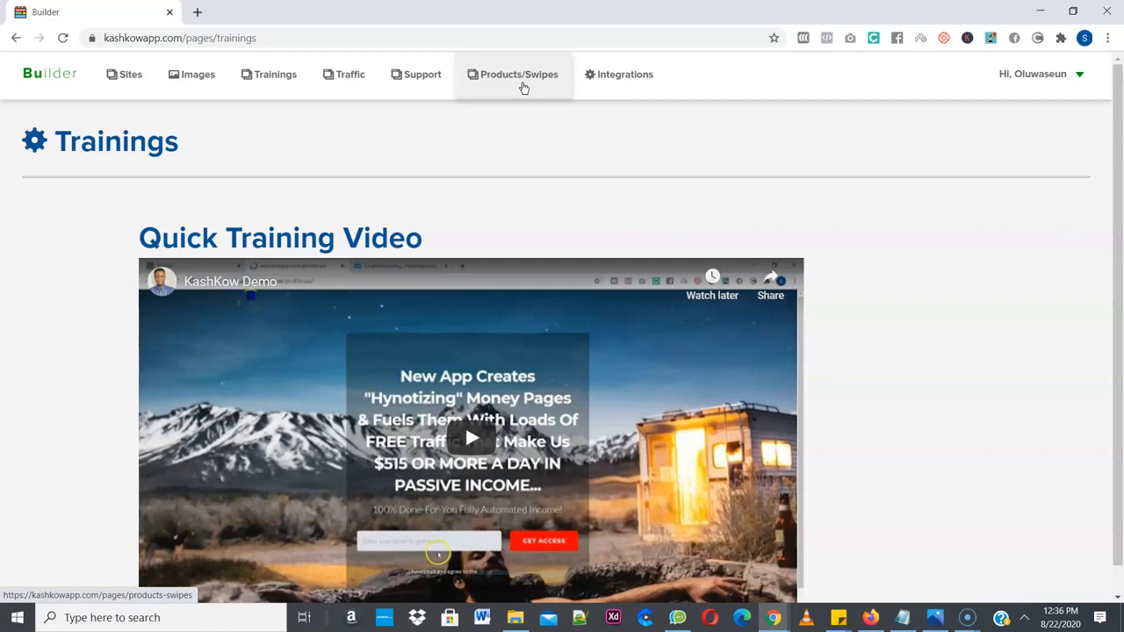
left_click(622, 77)
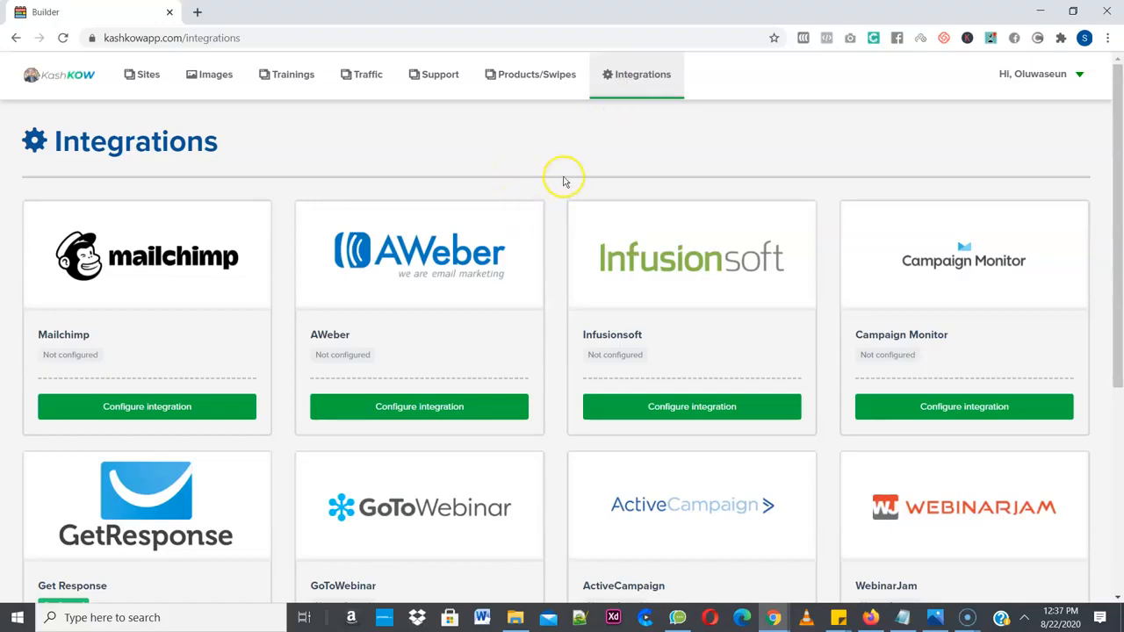
scroll(561, 181, "down", 4)
scroll(564, 182, "up", 4)
scroll(564, 182, "down", 4)
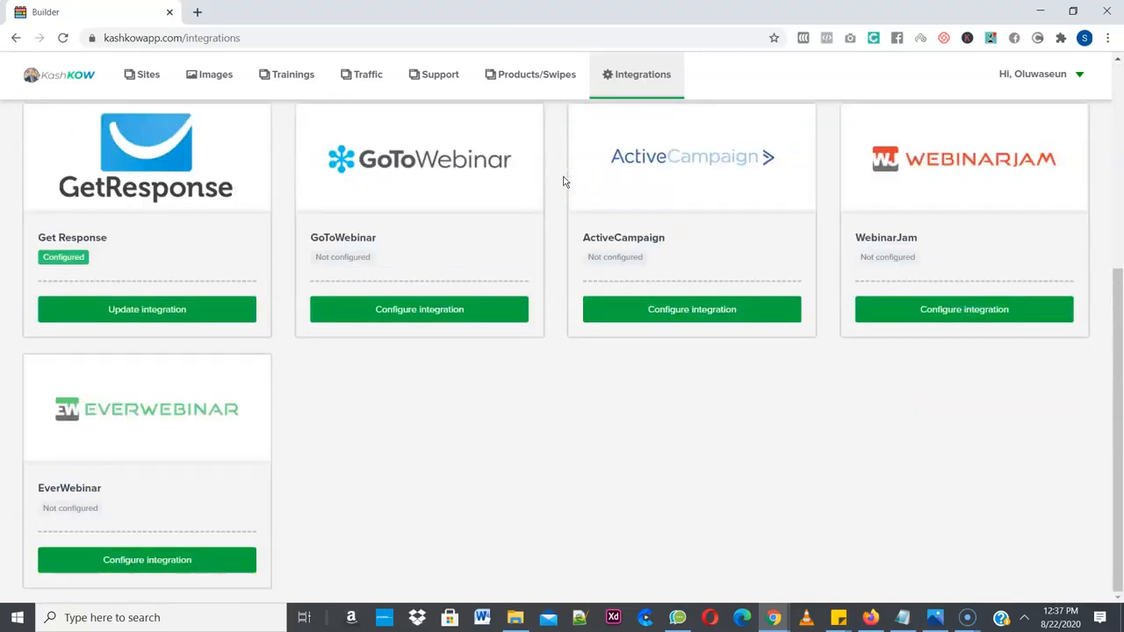
scroll(565, 182, "up", 4)
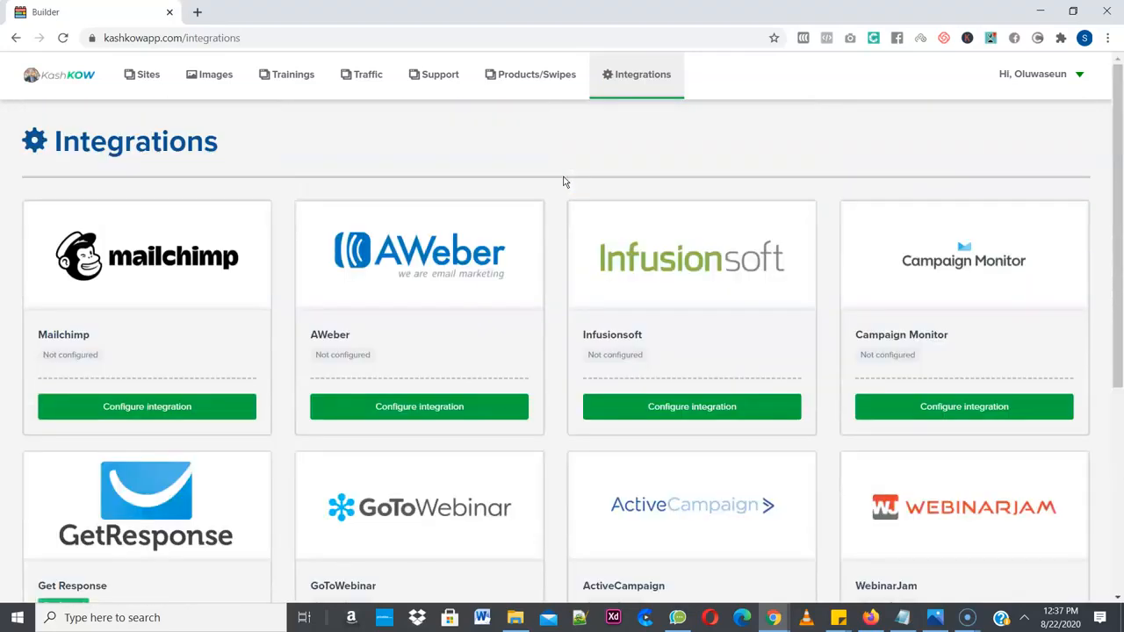
- Inspect the Mailchimp and Get Response integration settings, submitting the Get Response credentials already filled in and closing without choosing a list
left_click(198, 414)
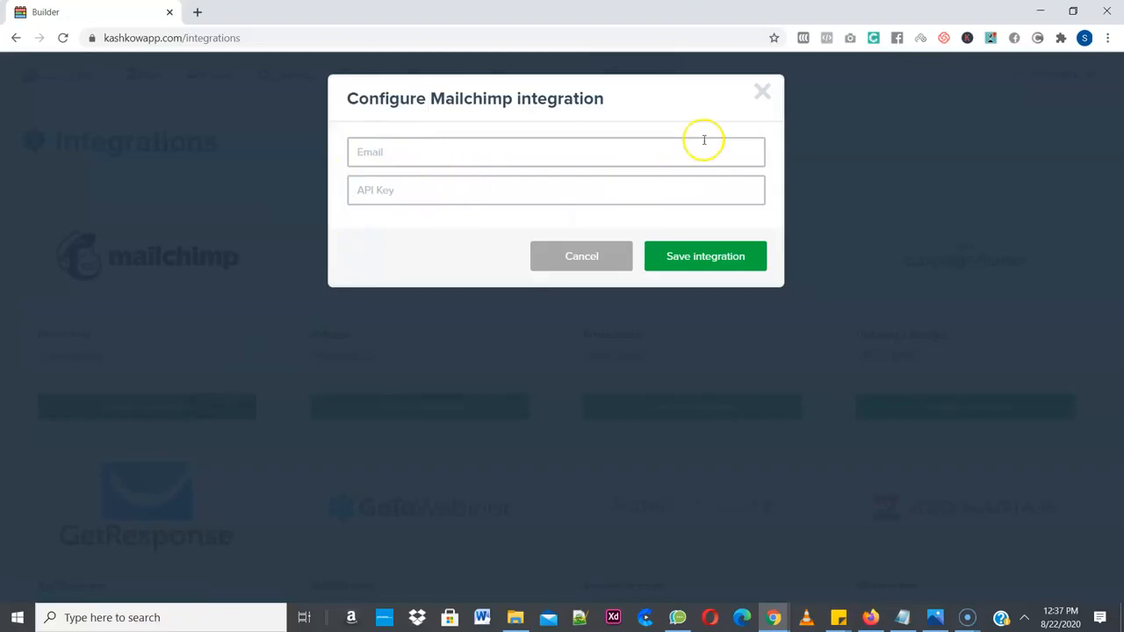
left_click(761, 91)
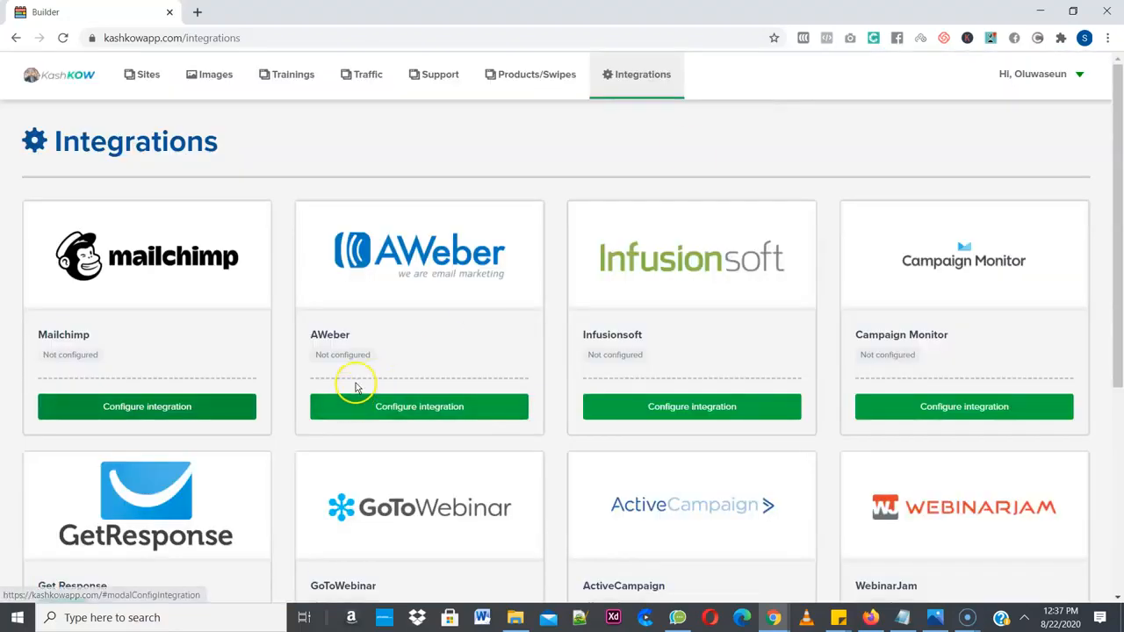
scroll(358, 386, "down", 4)
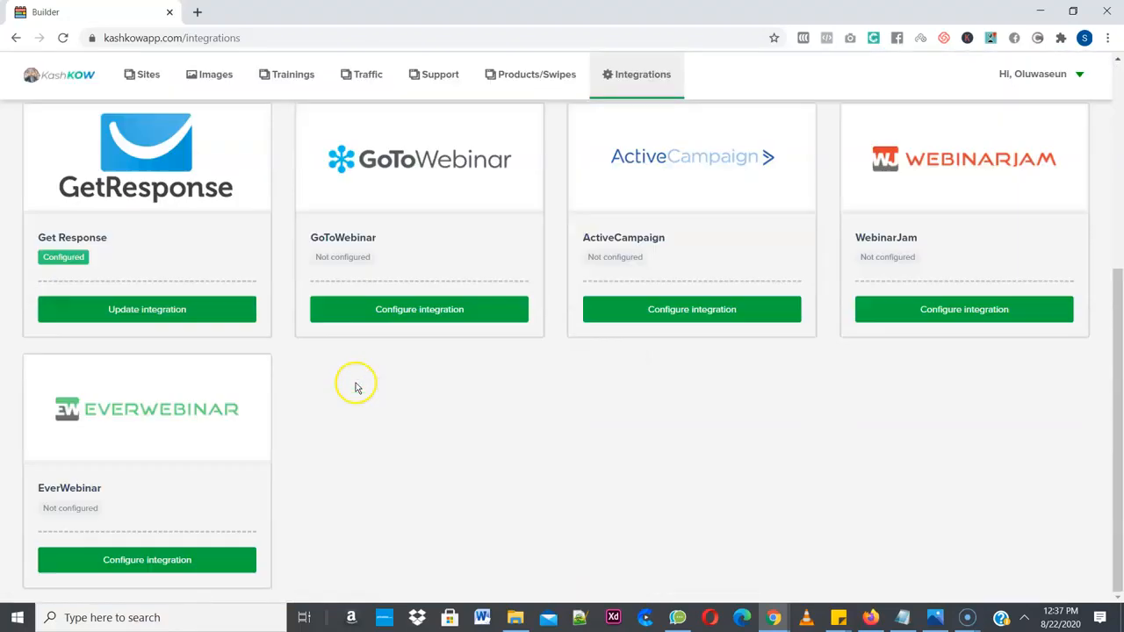
left_click(136, 317)
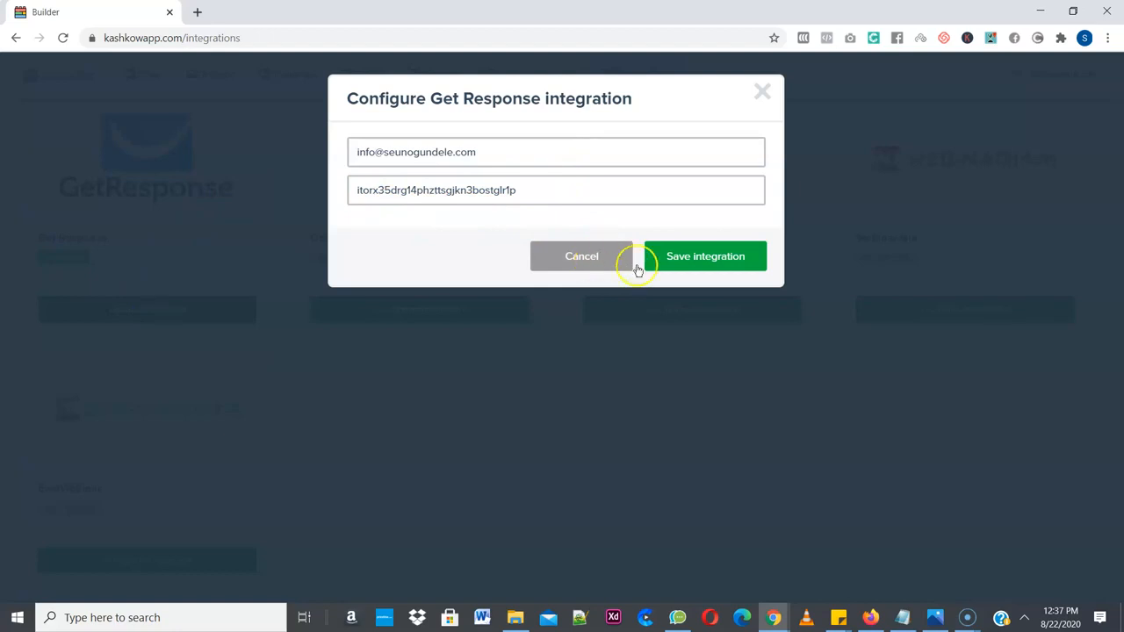
left_click(709, 262)
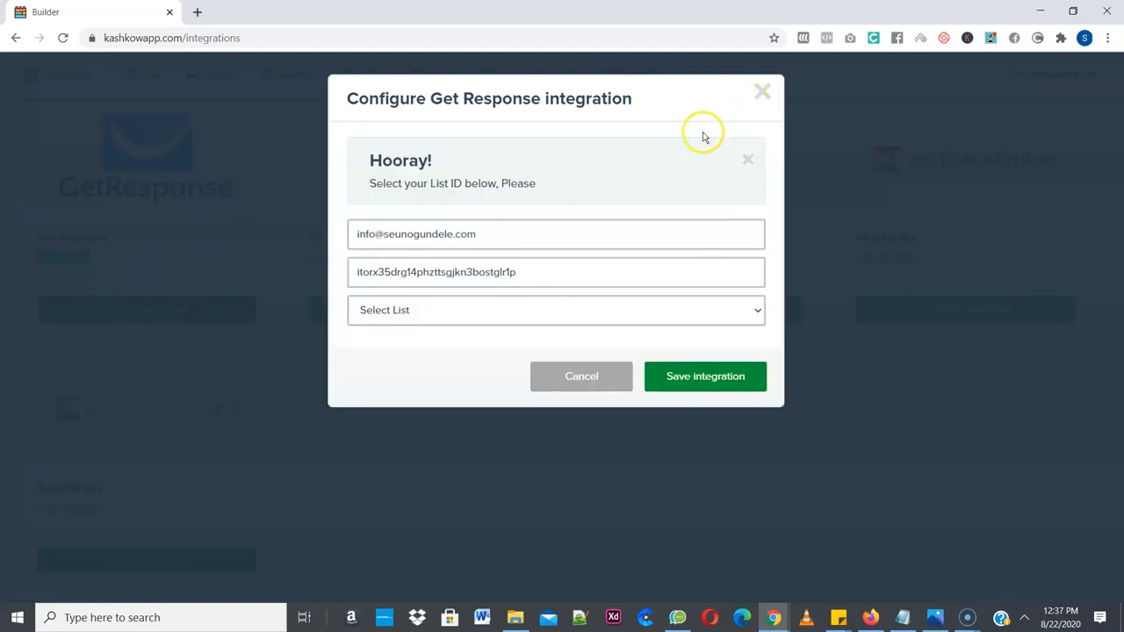
left_click(762, 93)
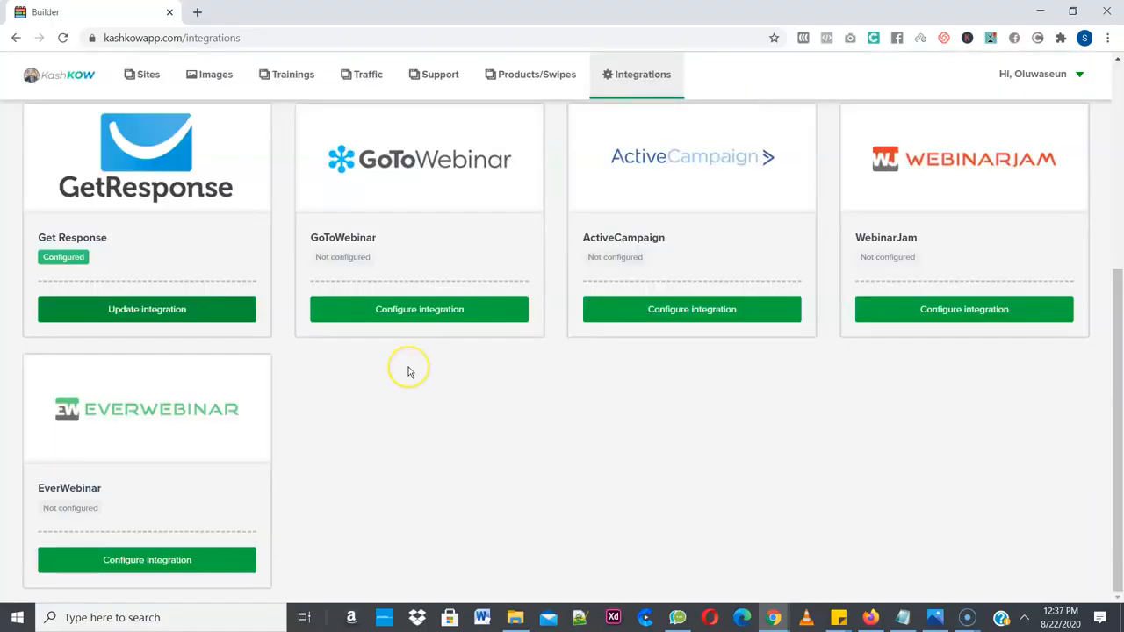
scroll(409, 372, "up", 5)
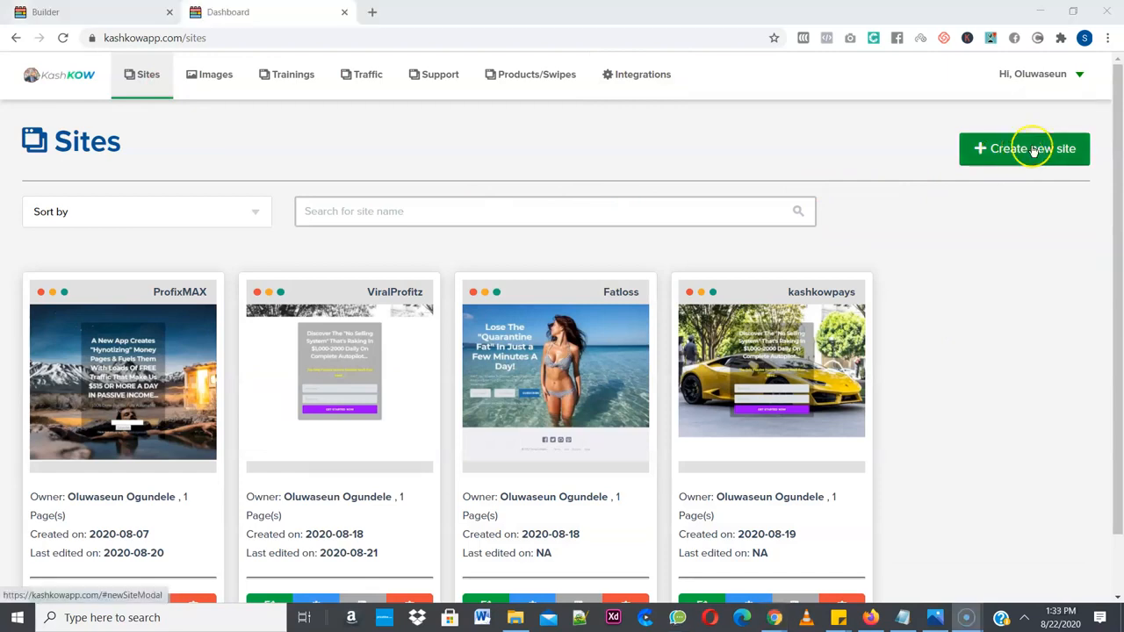
- Start a new site and browse the FE, PLATINUM and DFY template categories
left_click(1027, 149)
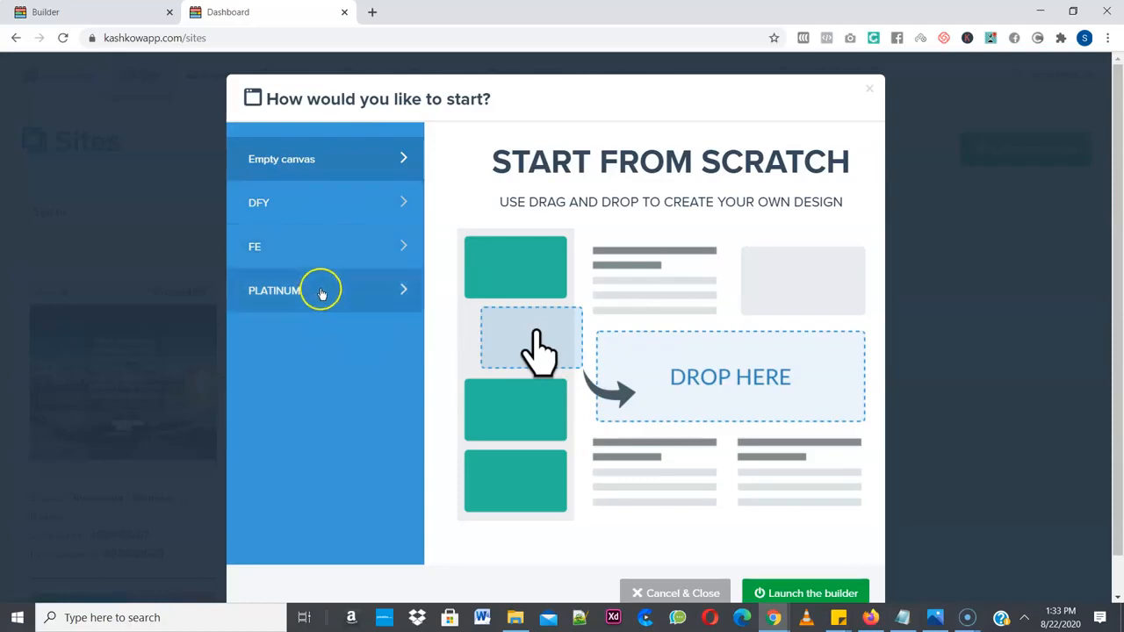
left_click(316, 255)
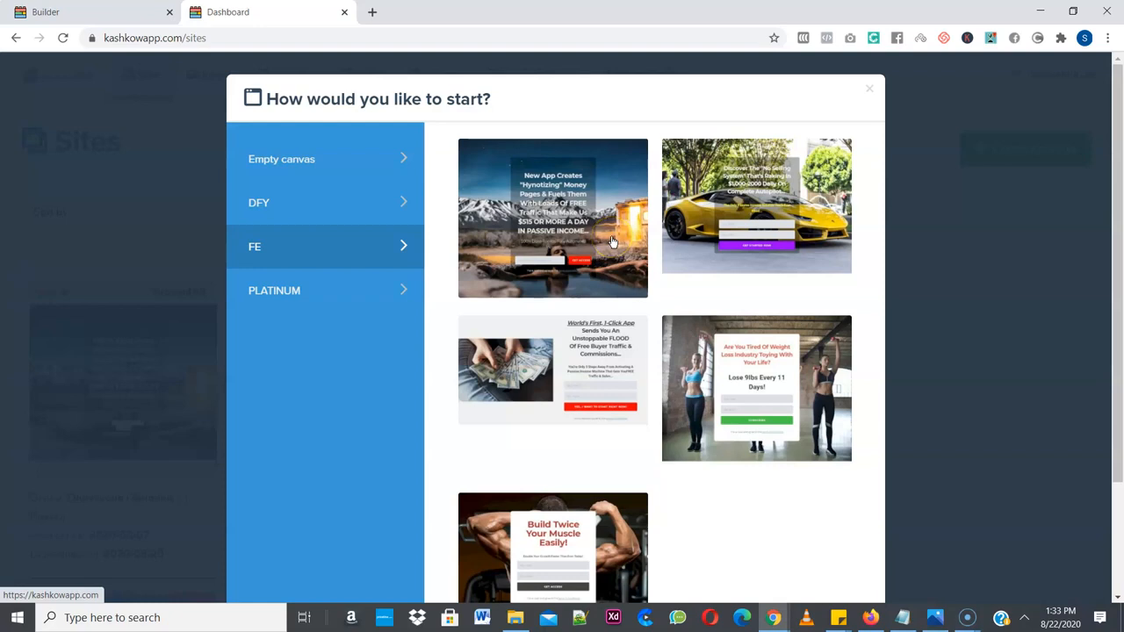
left_click(320, 294)
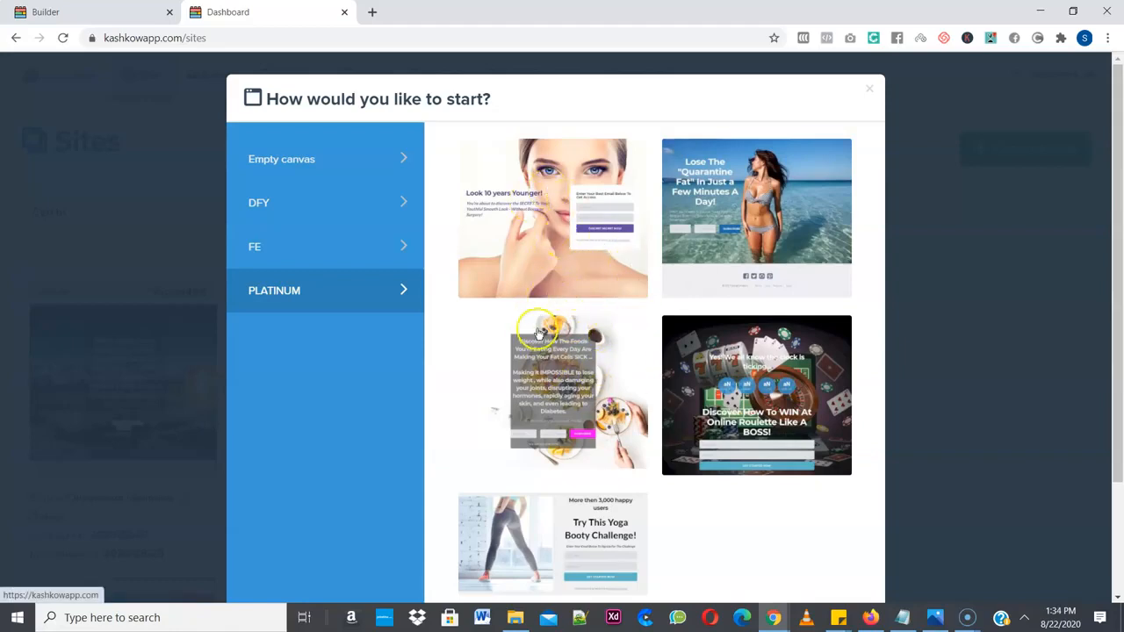
left_click(297, 199)
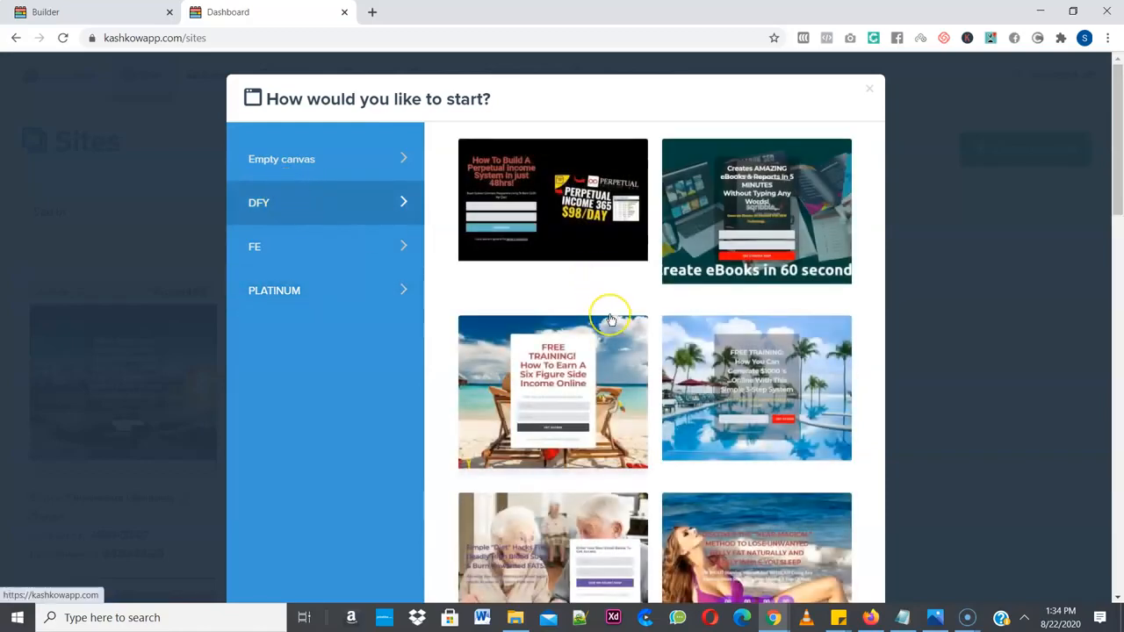
scroll(610, 319, "down", 12)
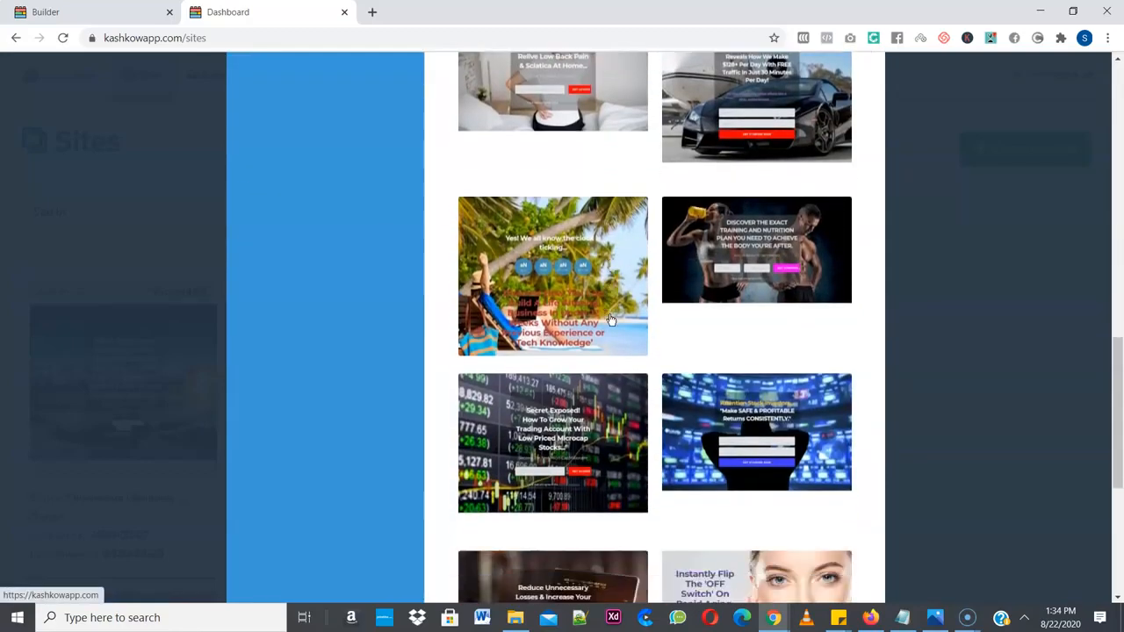
scroll(610, 319, "down", 4)
scroll(610, 319, "up", 10)
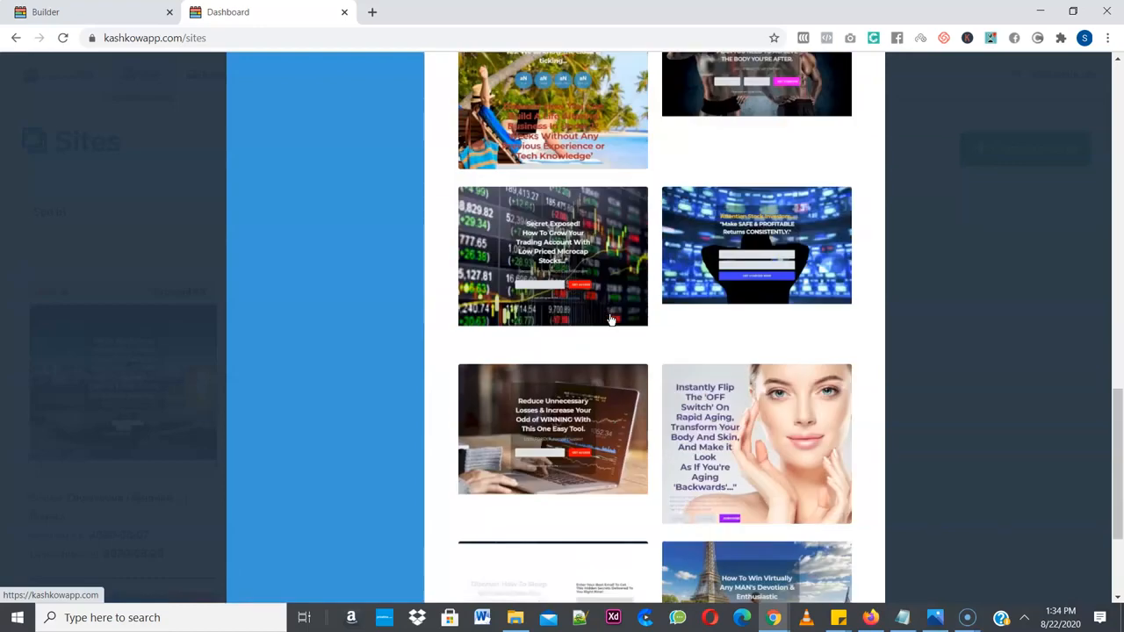
scroll(610, 320, "up", 3)
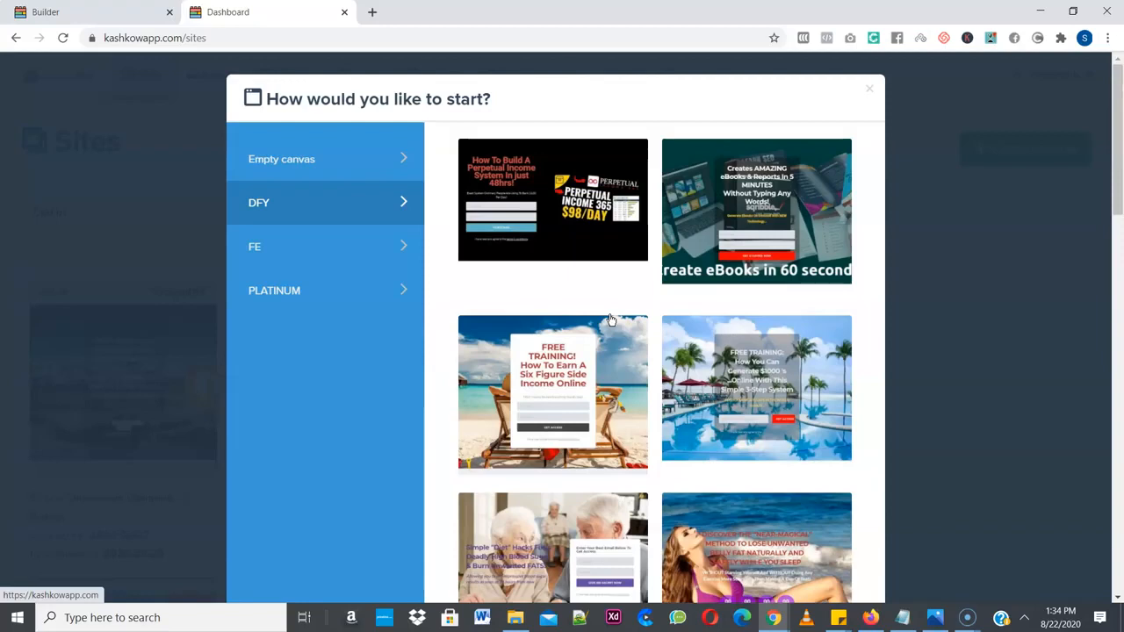
- Choose the FE template with the mountain background and the "New App Creates" headline for the new site
left_click(305, 260)
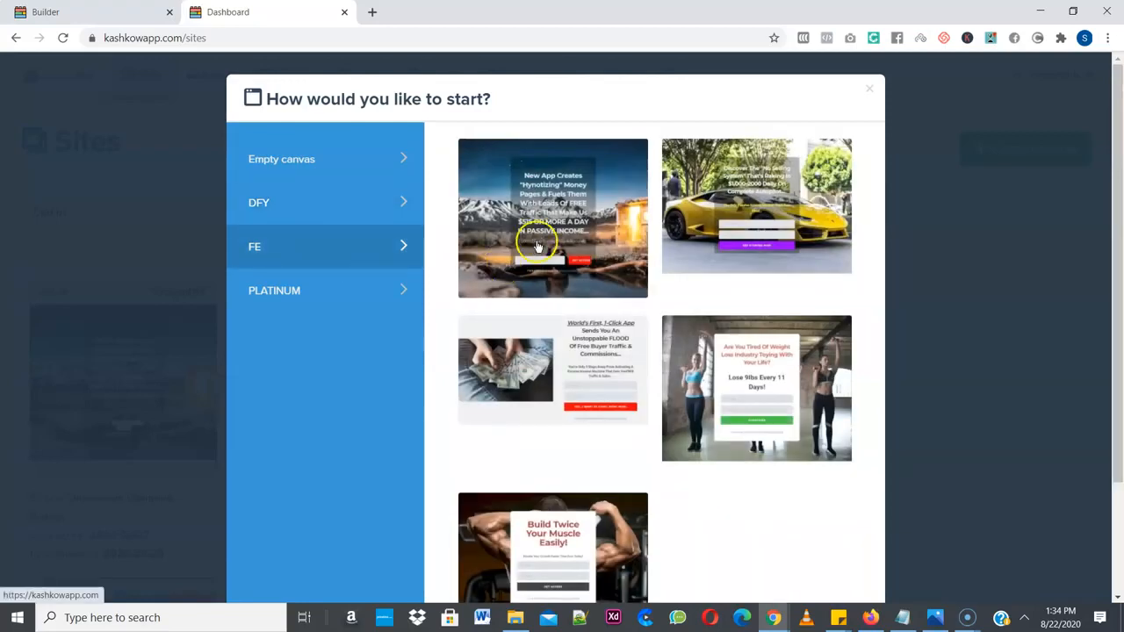
left_click(539, 237)
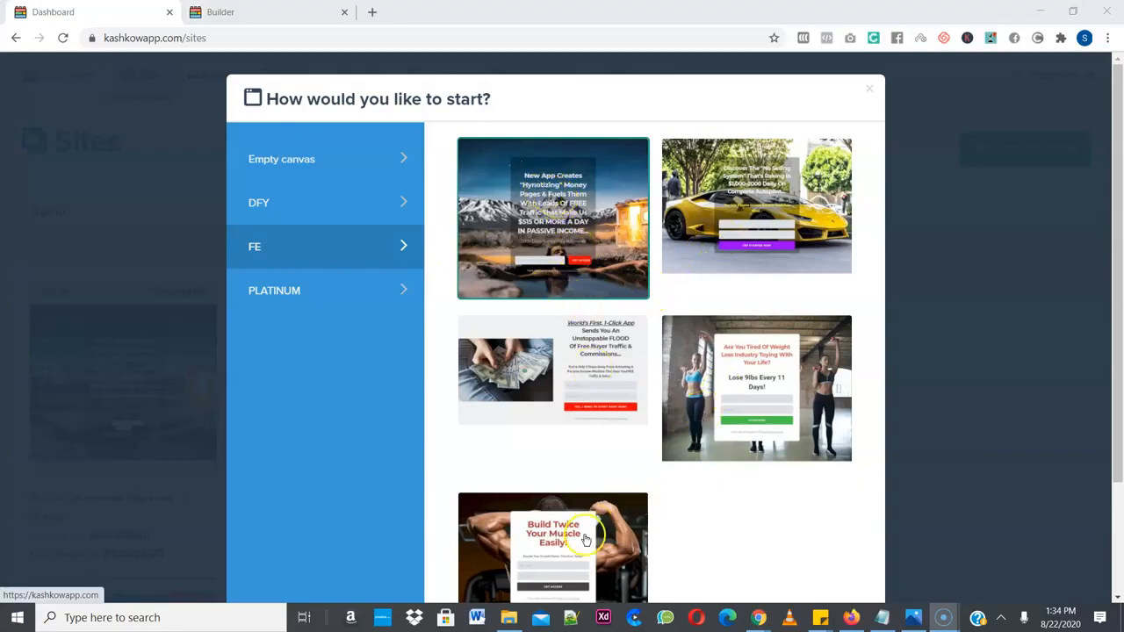
- Switch to the Products/Swipes page and examine the listed template products with their affiliate links and email swipes
left_click(280, 11)
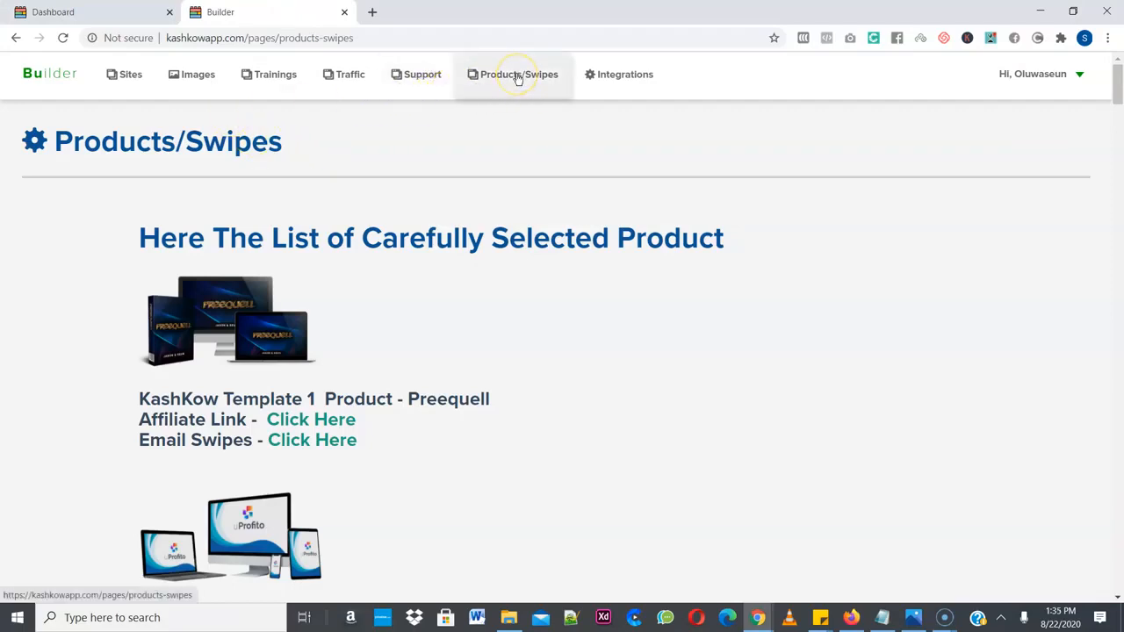
scroll(463, 307, "down", 2)
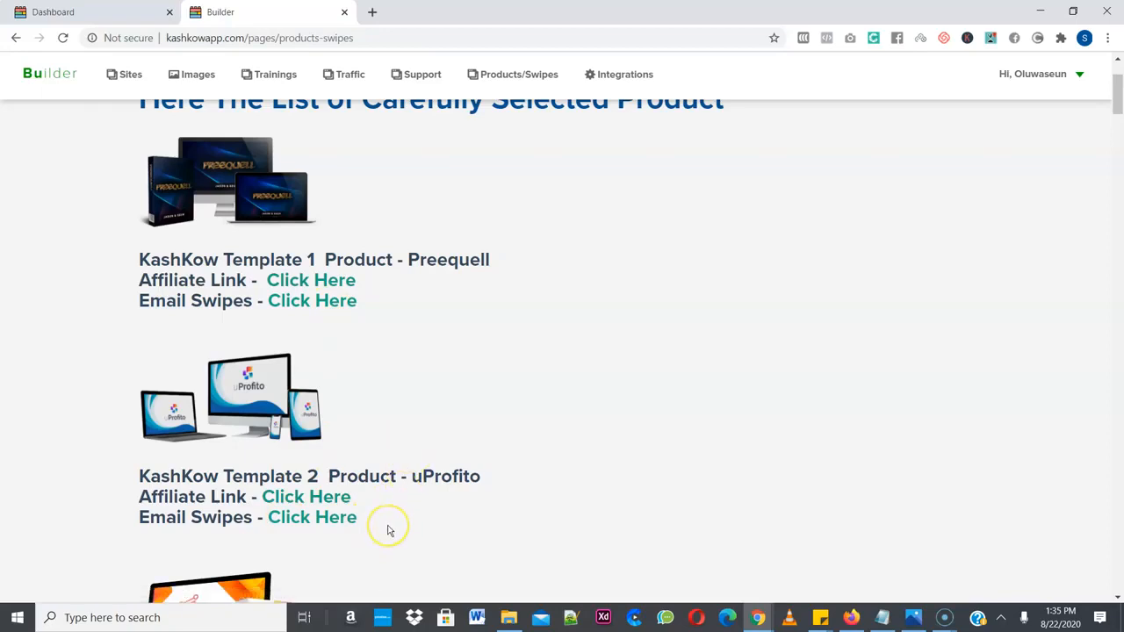
scroll(350, 340, "down", 20)
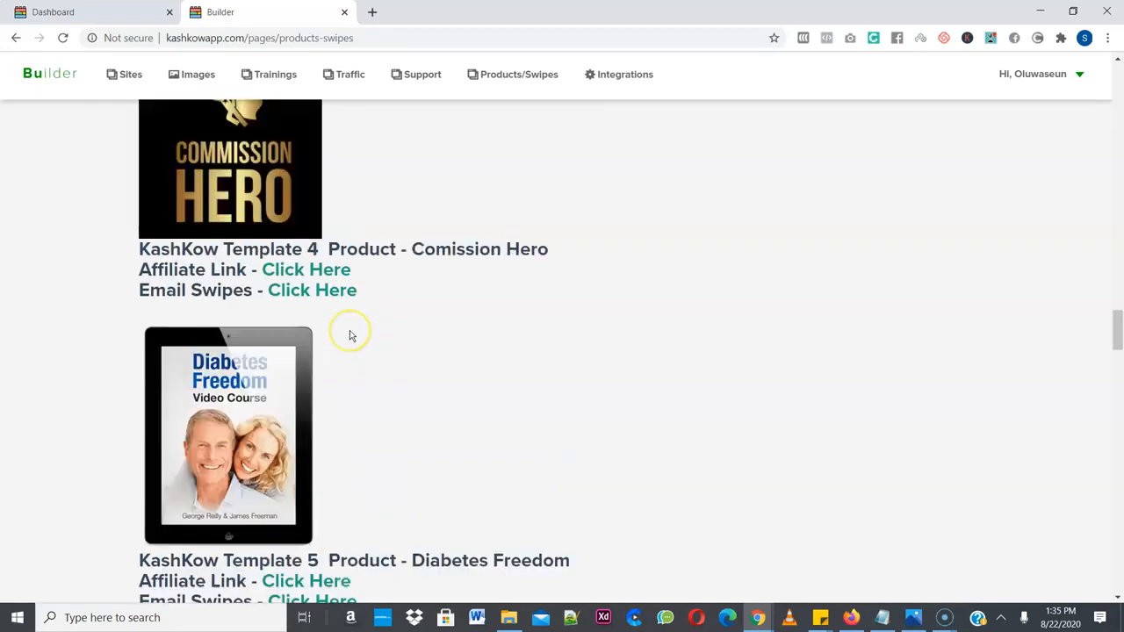
scroll(349, 336, "up", 15)
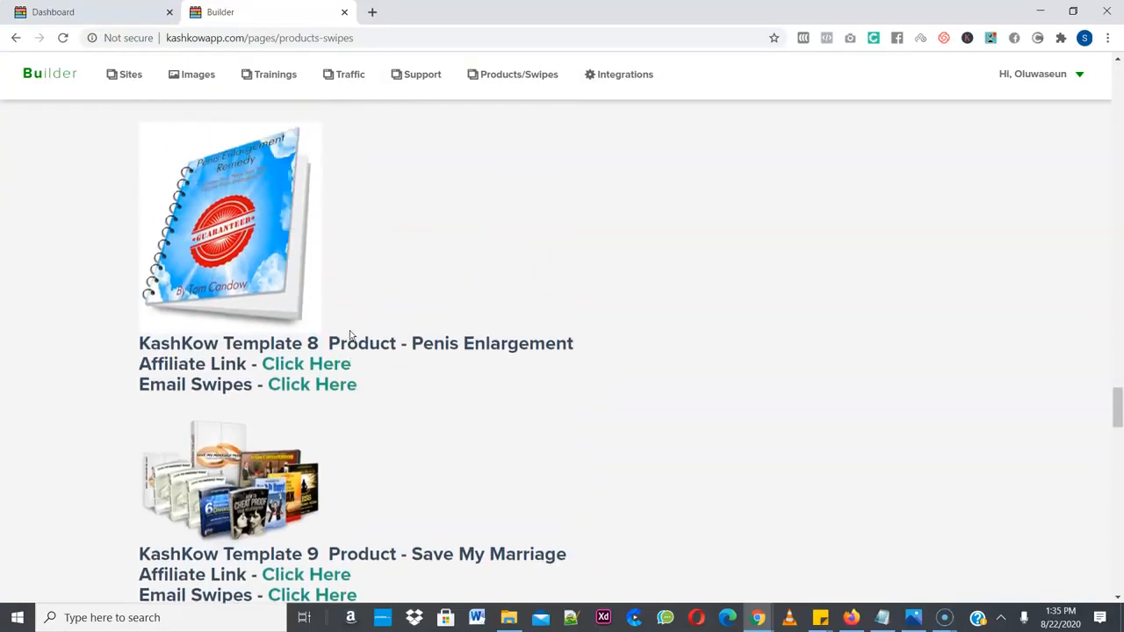
scroll(350, 336, "up", 8)
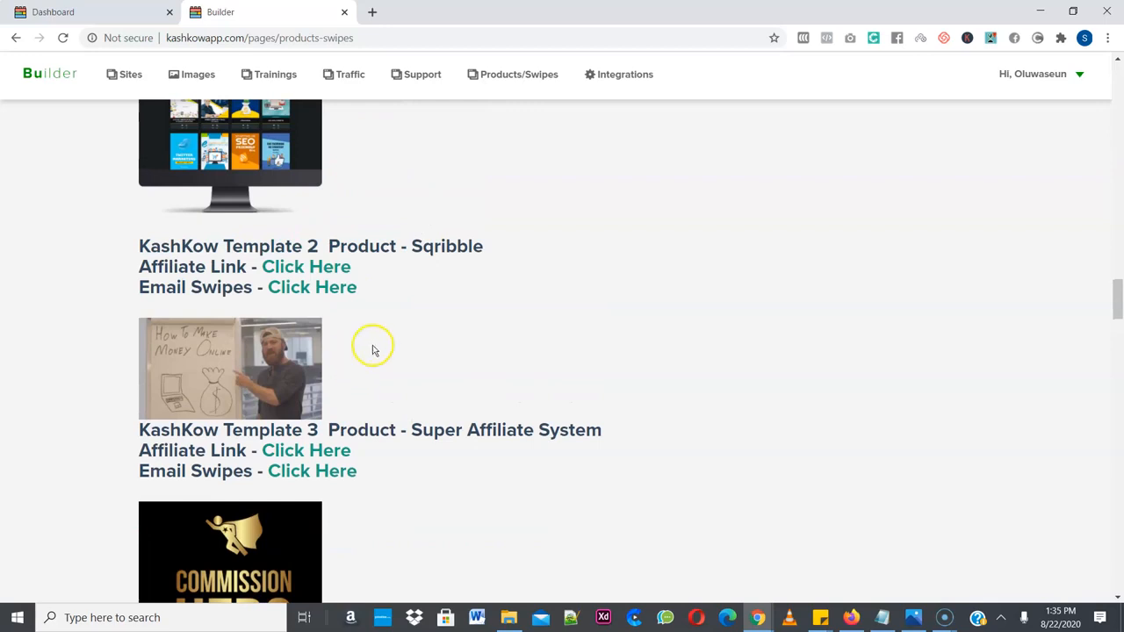
left_click_drag(1118, 298, 1119, 259)
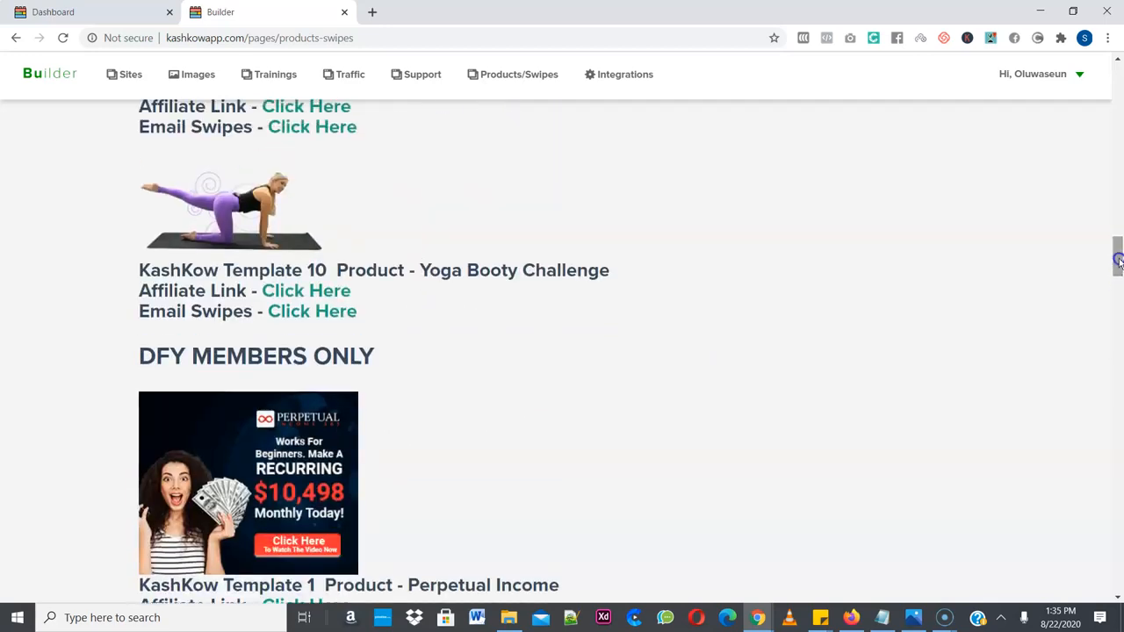
- Return to the new-site dialog and launch the builder with the selected FE mountain-background template
left_click(98, 12)
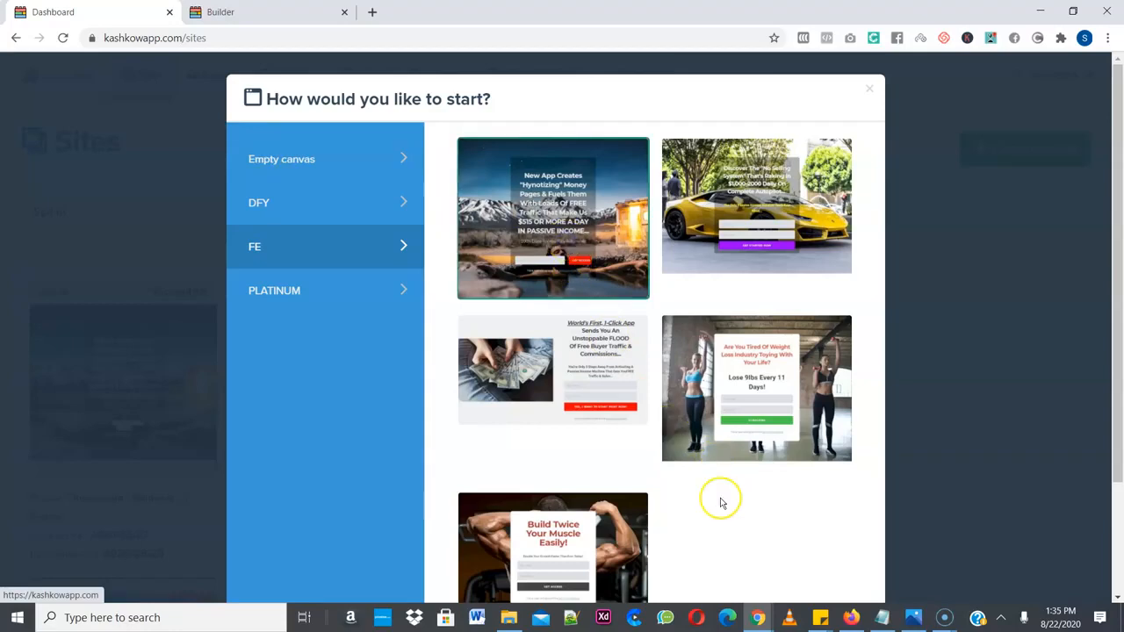
scroll(720, 503, "down", 2)
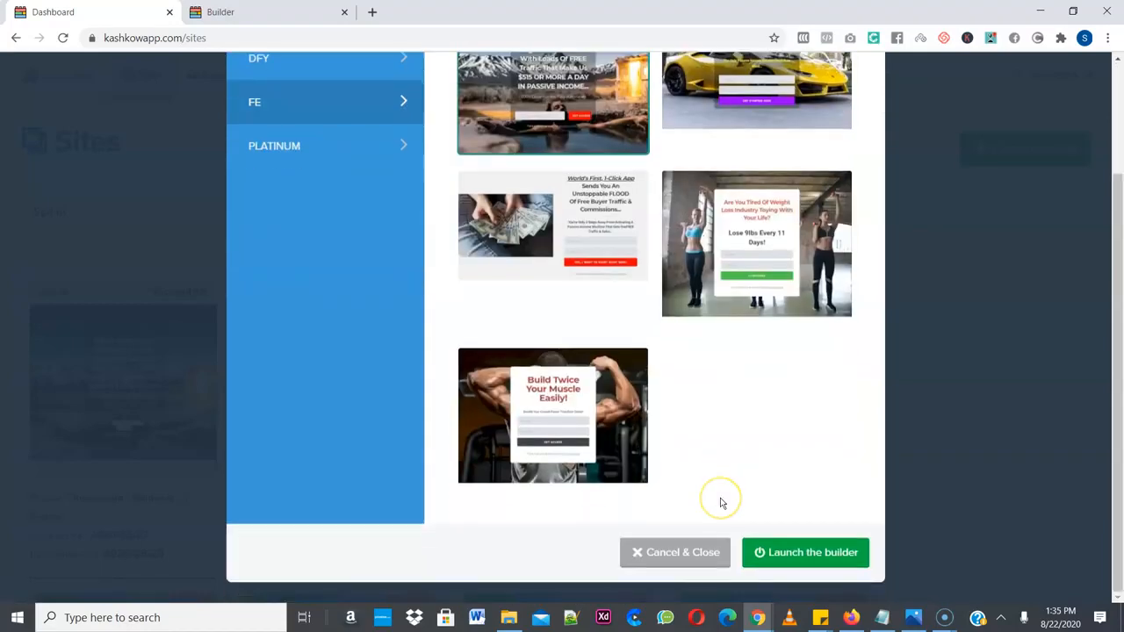
left_click(774, 555)
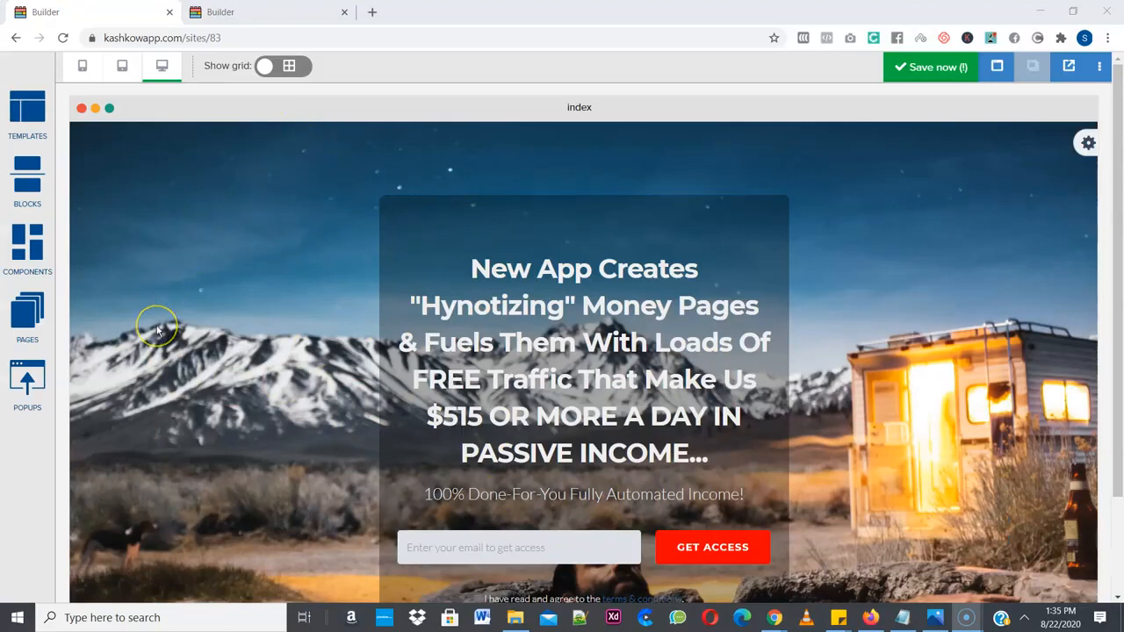
- Browse the FE templates available inside the builder, then close the template list
left_click(28, 123)
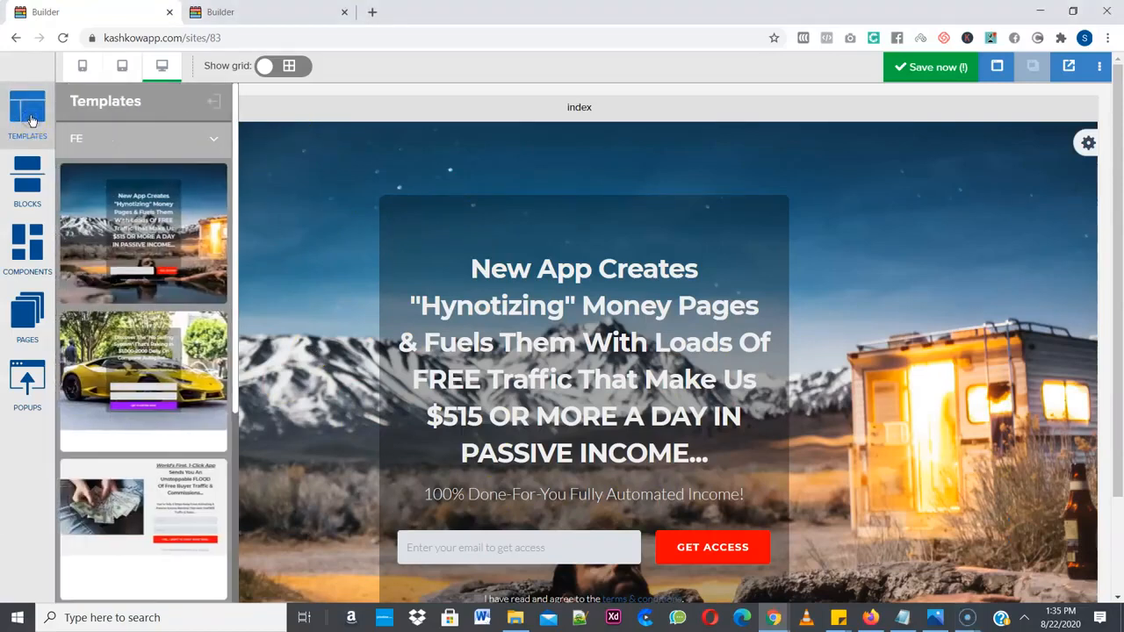
scroll(174, 361, "down", 3)
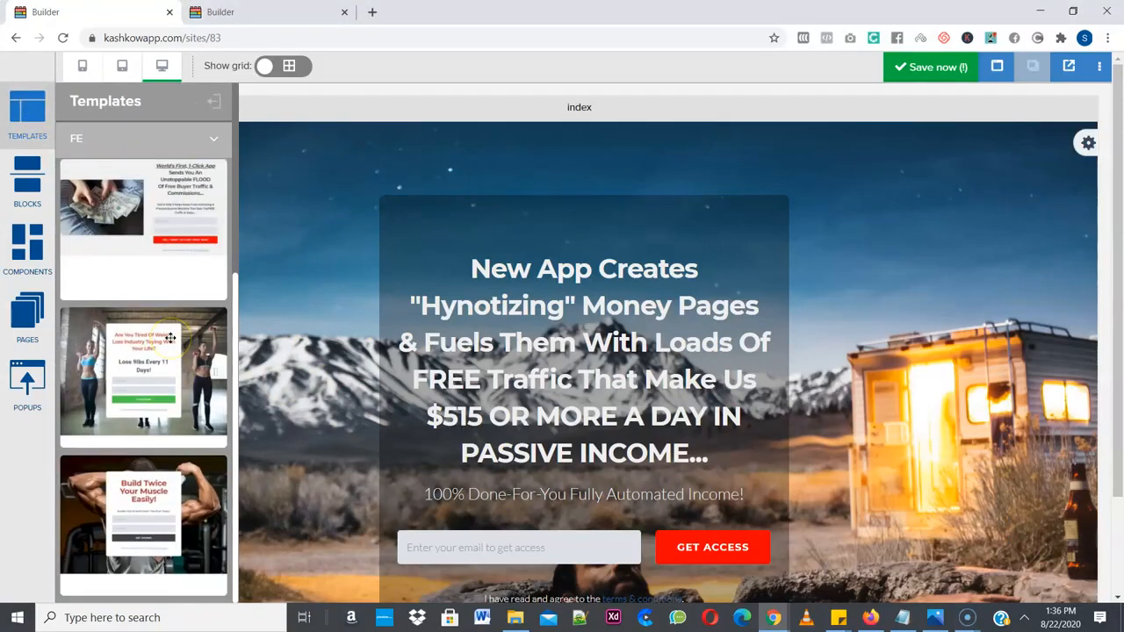
scroll(170, 337, "up", 3)
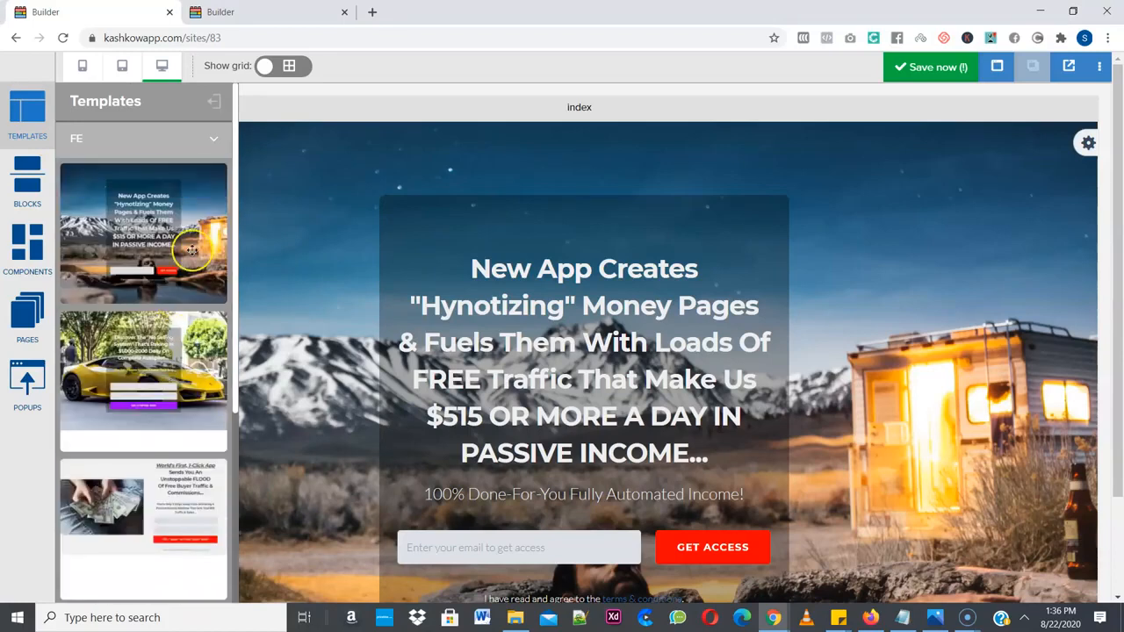
left_click(219, 105)
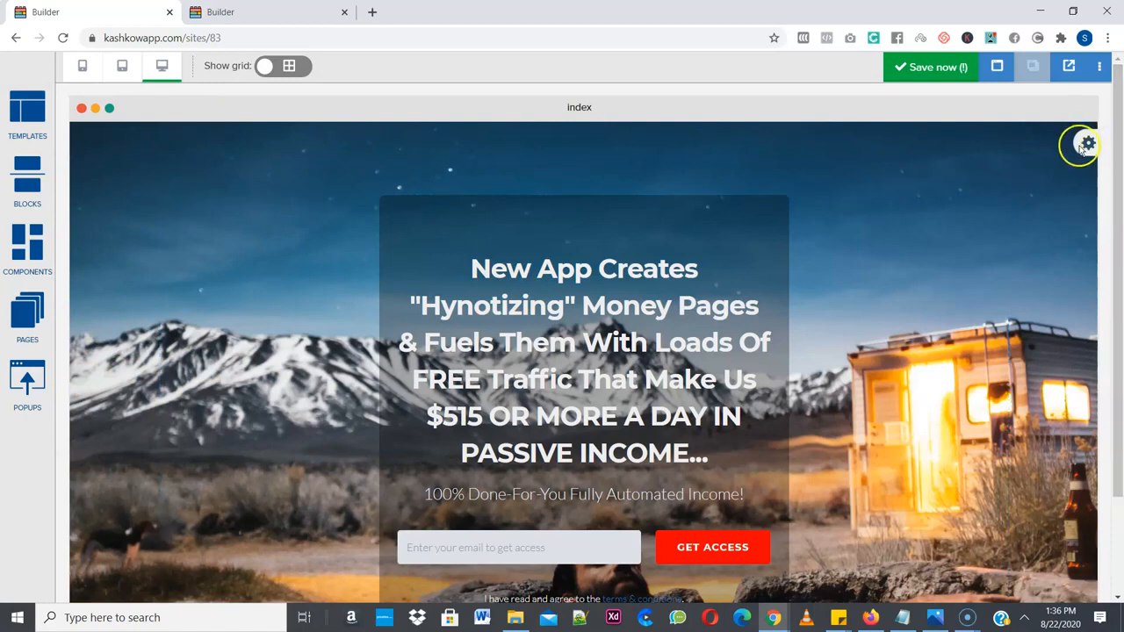
- Delete the mountain-background block from the canvas and load the FE template with the yellow car in its place
mouse_move(1082, 148)
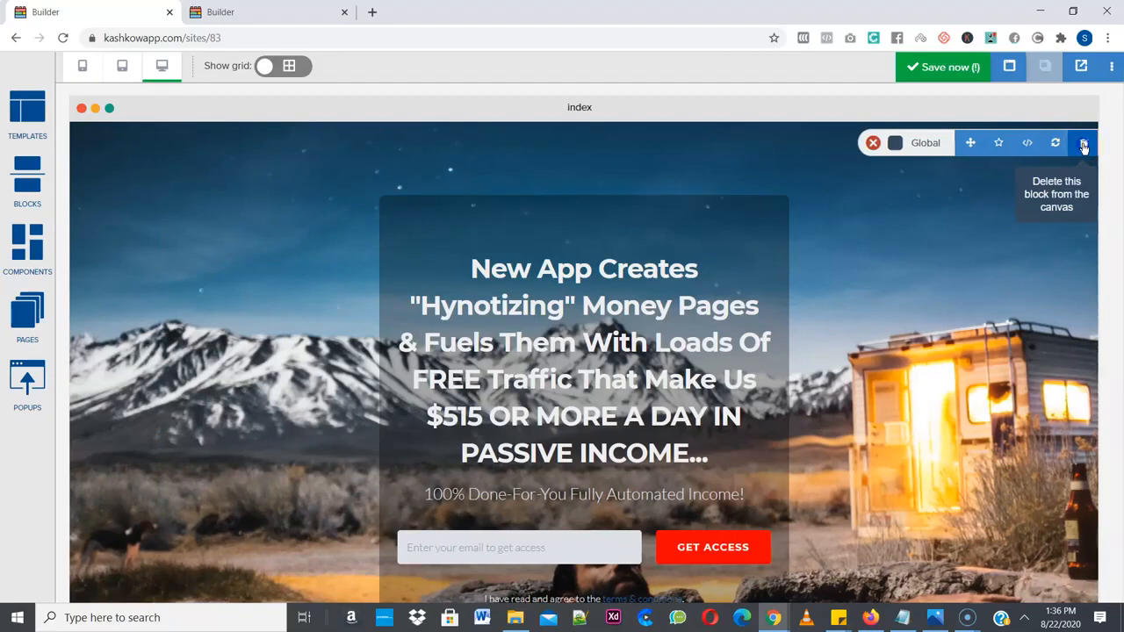
left_click(1083, 145)
left_click(659, 239)
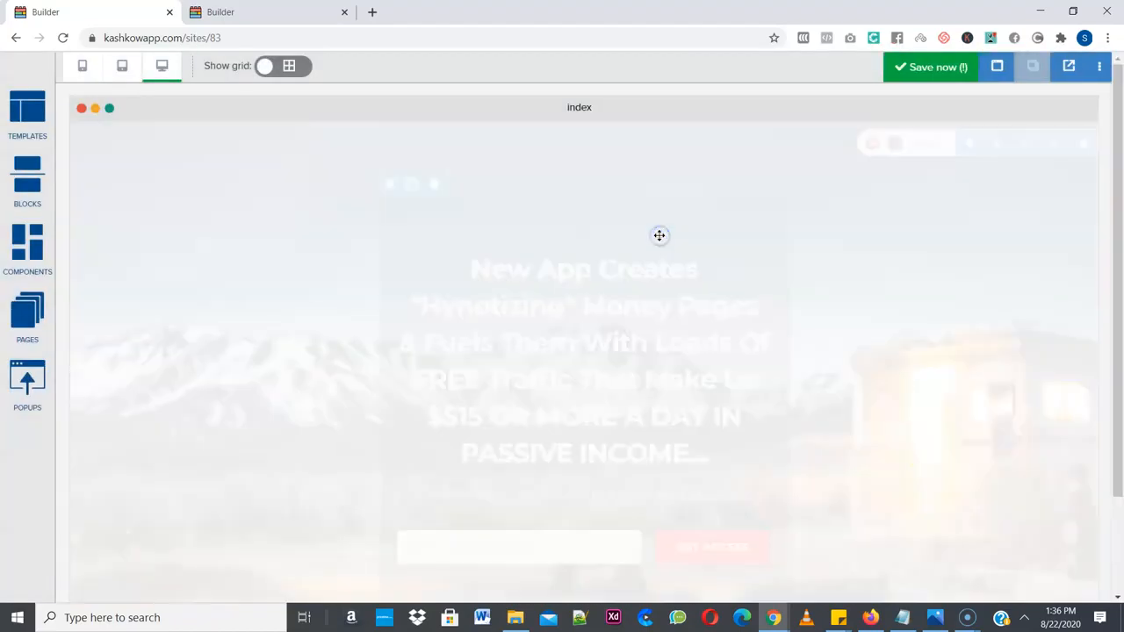
left_click(28, 116)
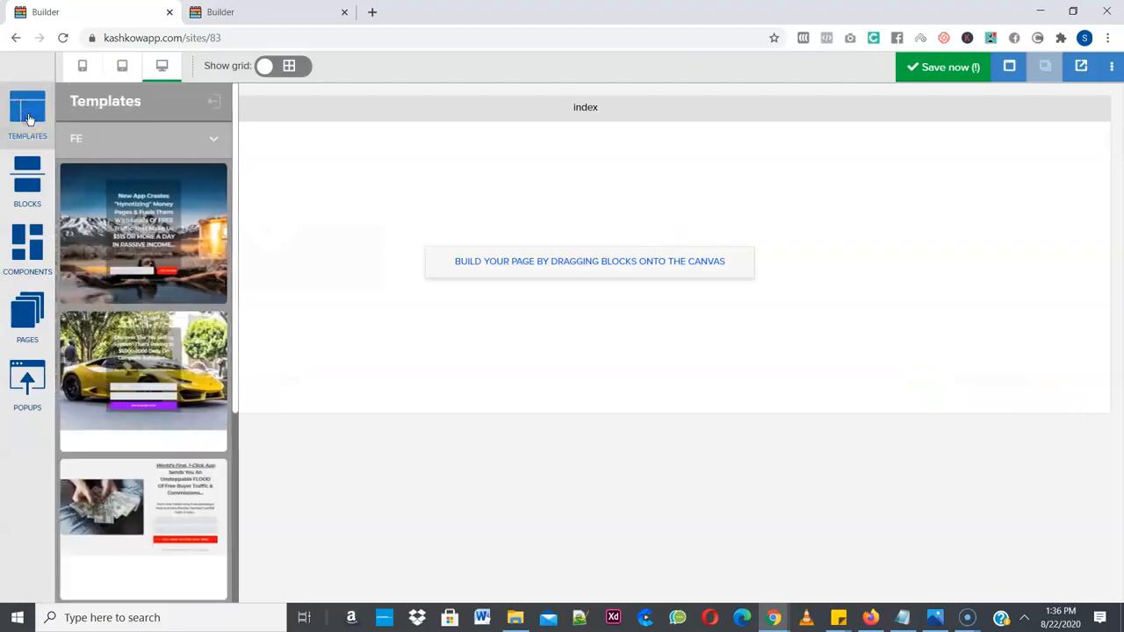
left_click(108, 364)
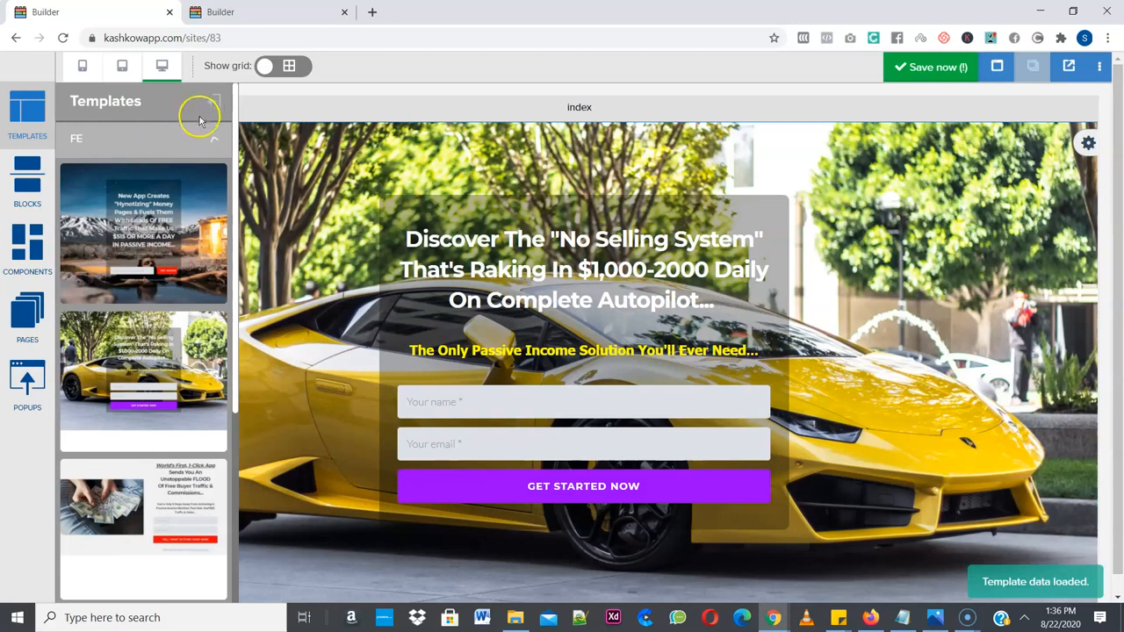
left_click(213, 98)
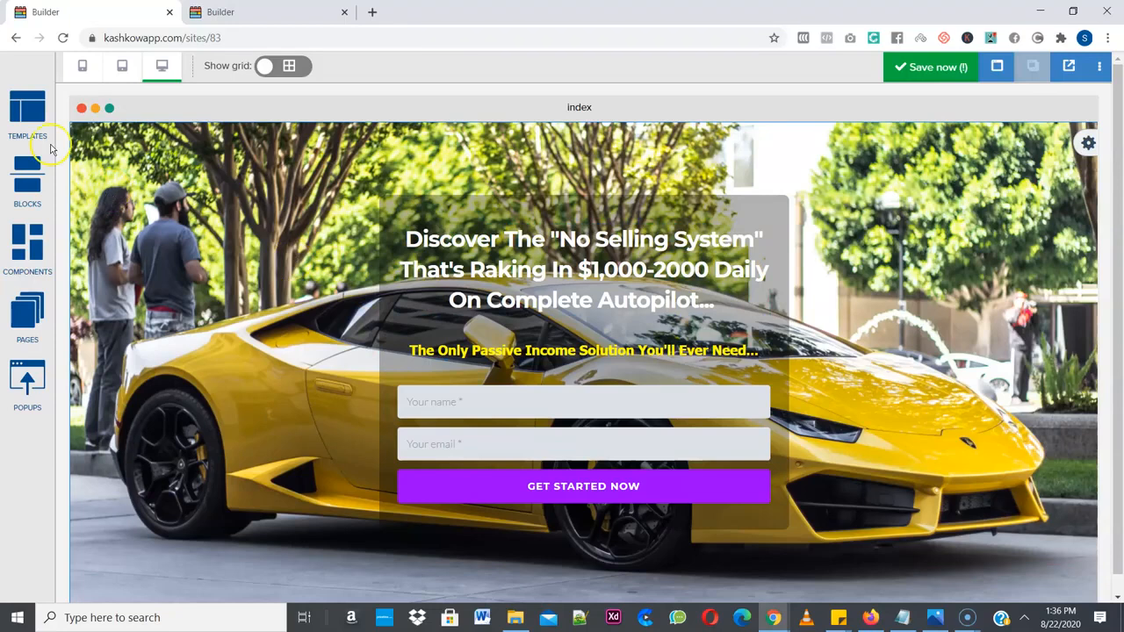
- Look through the Countdown timers, Embed, Features, Footers and Maps block categories
left_click(19, 179)
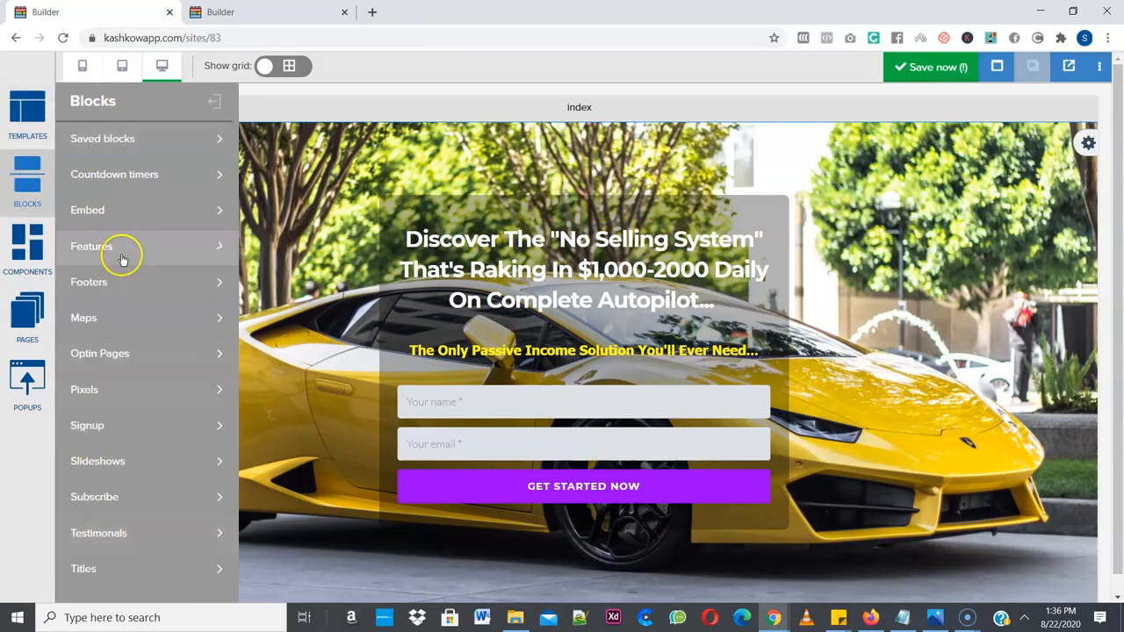
left_click(92, 173)
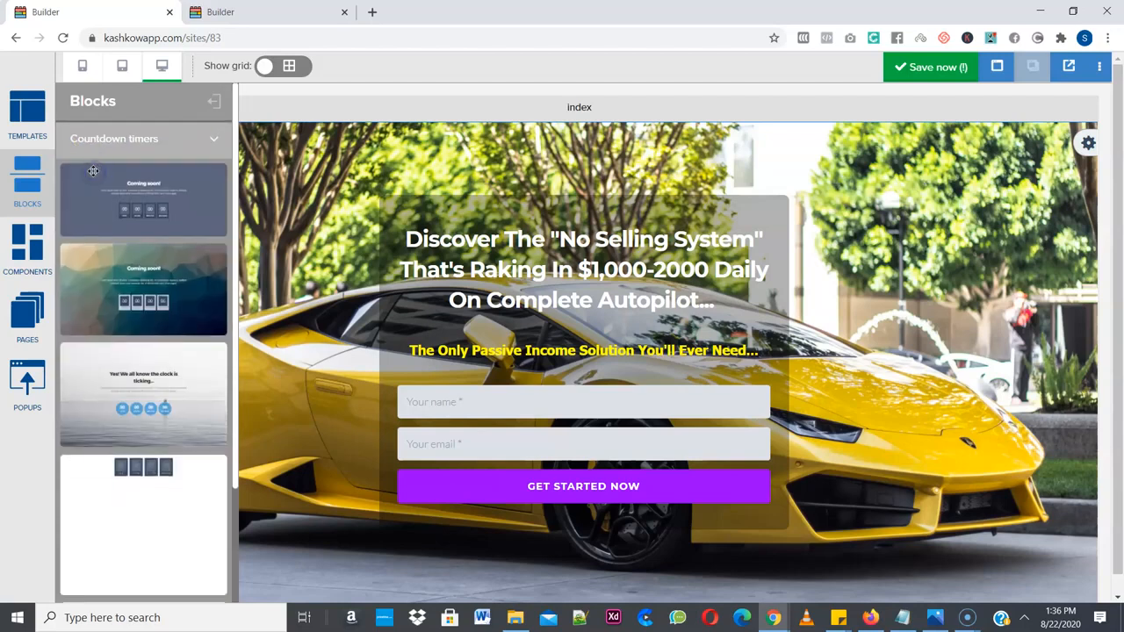
left_click(99, 141)
left_click(96, 210)
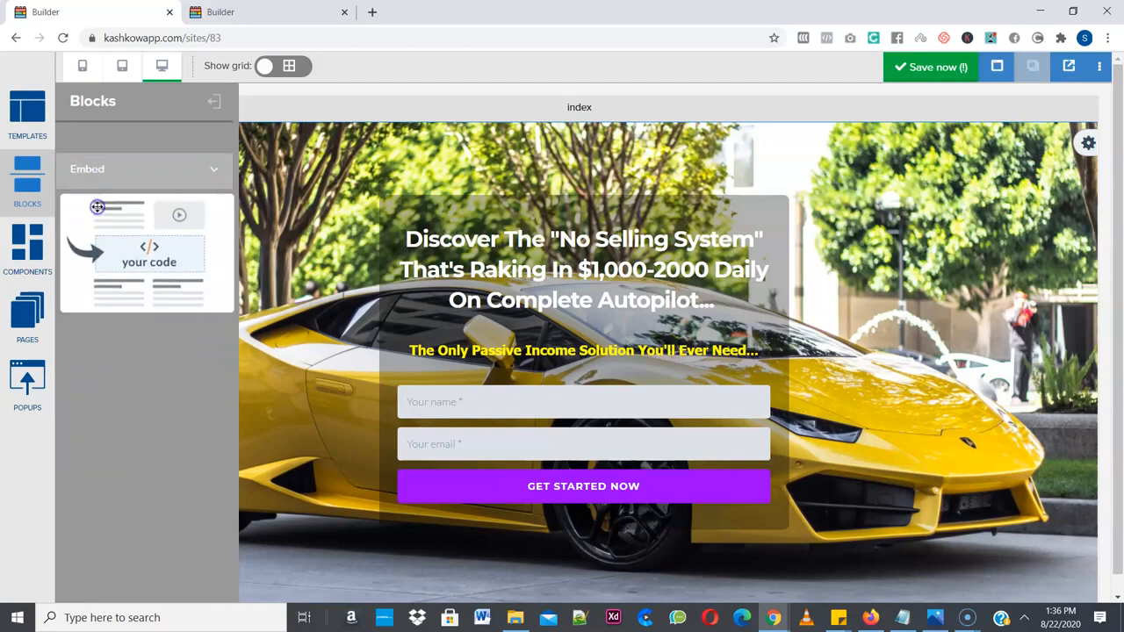
left_click(131, 139)
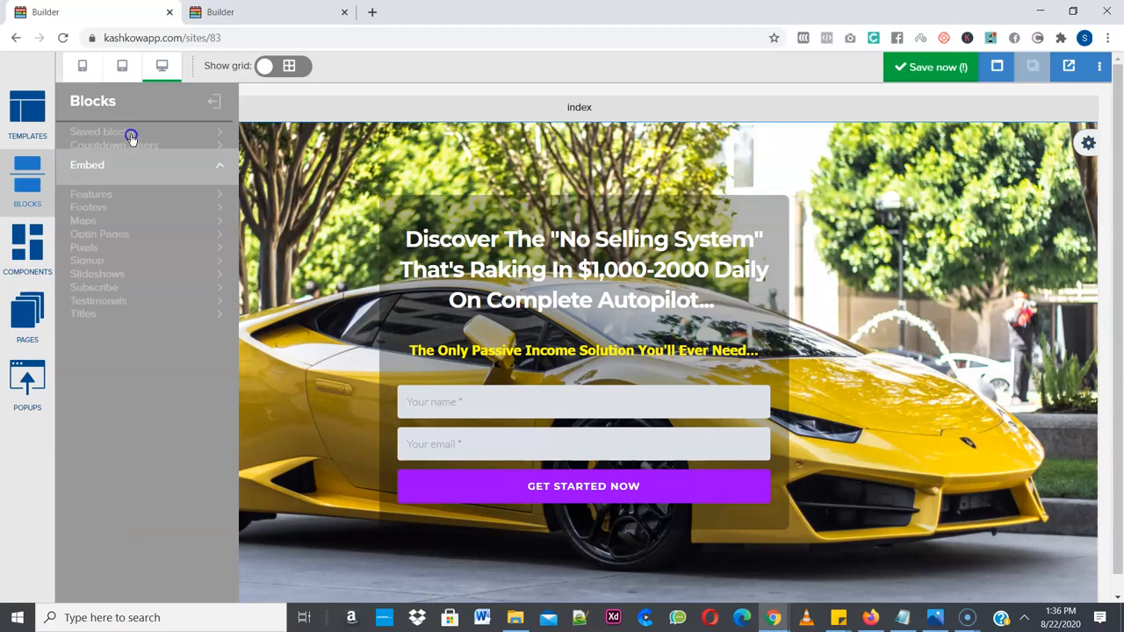
left_click(123, 242)
left_click(141, 146)
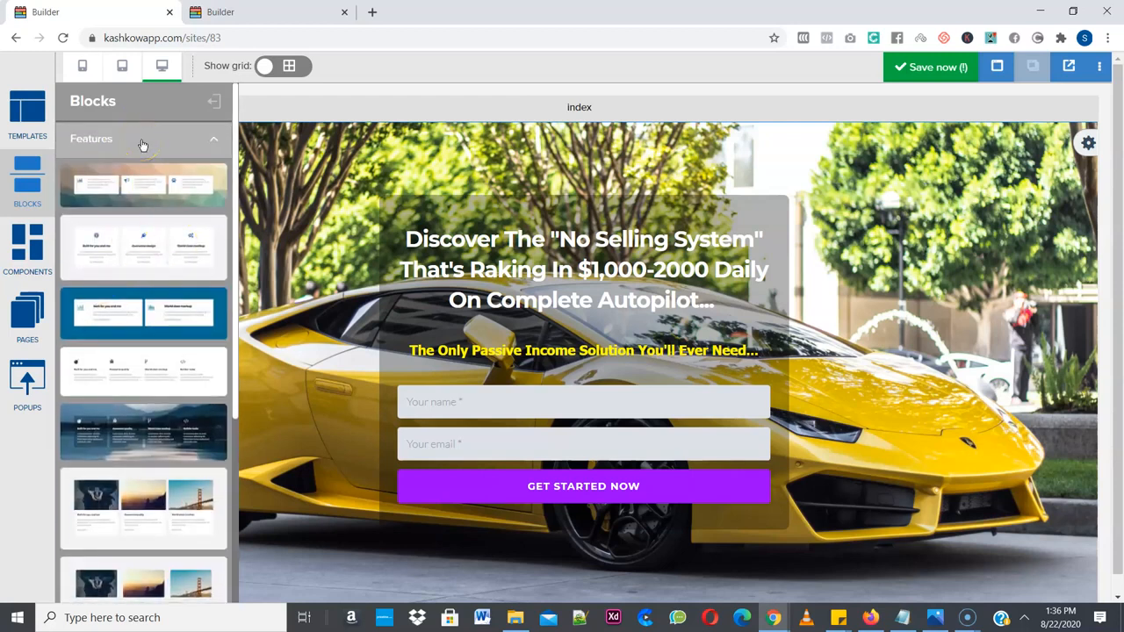
left_click(115, 282)
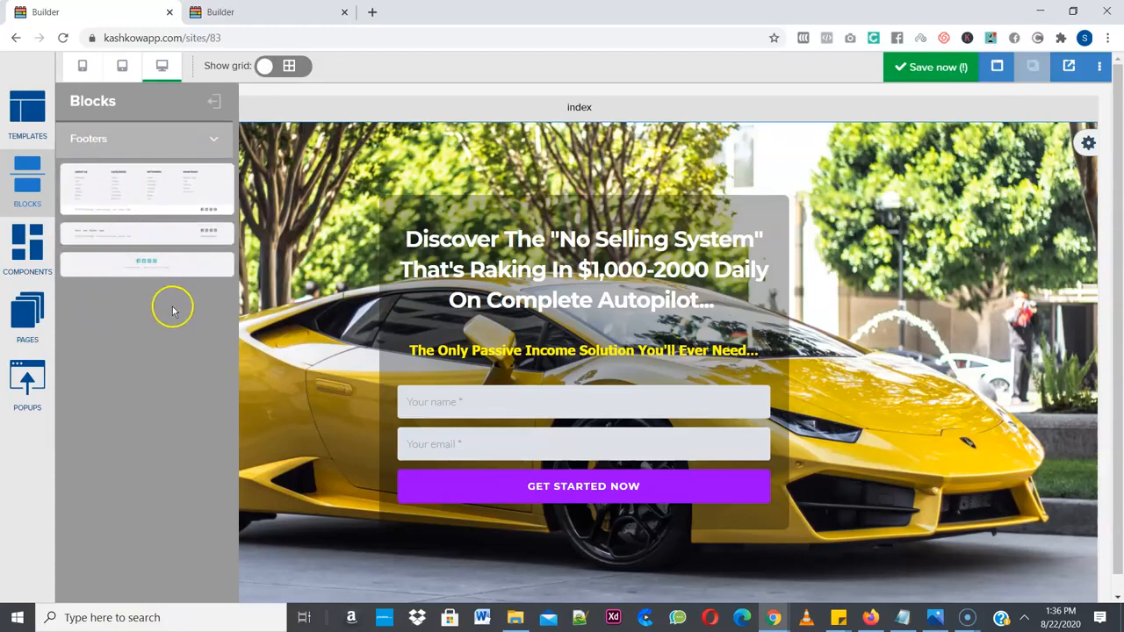
left_click(106, 321)
left_click(120, 133)
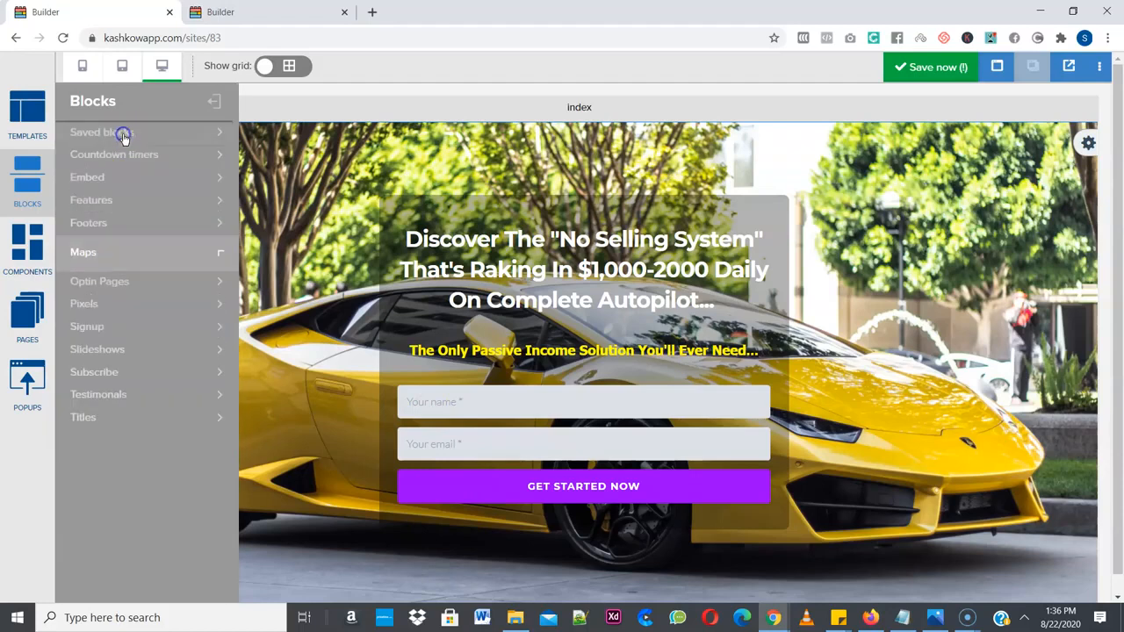
- Examine the Optin Pages block designs and the Slideshows blocks
left_click(142, 353)
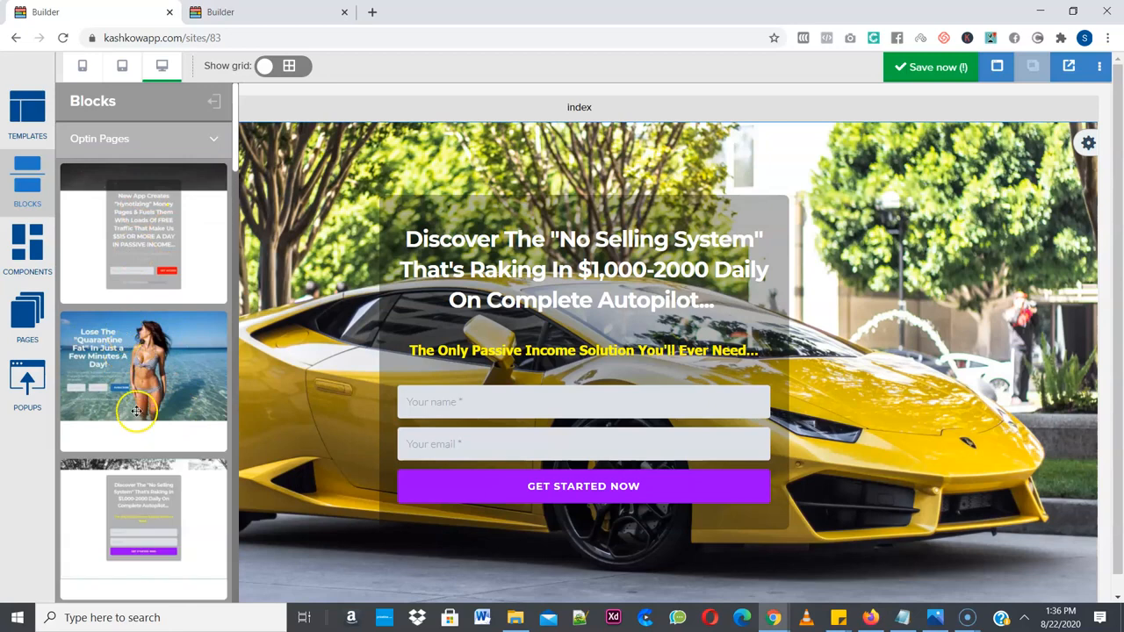
scroll(136, 411, "down", 5)
scroll(136, 410, "down", 10)
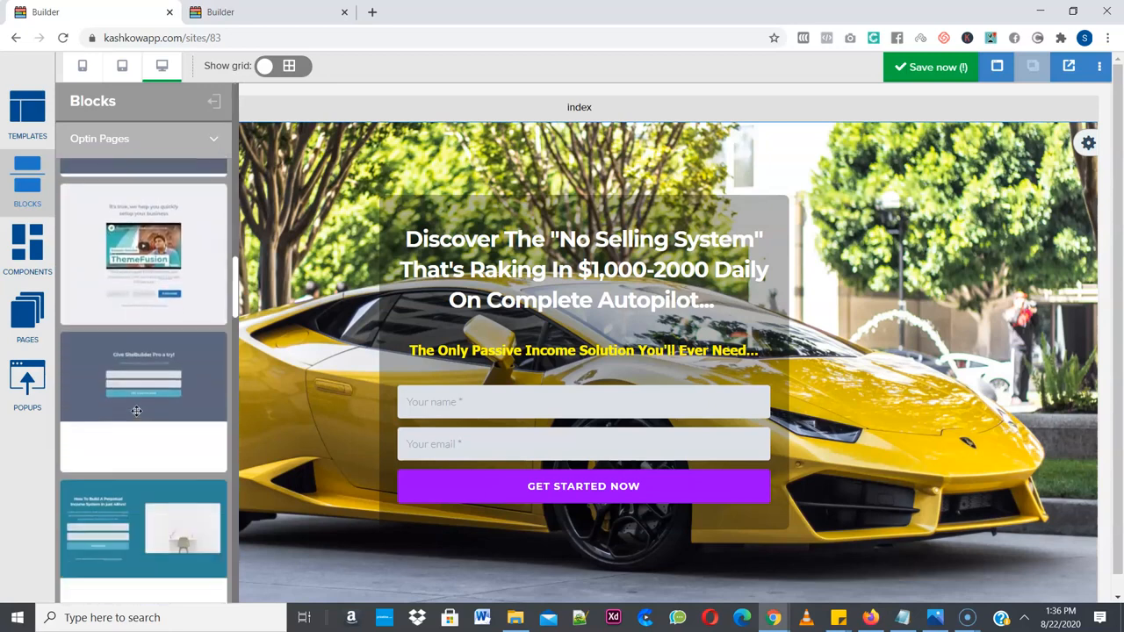
scroll(136, 411, "down", 10)
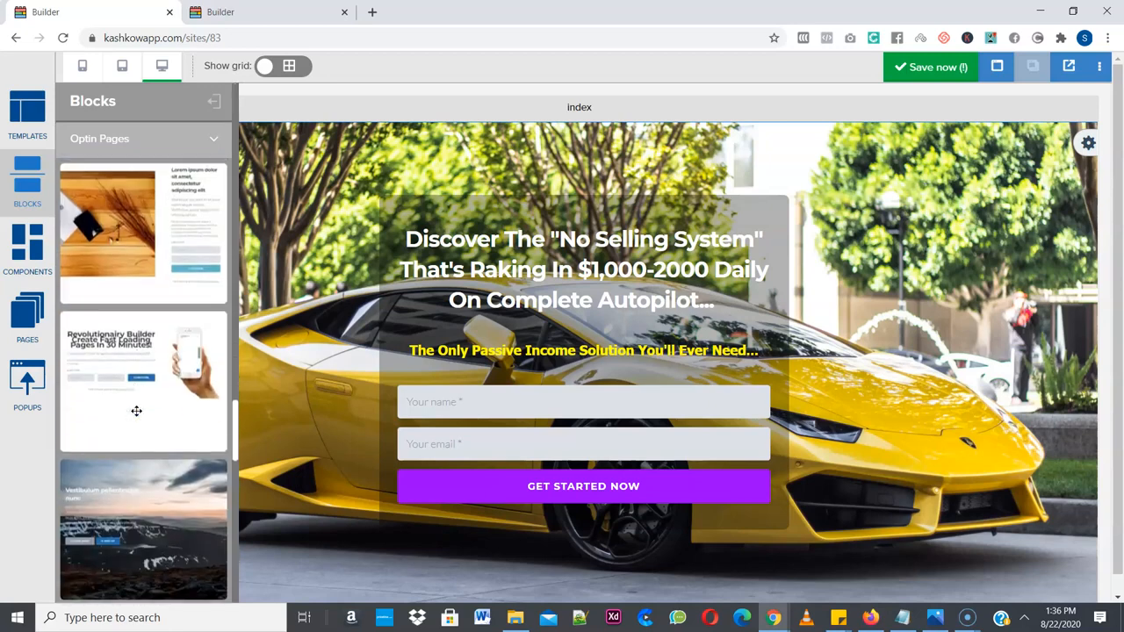
left_click(212, 139)
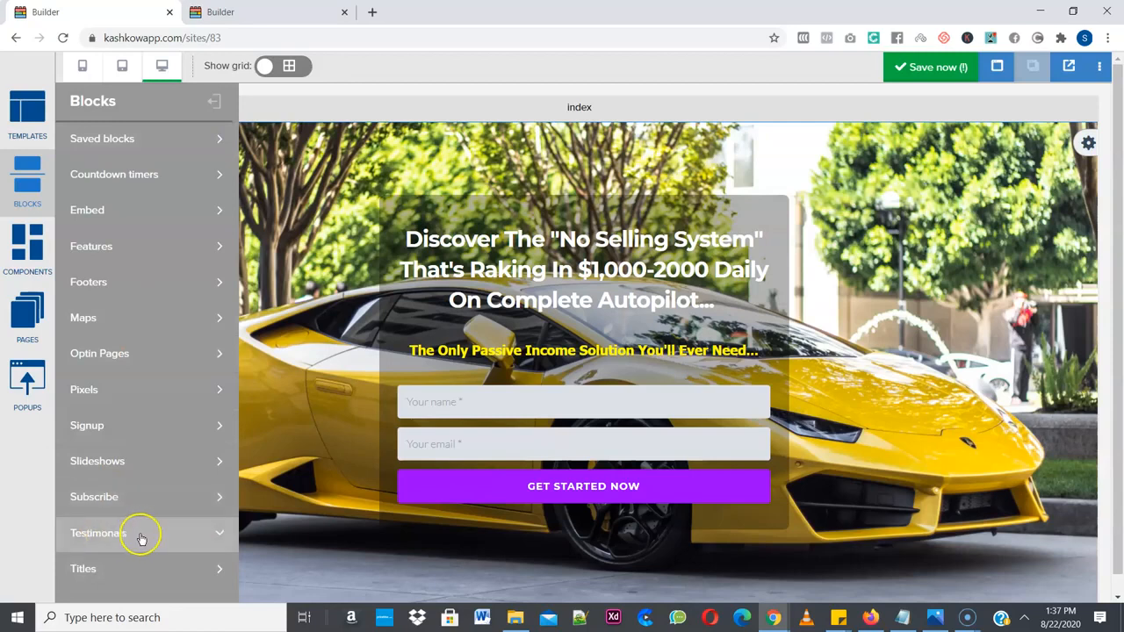
left_click(70, 458)
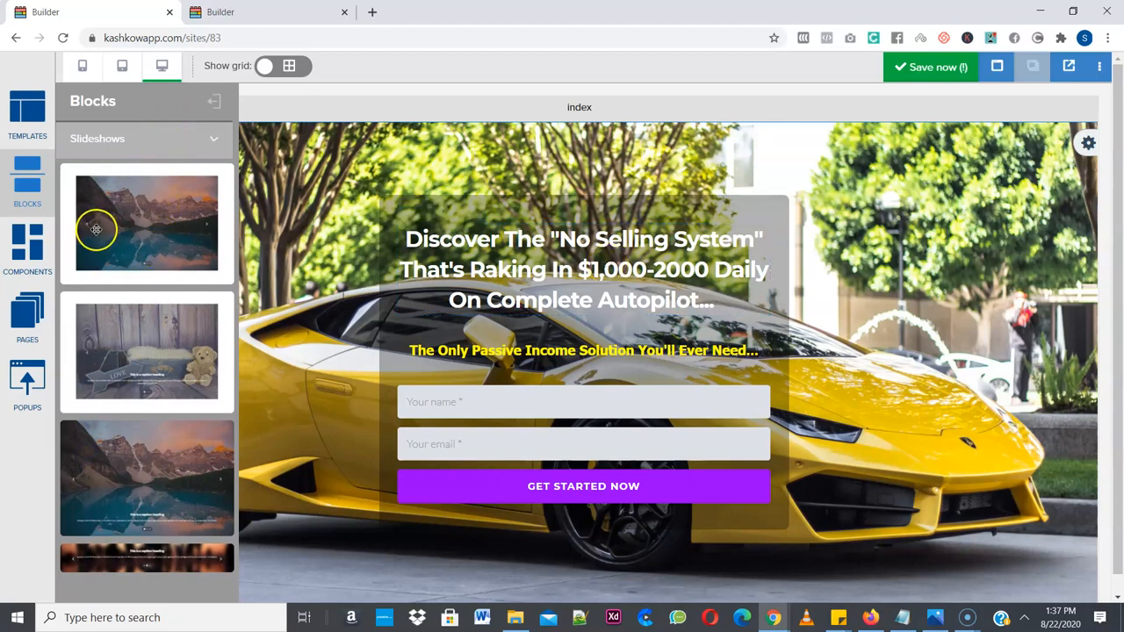
left_click(213, 143)
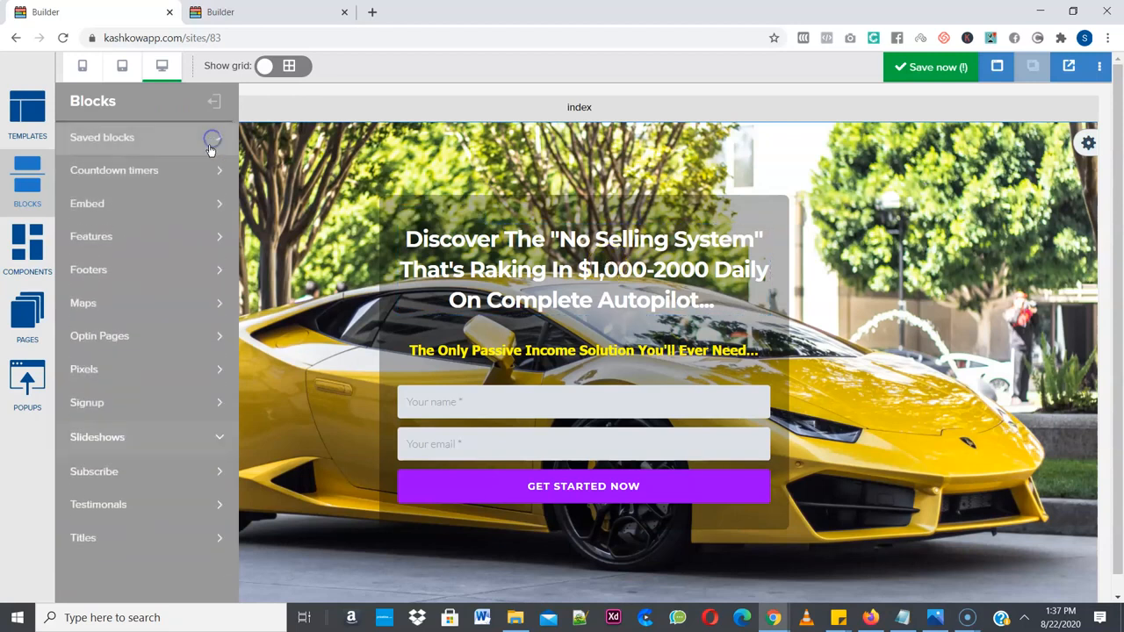
- Look through the Headings and Grids categories of the page components
left_click(15, 249)
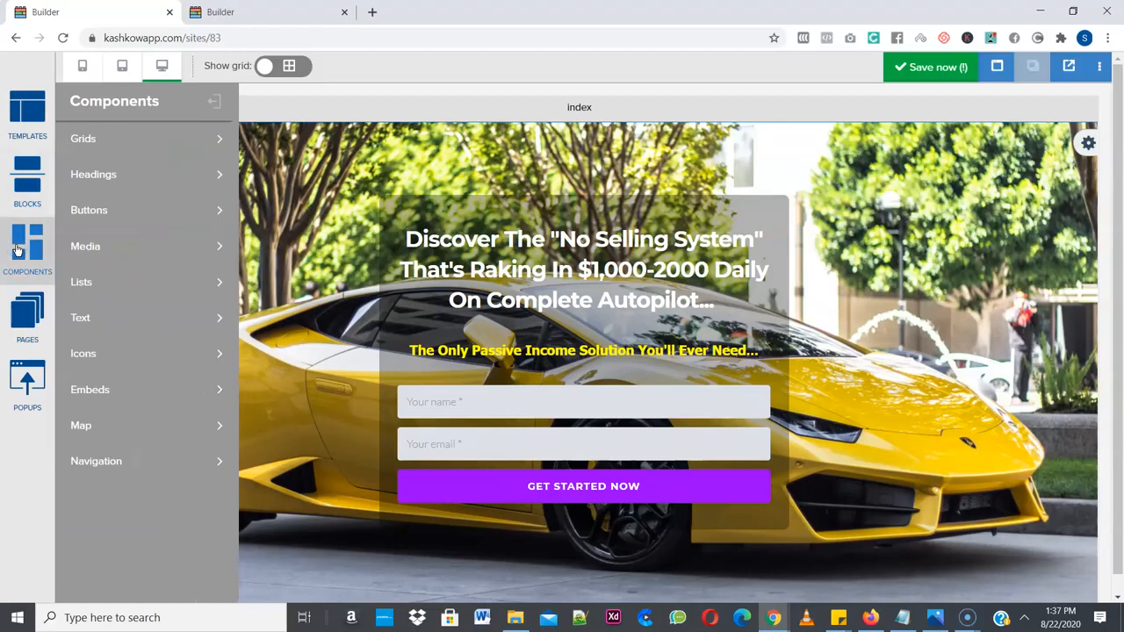
left_click(107, 174)
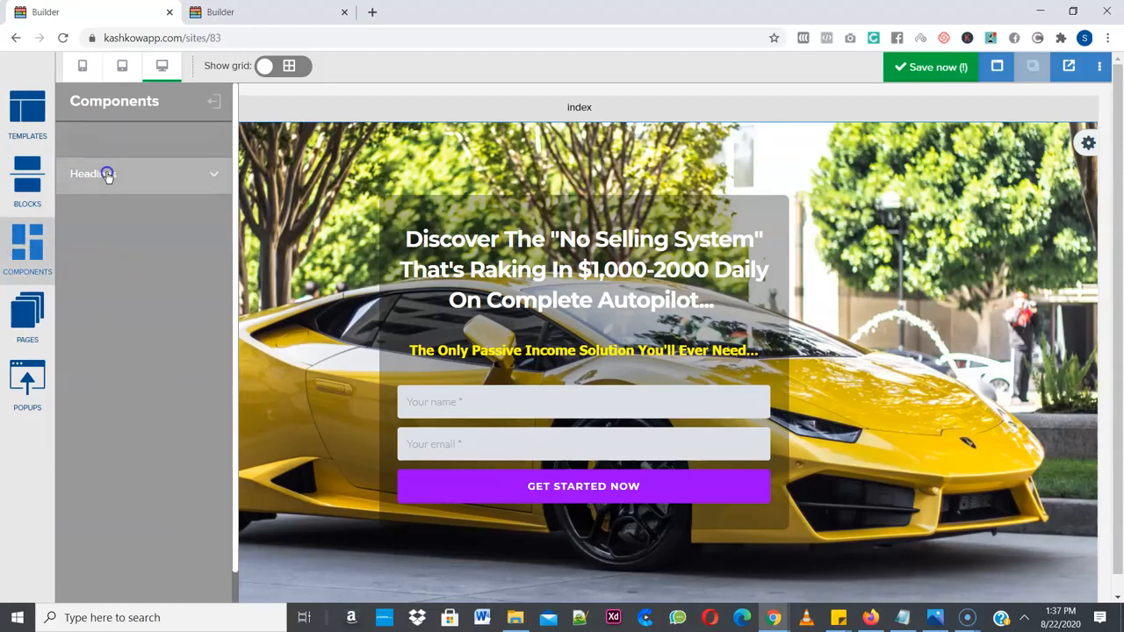
left_click(108, 140)
left_click(117, 143)
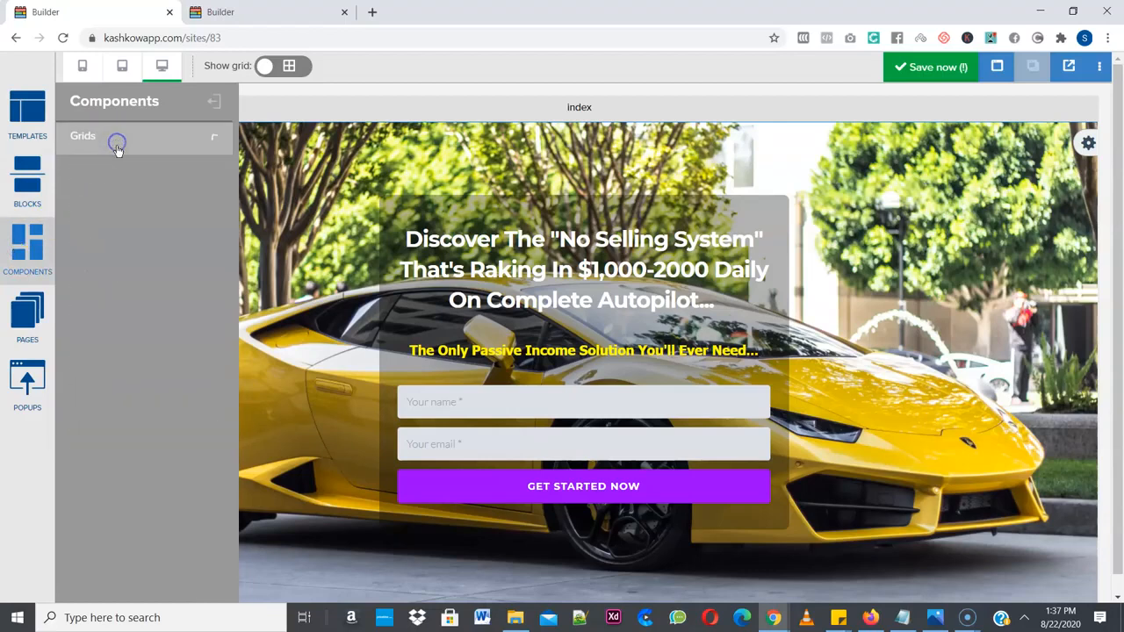
left_click(167, 140)
left_click(155, 175)
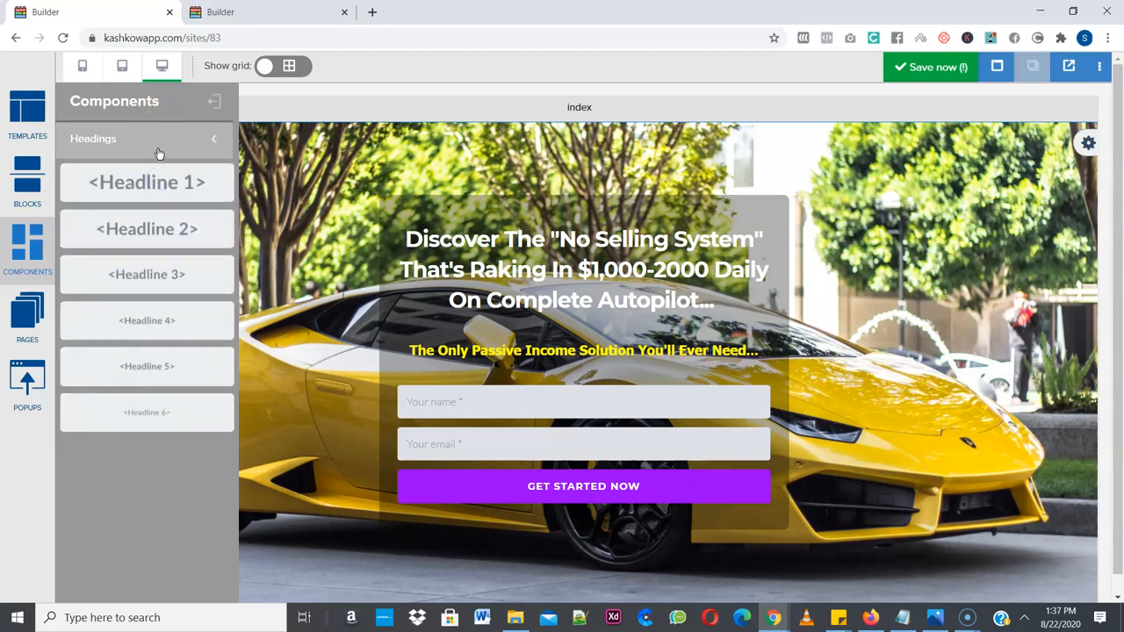
- Look through the Buttons and Media categories of the page components
left_click(155, 141)
left_click(145, 213)
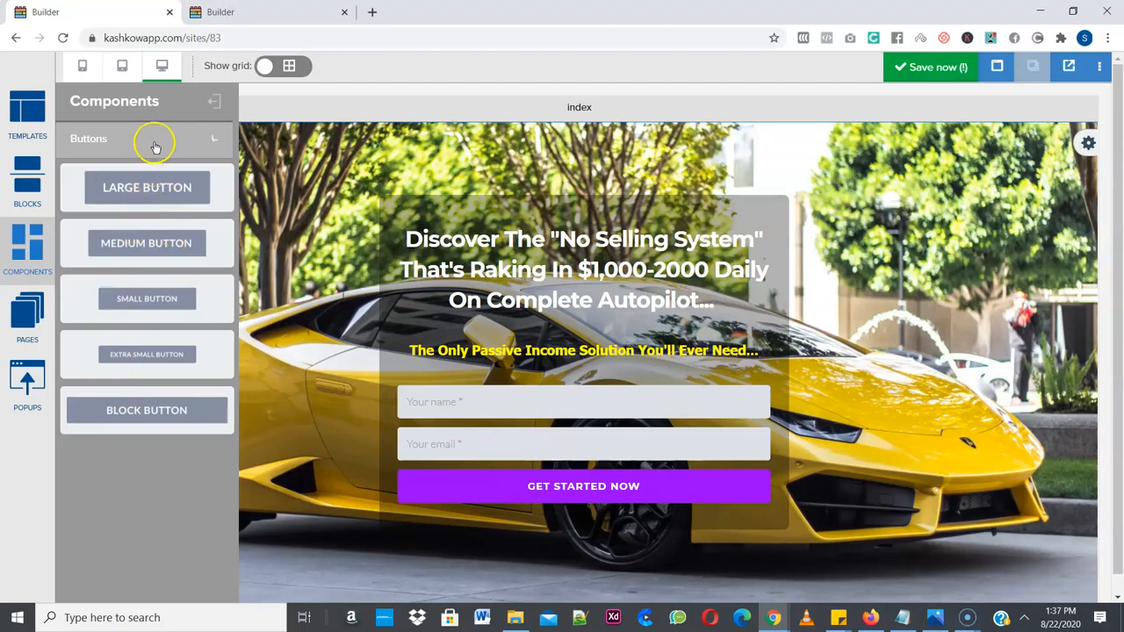
left_click(156, 141)
left_click(138, 241)
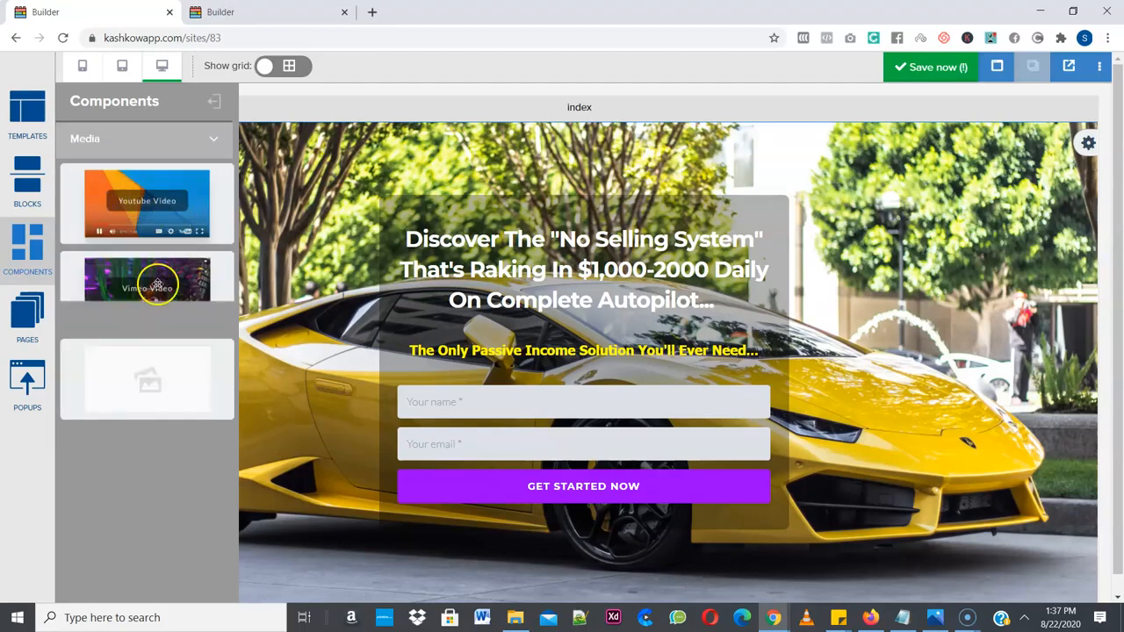
left_click(175, 143)
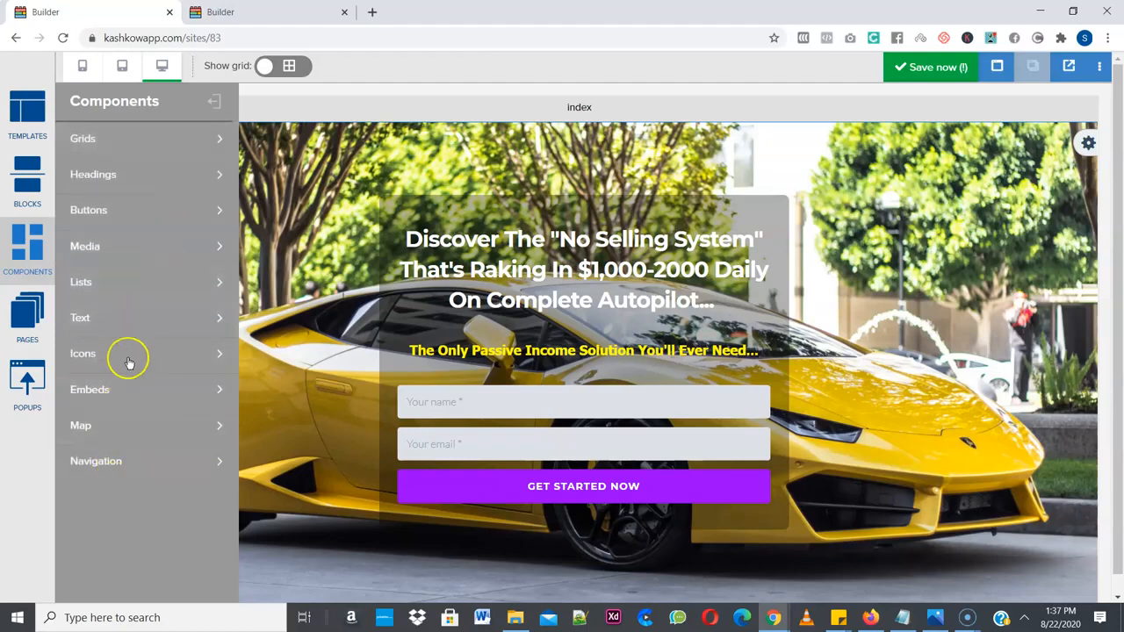
- Add a new blank page to the site and delete it again
left_click(27, 330)
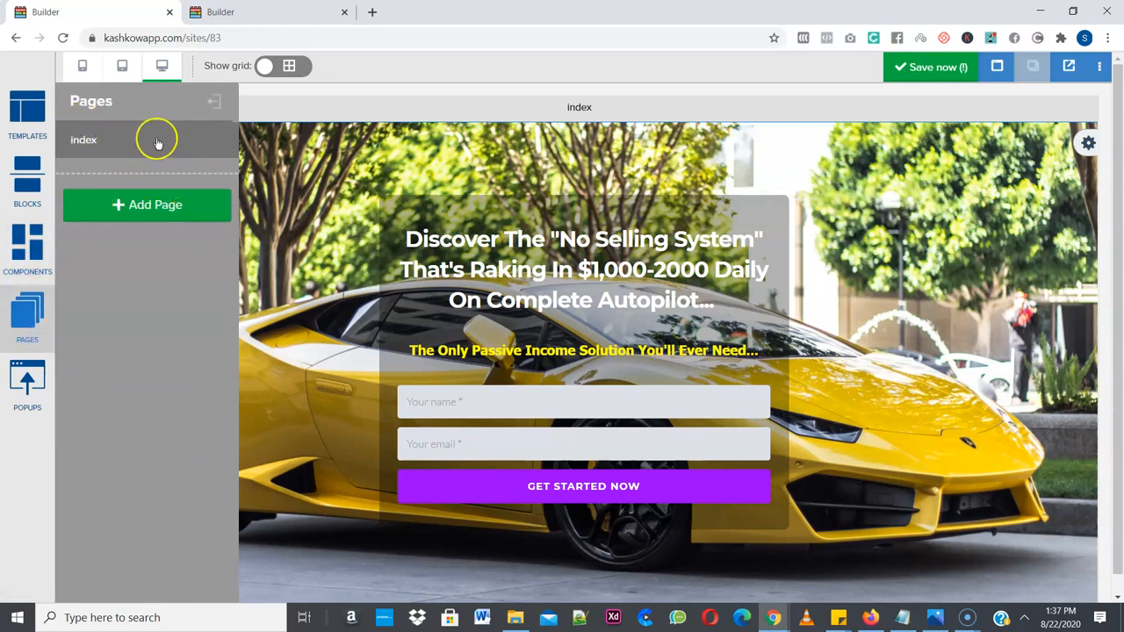
left_click(144, 206)
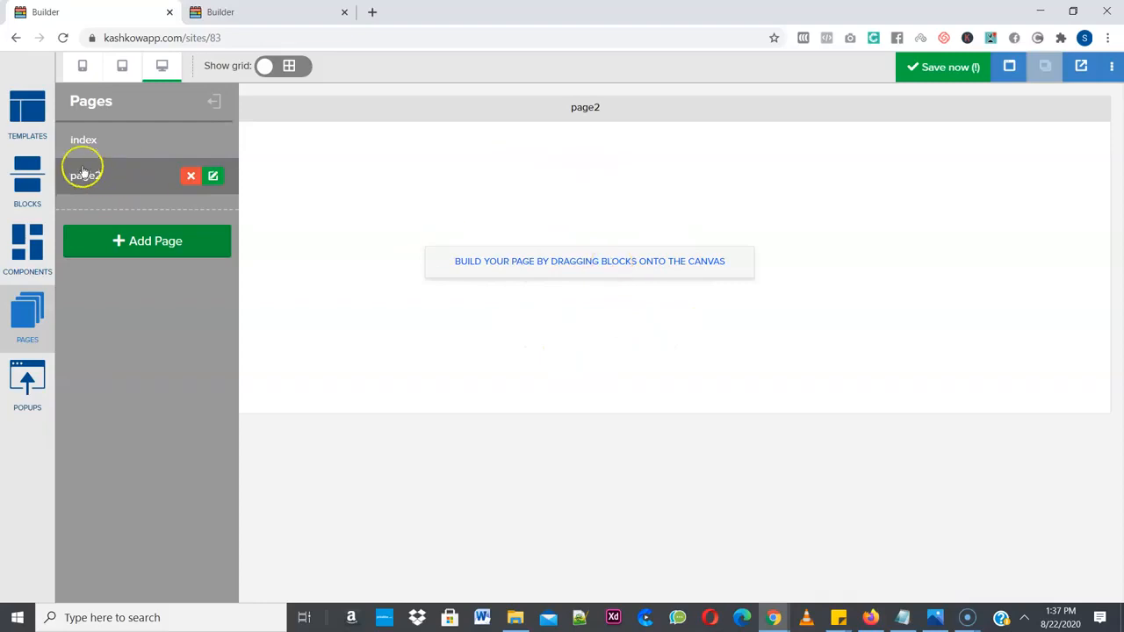
left_click(192, 178)
left_click(639, 244)
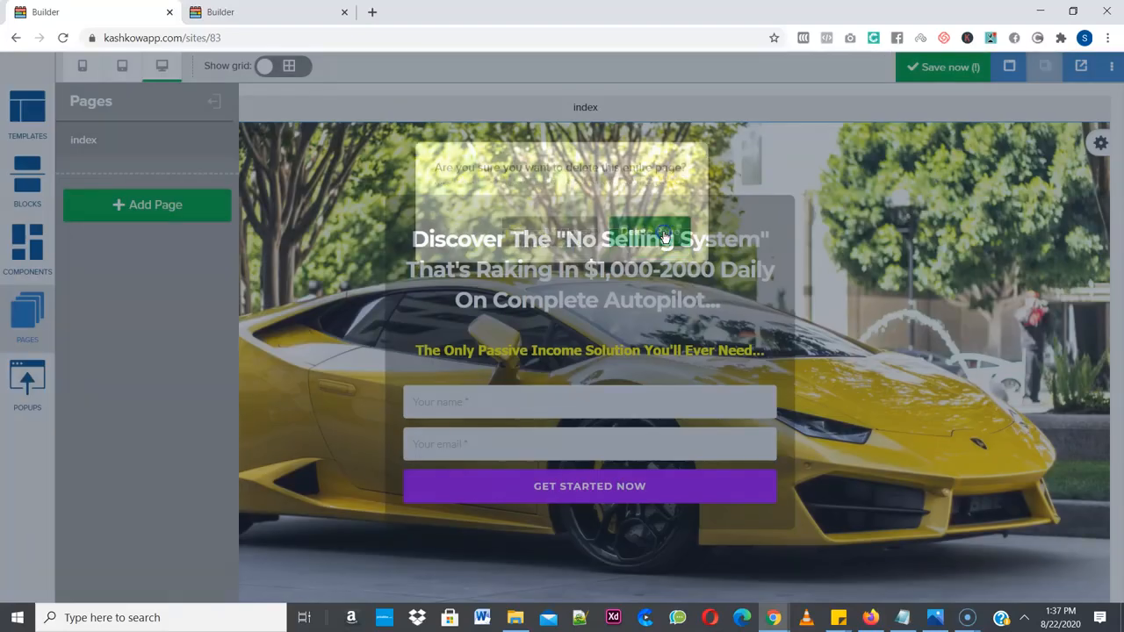
- Place the orange "Hey there!" popup as the entry popup, review its design and open its display settings
left_click(26, 381)
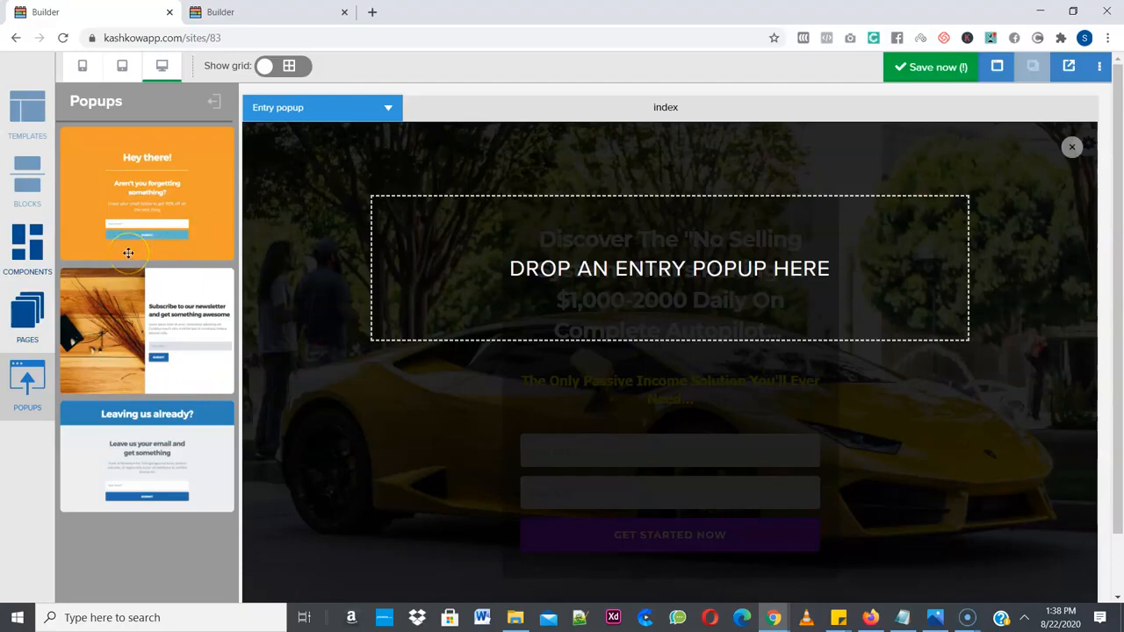
left_click_drag(127, 248, 542, 305)
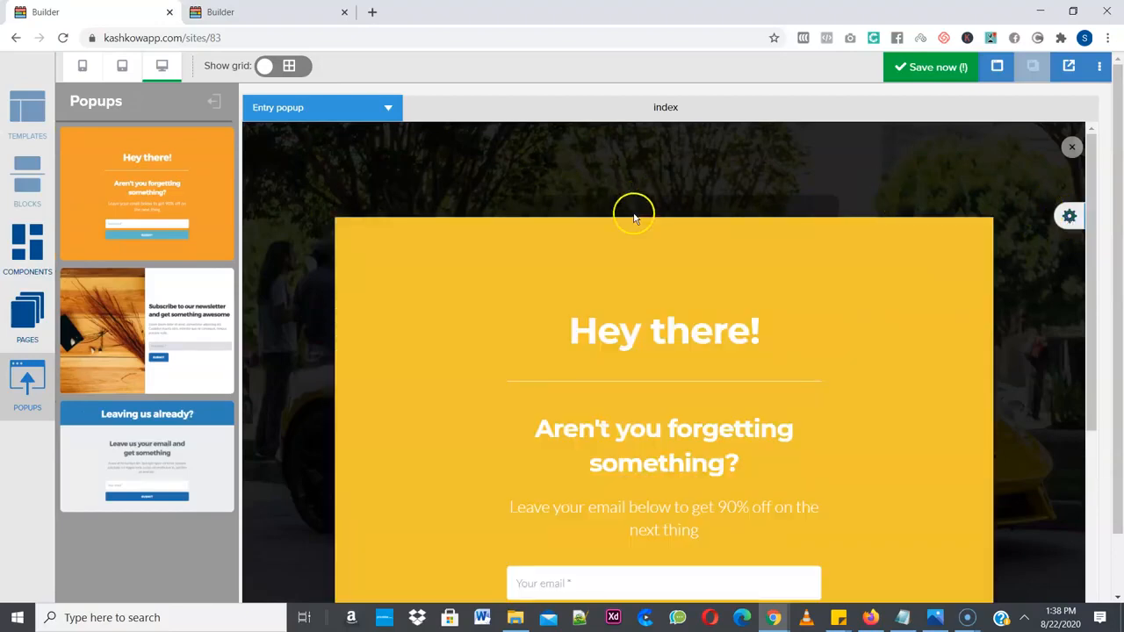
scroll(783, 348, "down", 3)
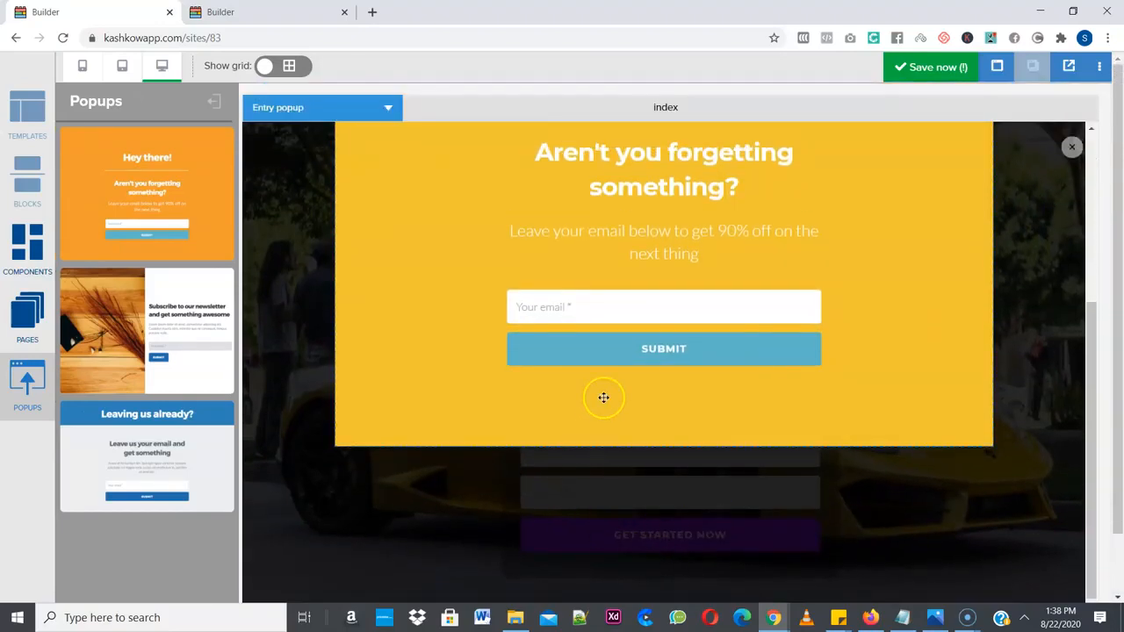
scroll(603, 398, "up", 3)
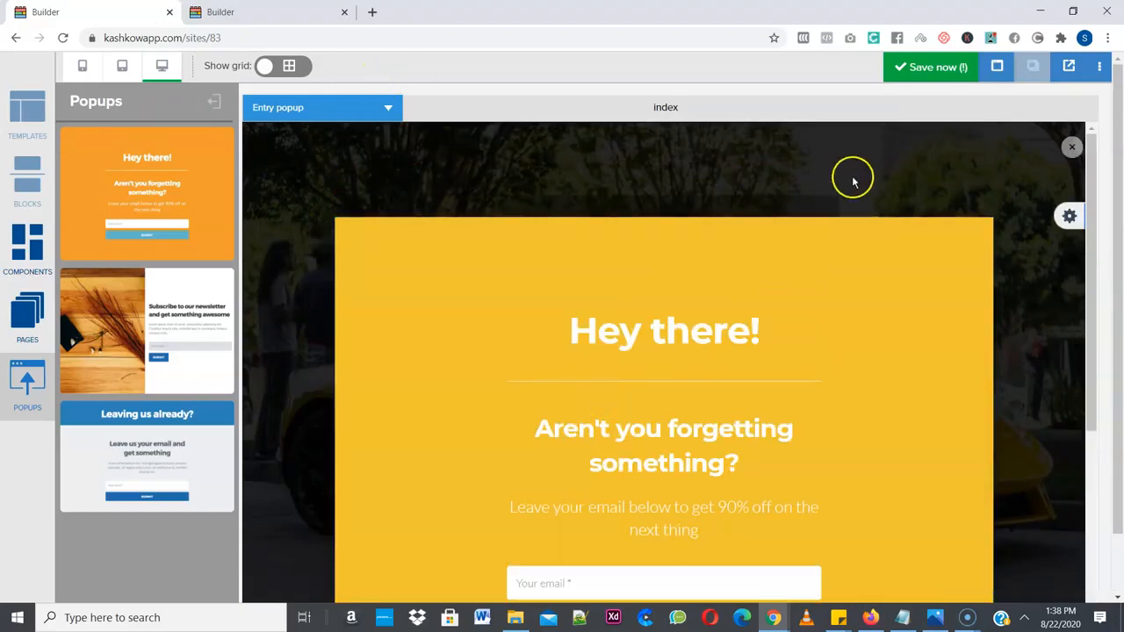
left_click(1069, 216)
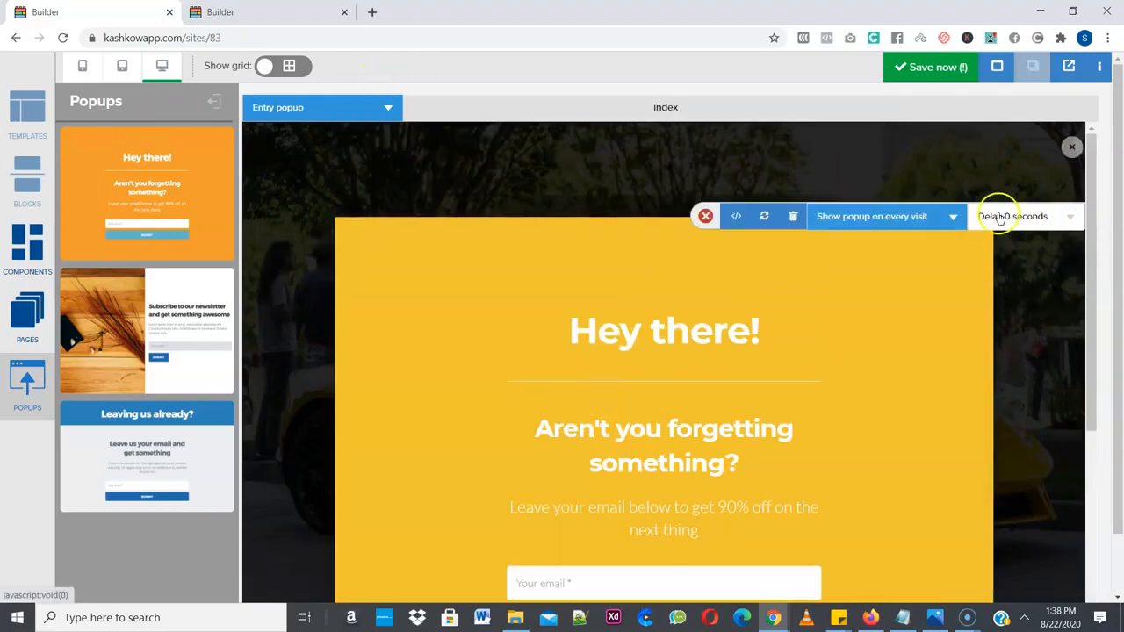
- Delete the "Hey there!" entry popup and return to the index page canvas
left_click(792, 217)
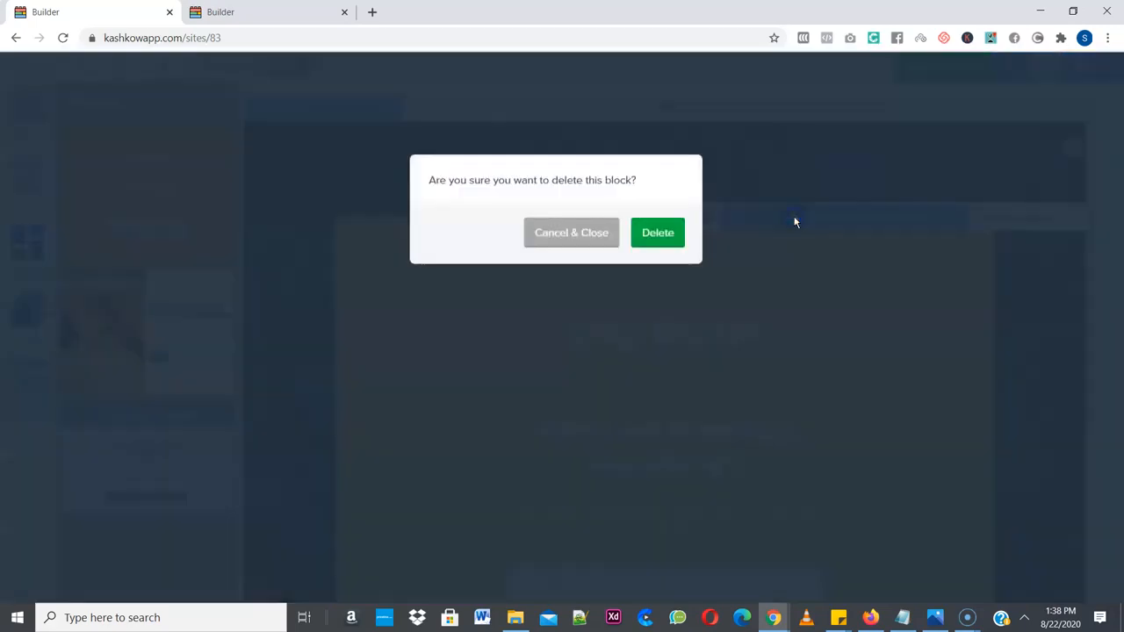
left_click(672, 250)
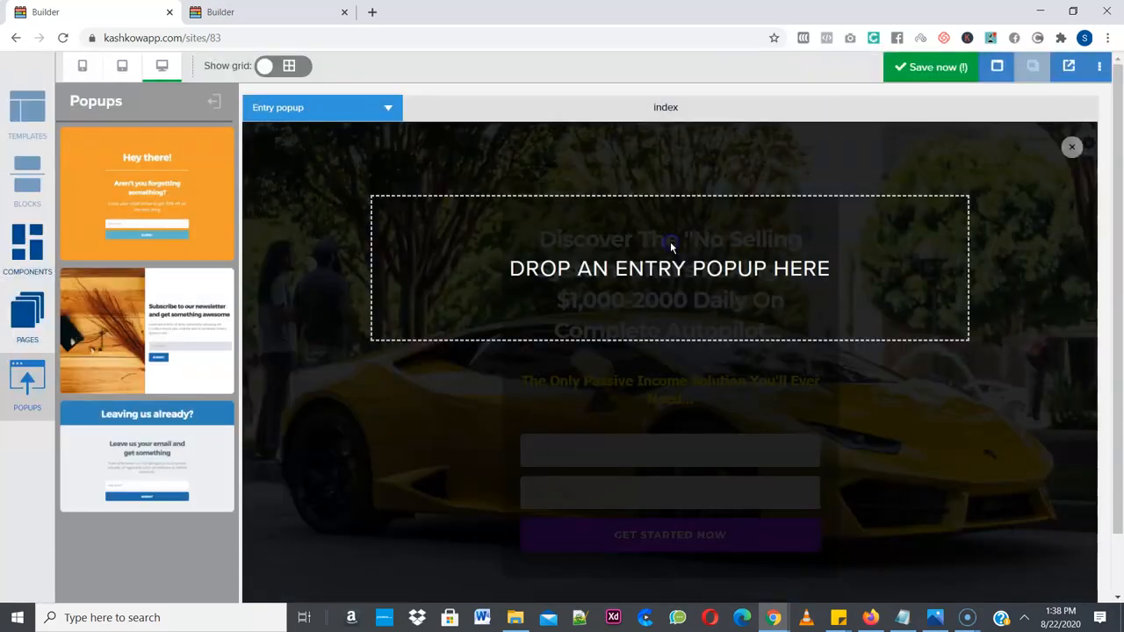
left_click(217, 100)
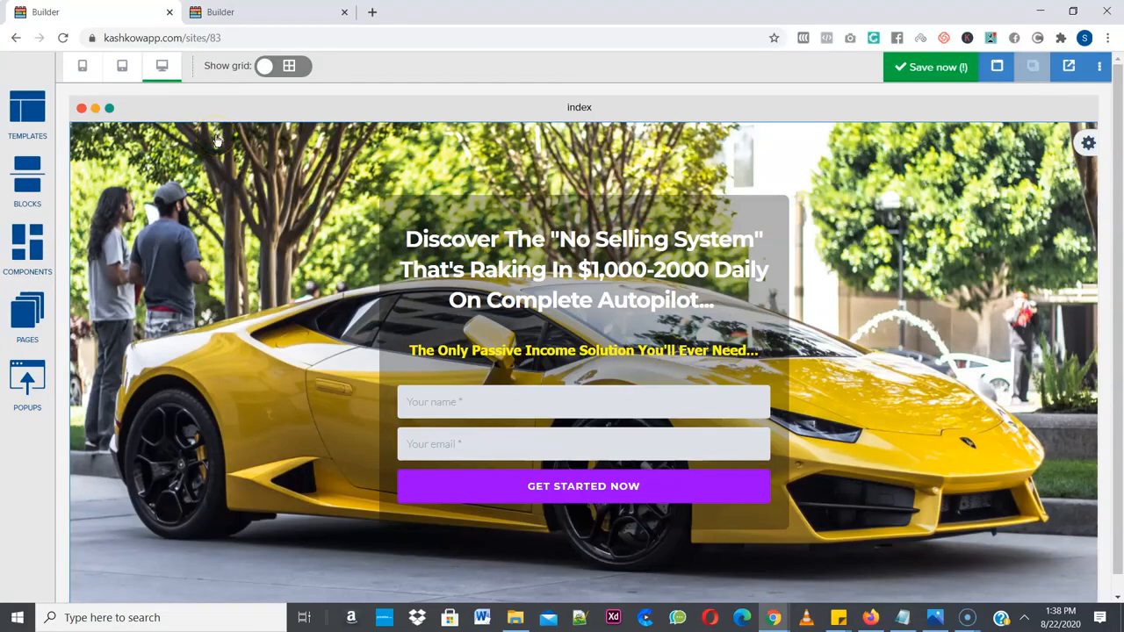
- Make the whole "Discover The "No Selling System"" headline bold, italic and underlined
left_click(552, 300)
left_click(390, 311)
left_click(419, 270)
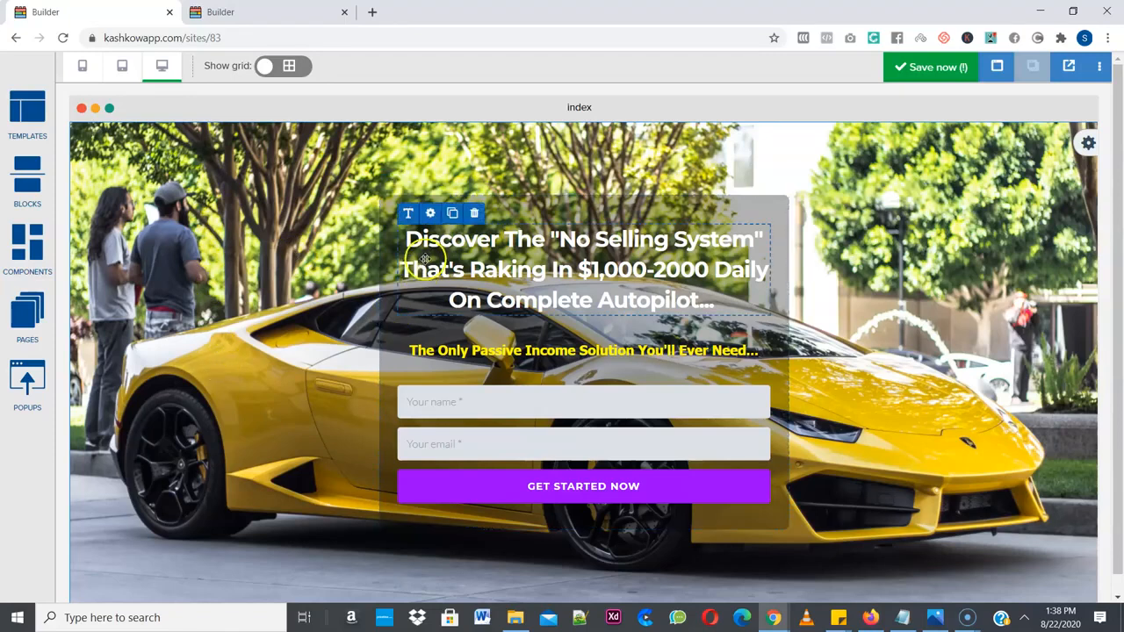
left_click(407, 214)
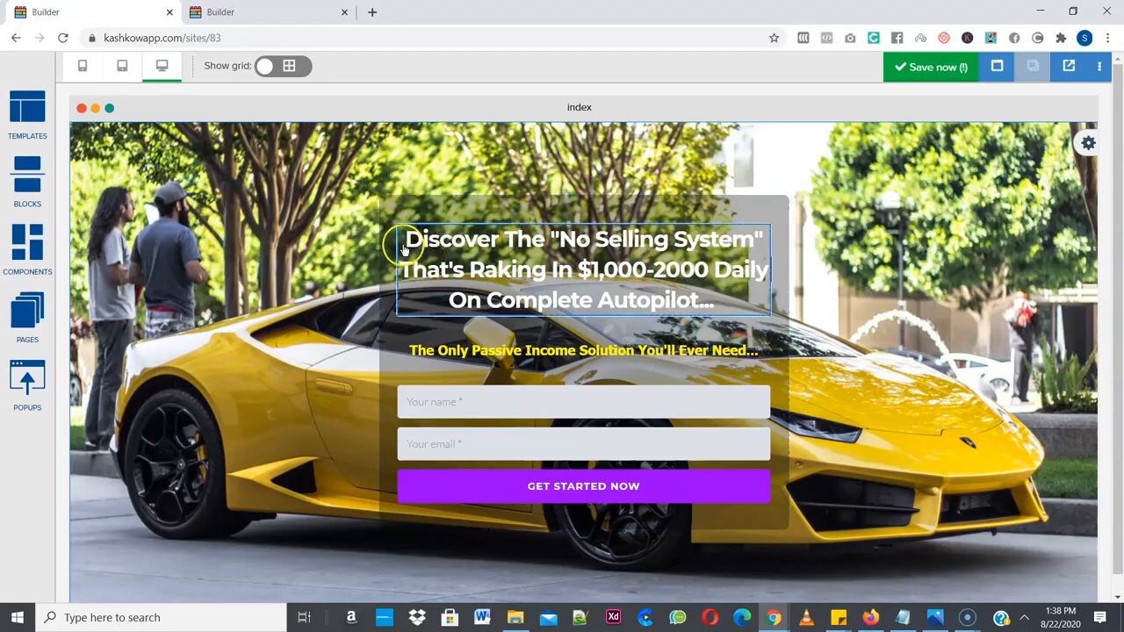
left_click_drag(402, 235, 720, 296)
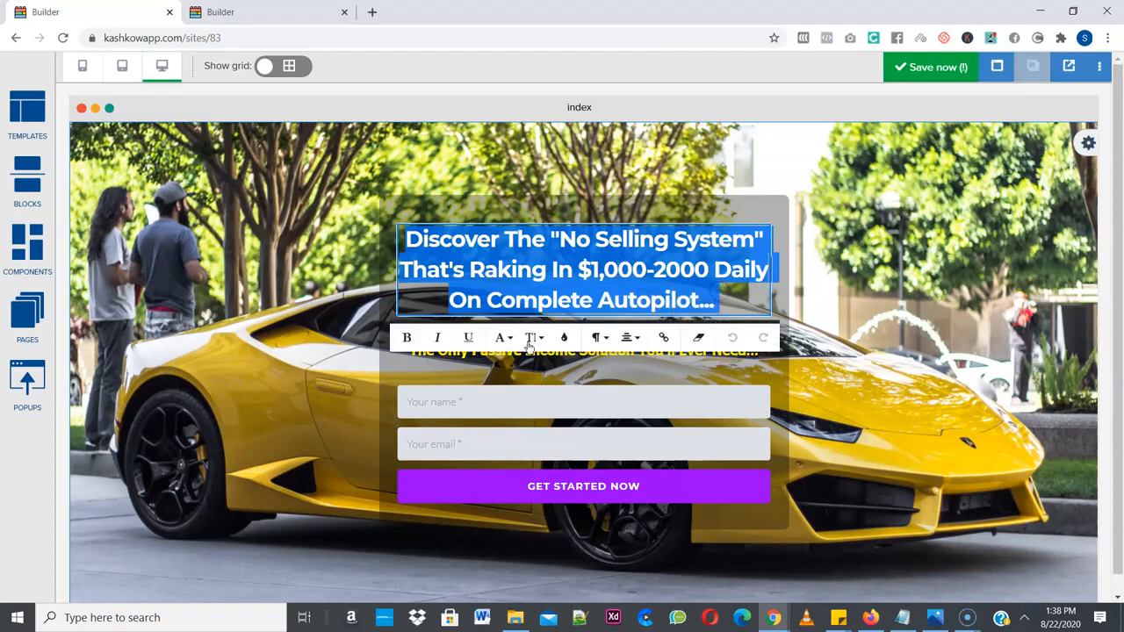
left_click(405, 339)
left_click(436, 339)
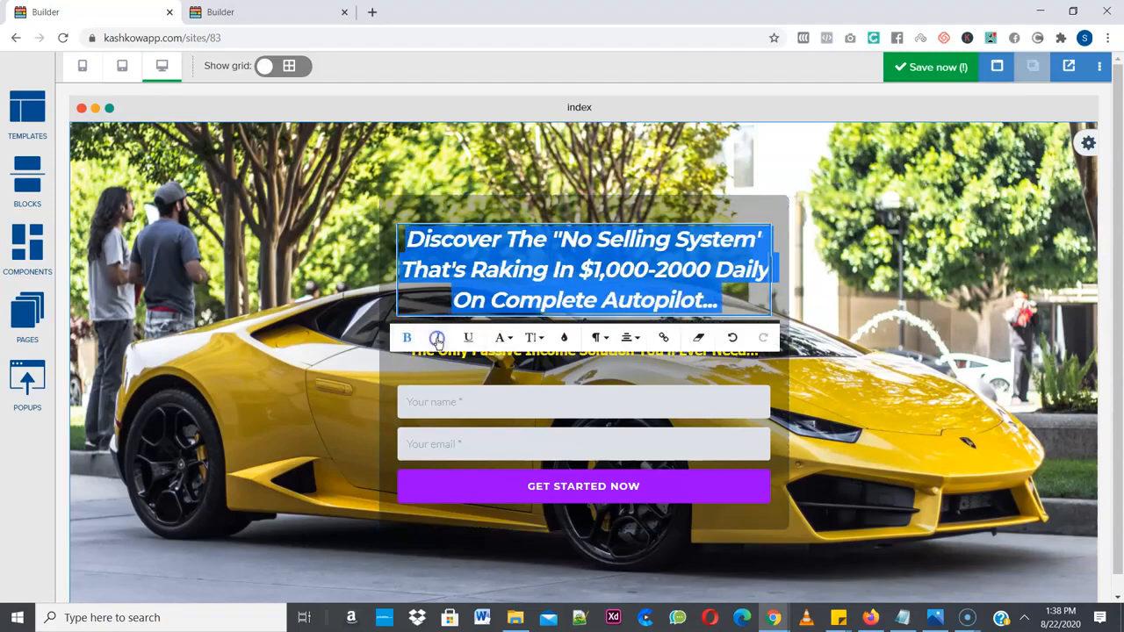
left_click(468, 339)
- Look through the font, text size and colour options for the headline
left_click(500, 337)
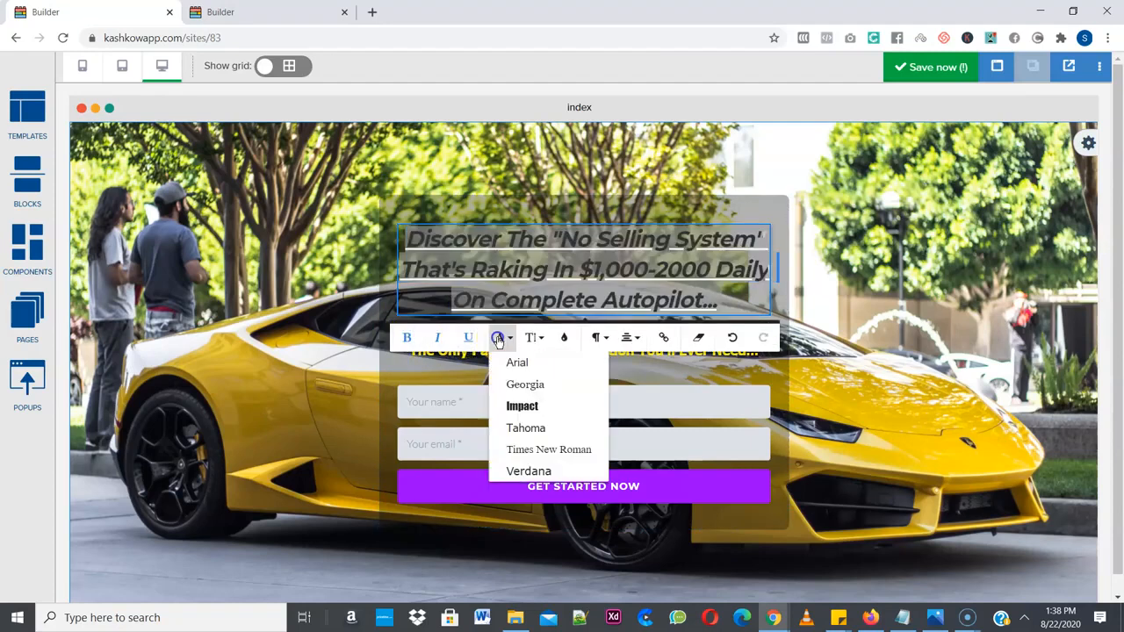
left_click(533, 338)
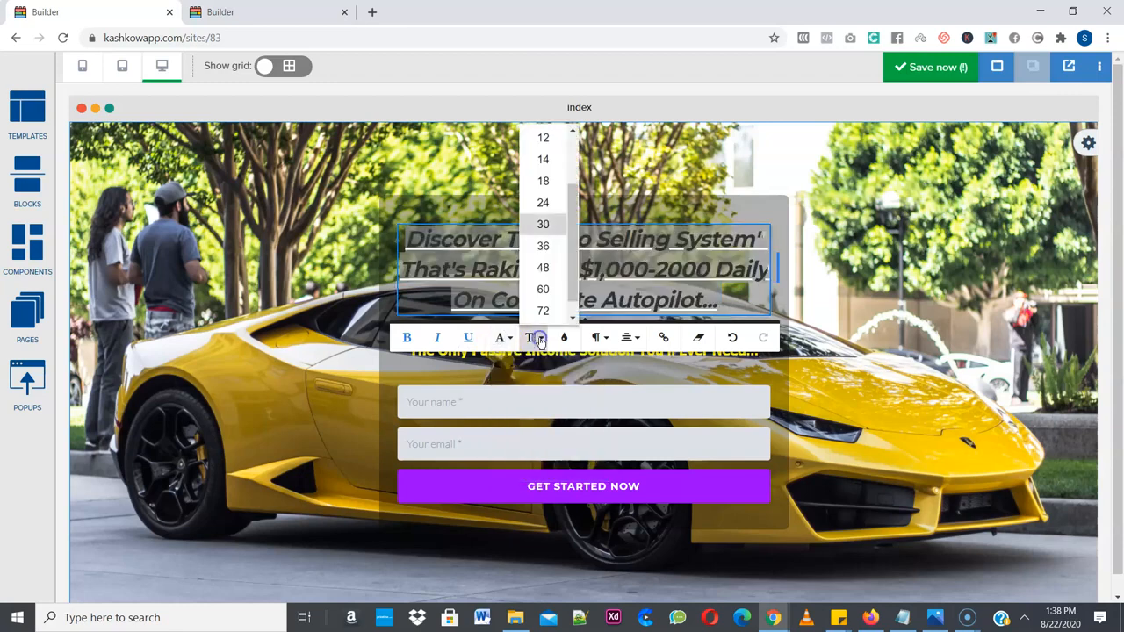
left_click(564, 337)
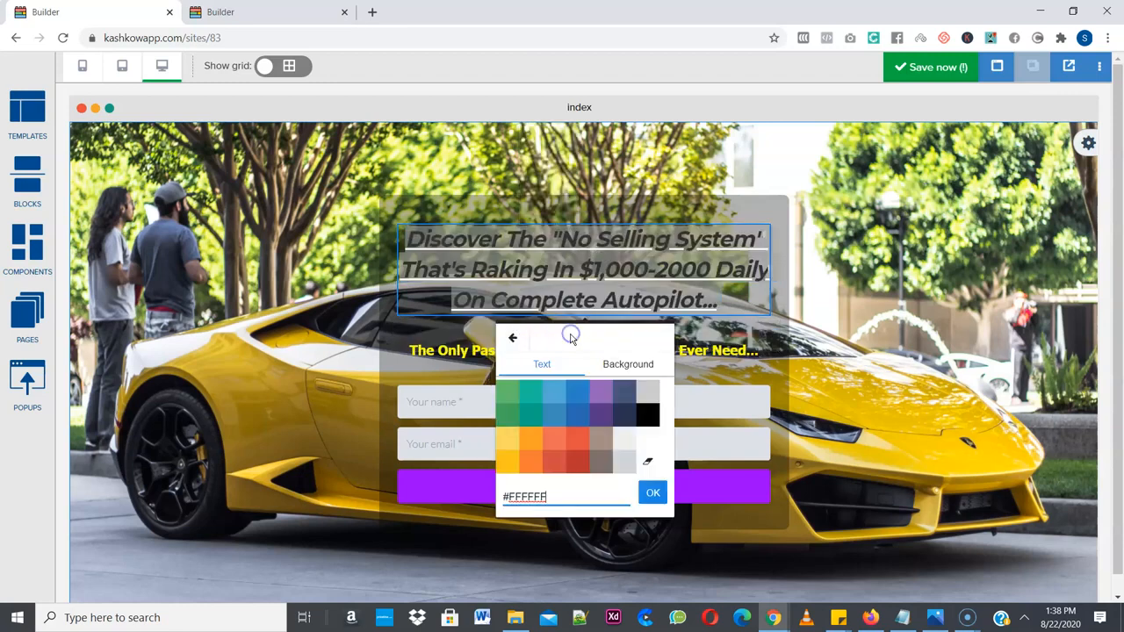
left_click(503, 262)
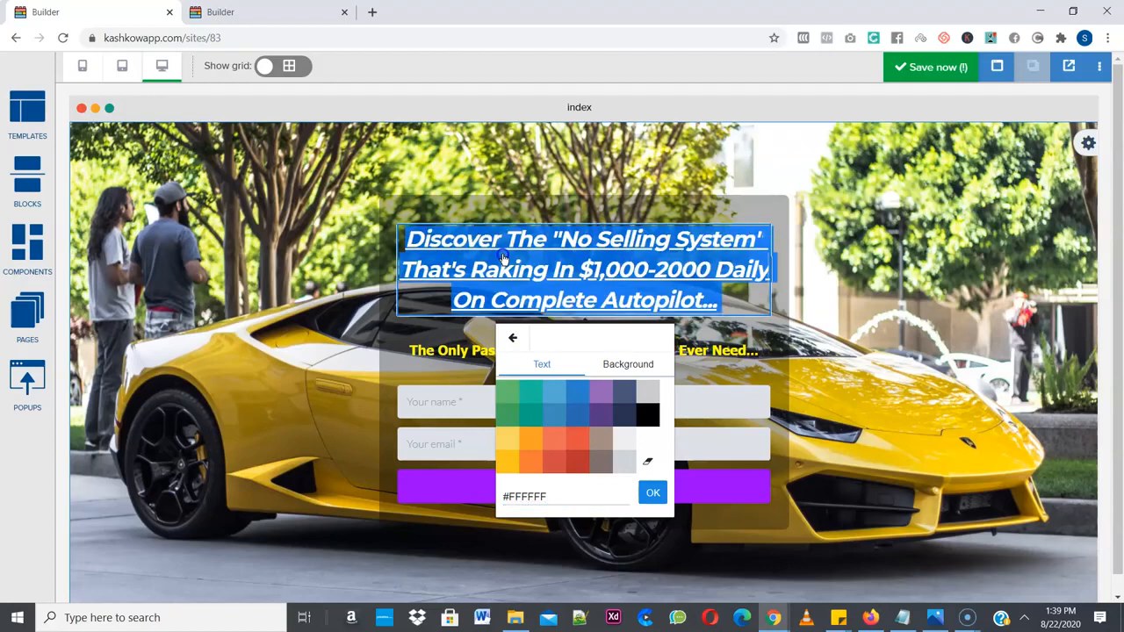
- Remove the bold, italic and underline formatting from the whole headline
triple_click(503, 262)
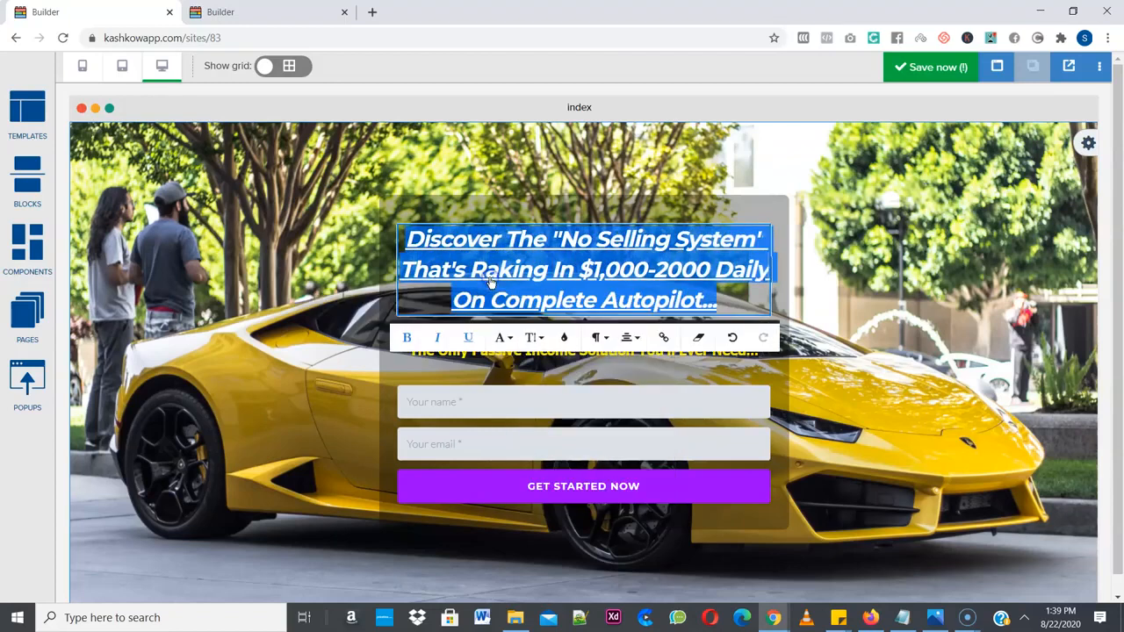
left_click(437, 337)
left_click(463, 339)
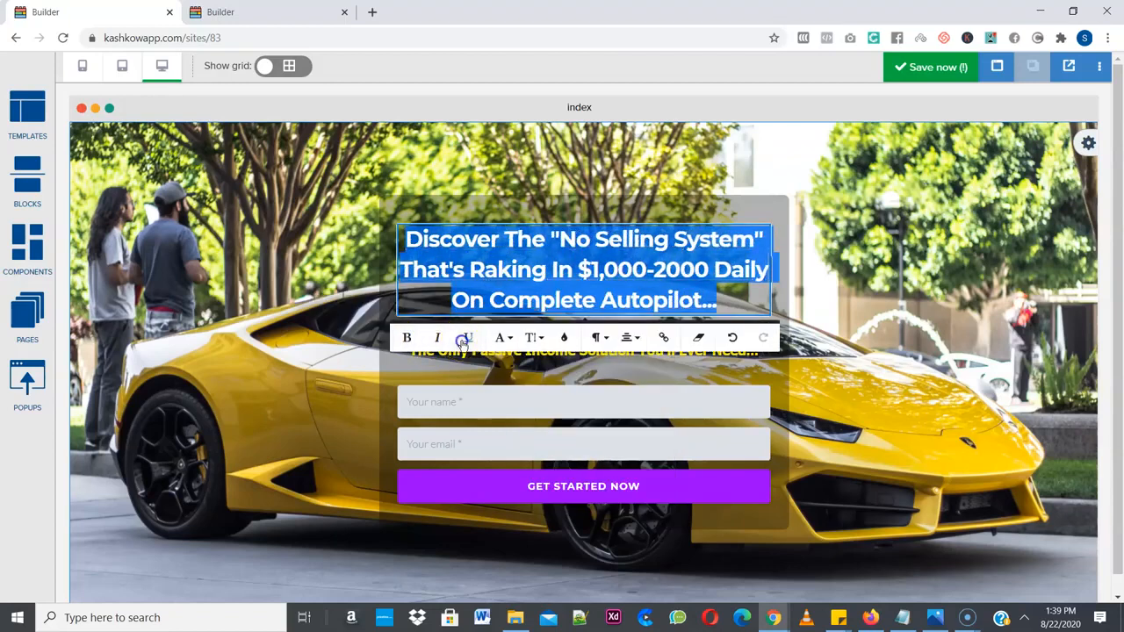
left_click(761, 344)
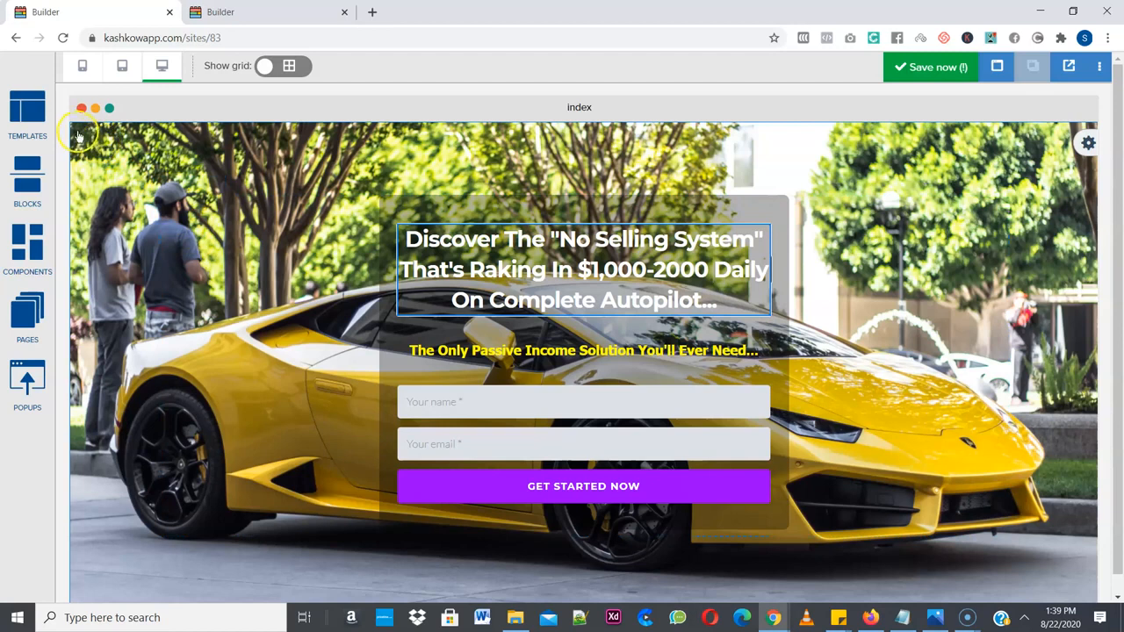
- Open the image library for the yellow car block's background image and check the local file upload without choosing a file
mouse_move(80, 143)
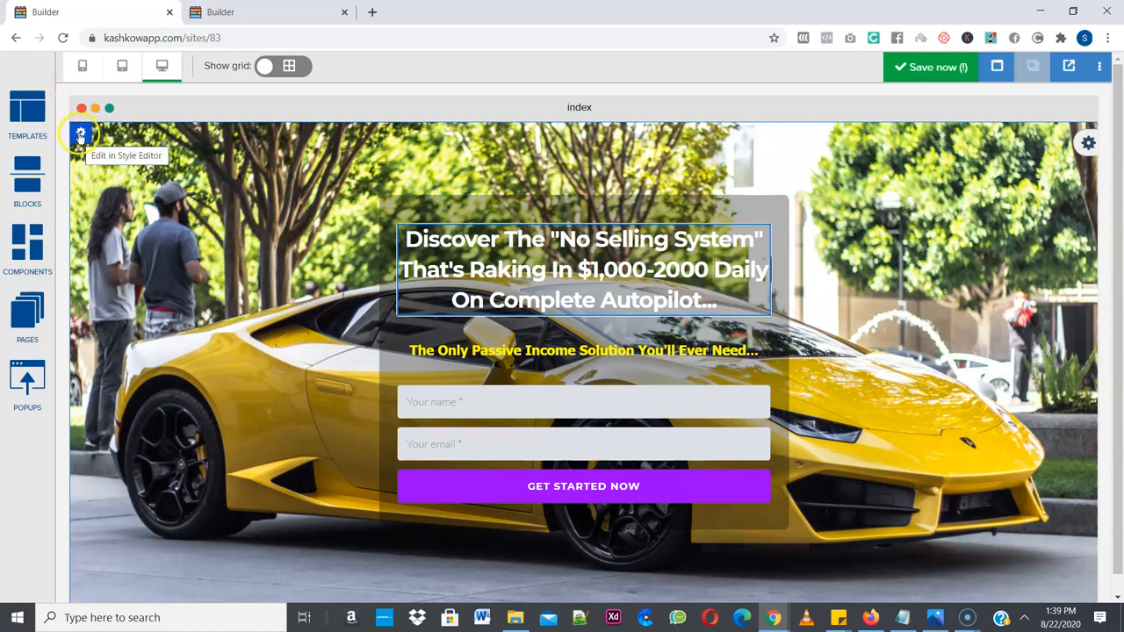
left_click(80, 134)
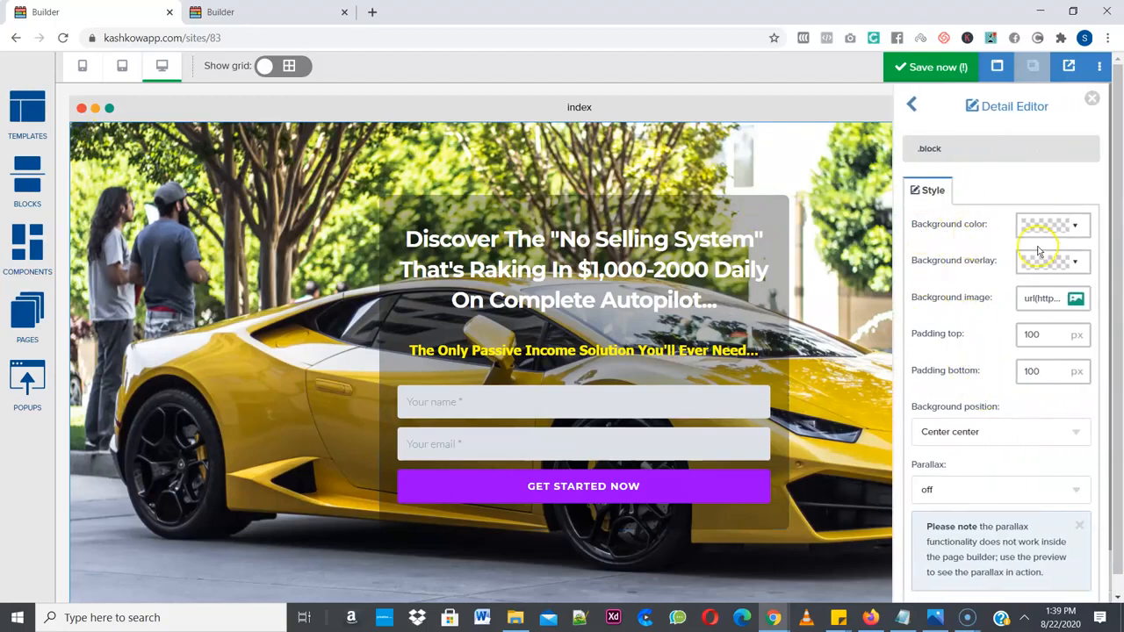
left_click(1076, 303)
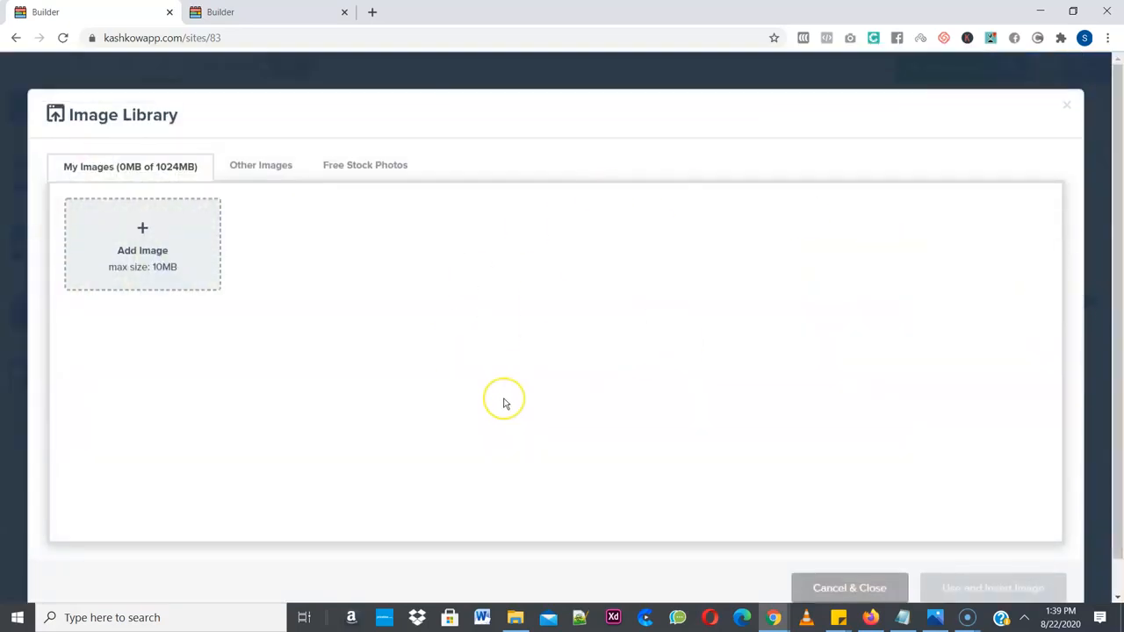
left_click(139, 263)
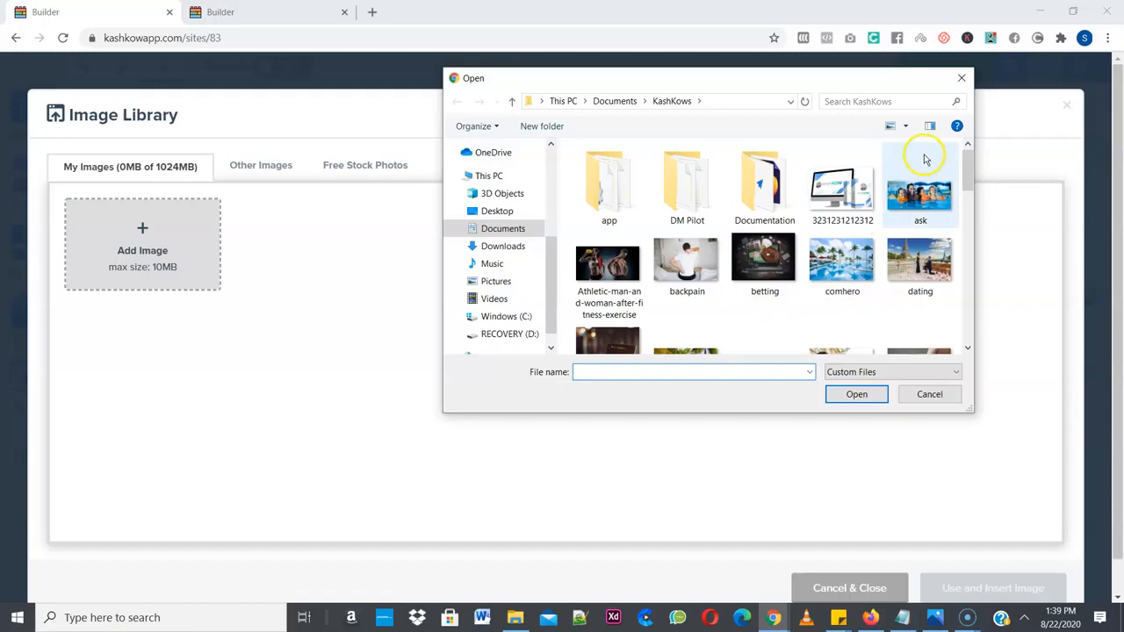
left_click(960, 77)
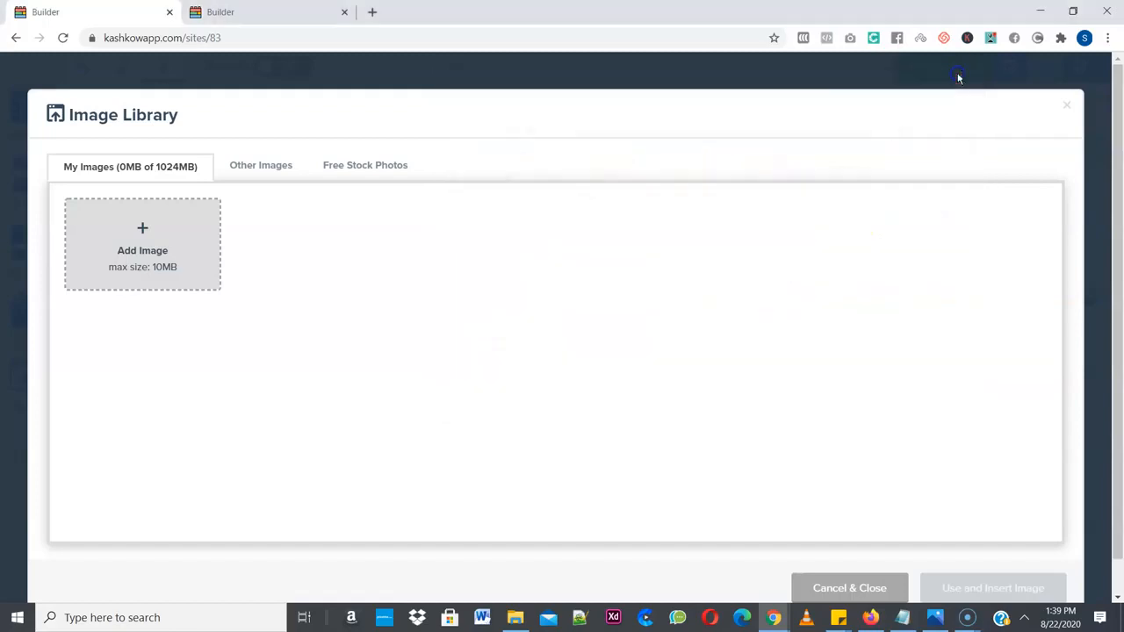
- Search the free stock photos for "porsche car" and add the third photo in the first row to My Images
left_click(348, 172)
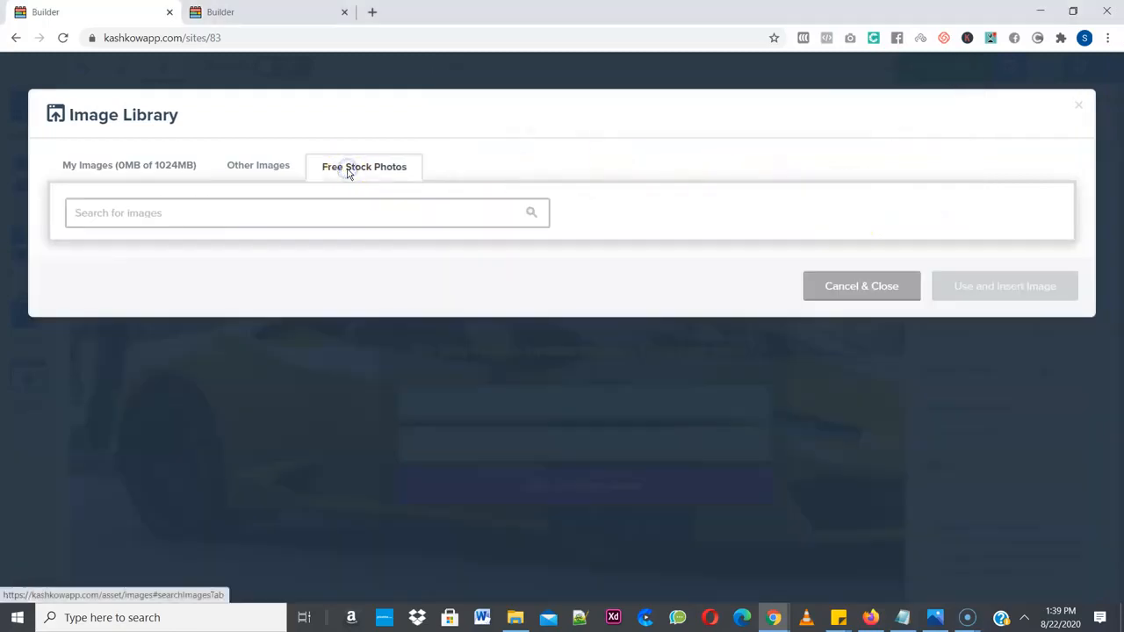
left_click(333, 213)
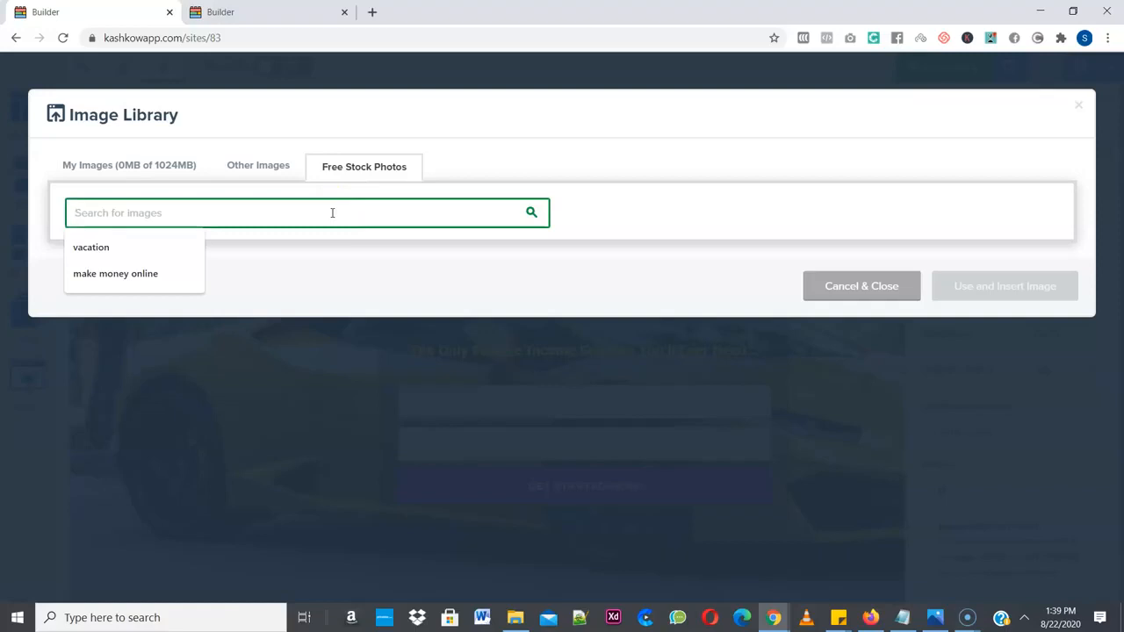
type("porsche")
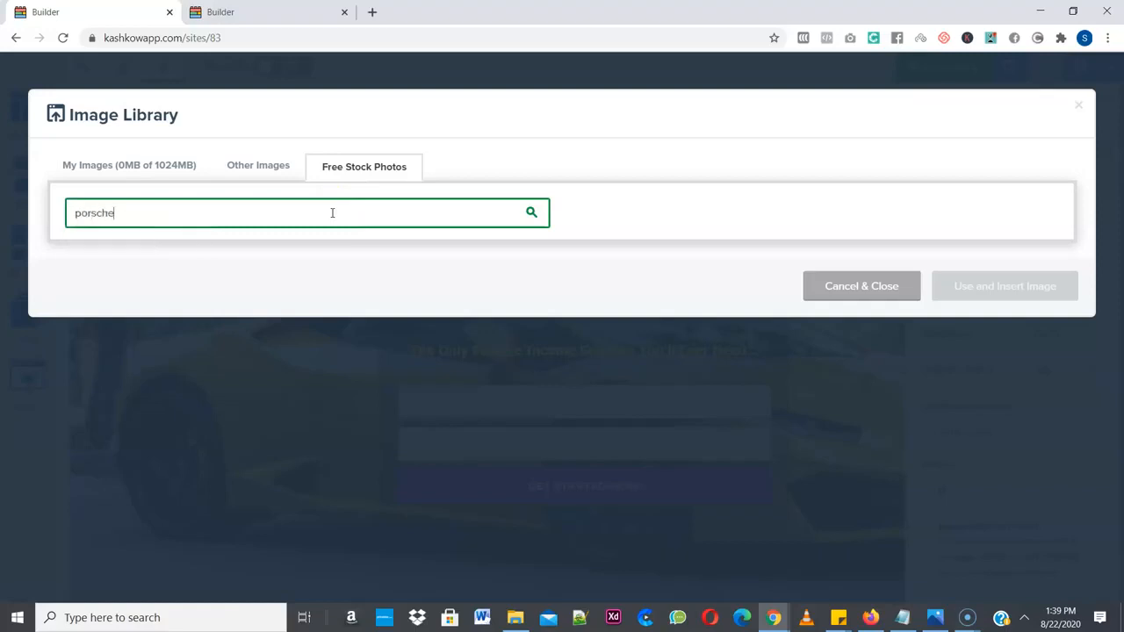
type(" car")
key("Return")
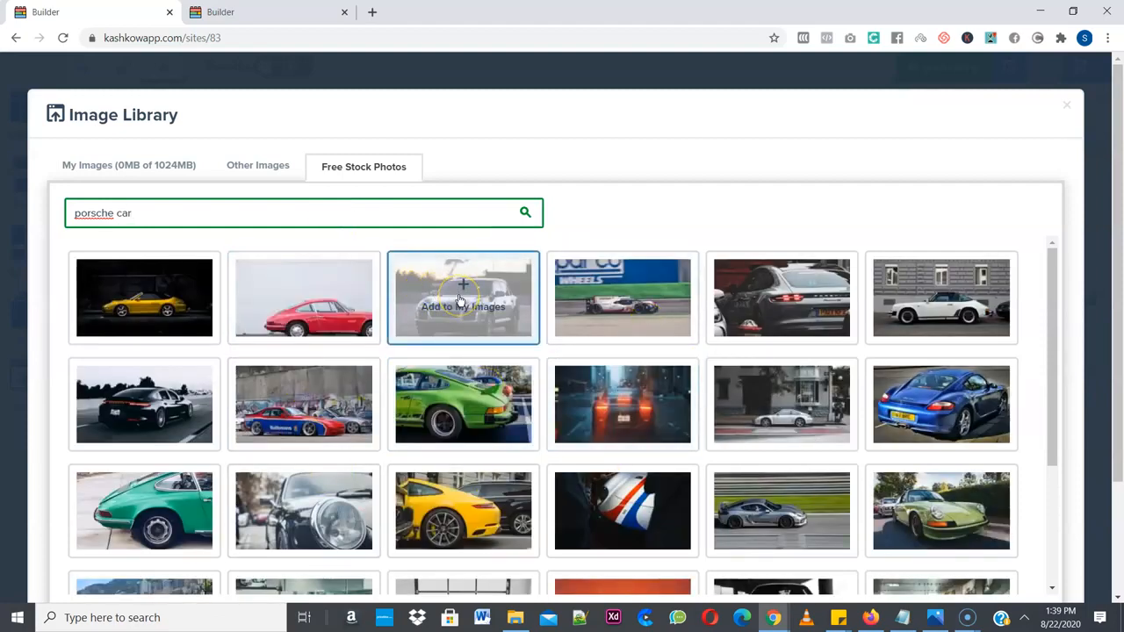
left_click(460, 300)
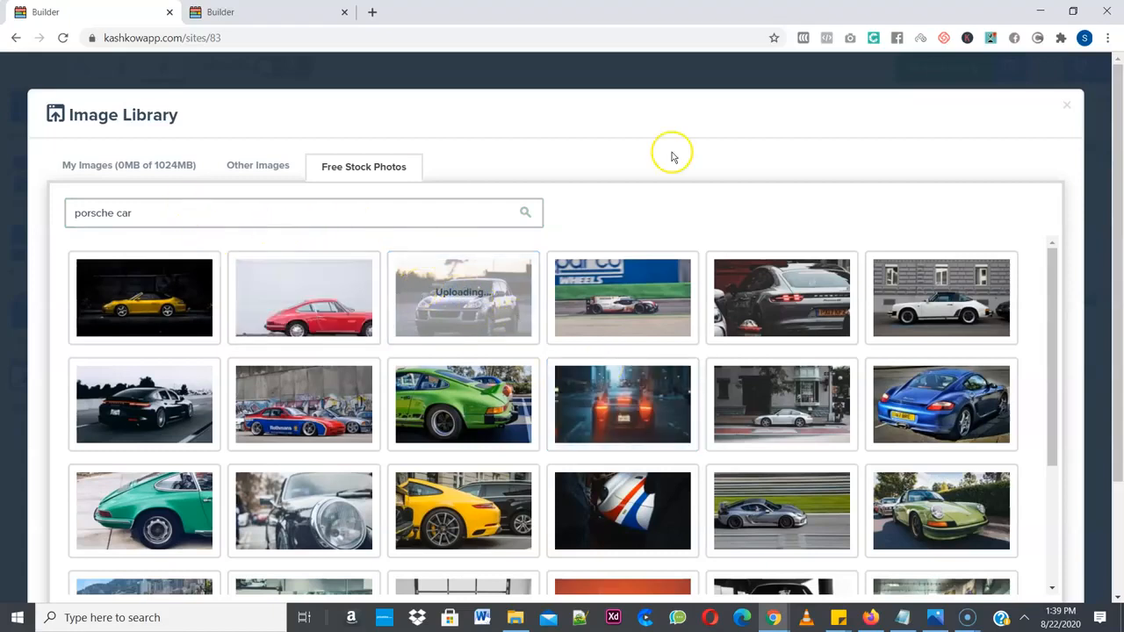
- Close the image library and the background block's detail editor without applying another image
left_click(1064, 104)
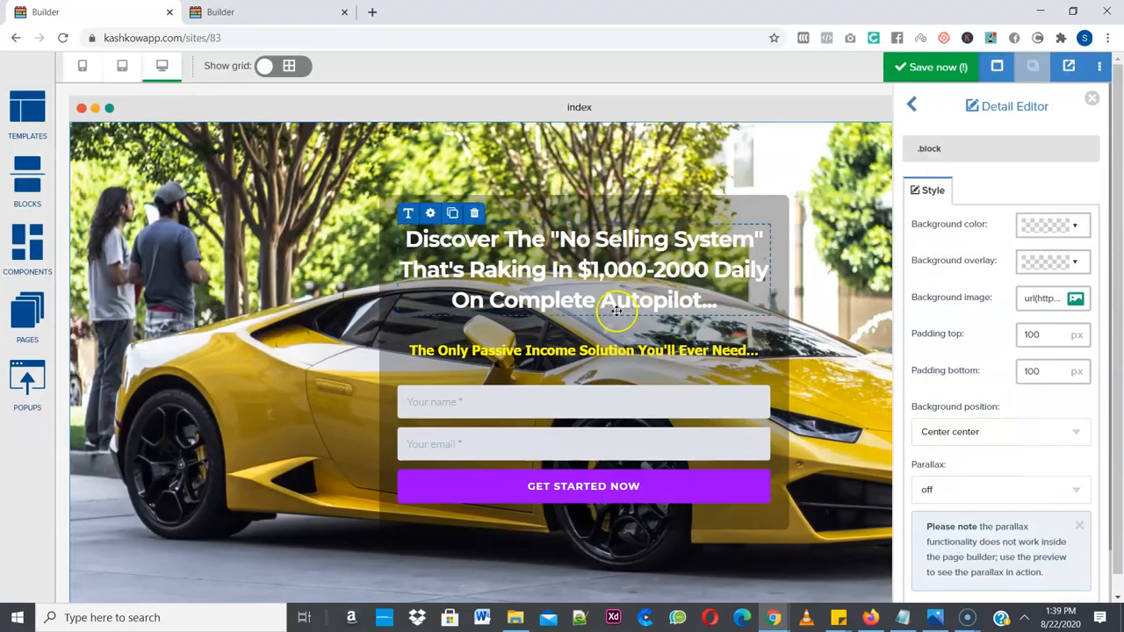
left_click(1091, 99)
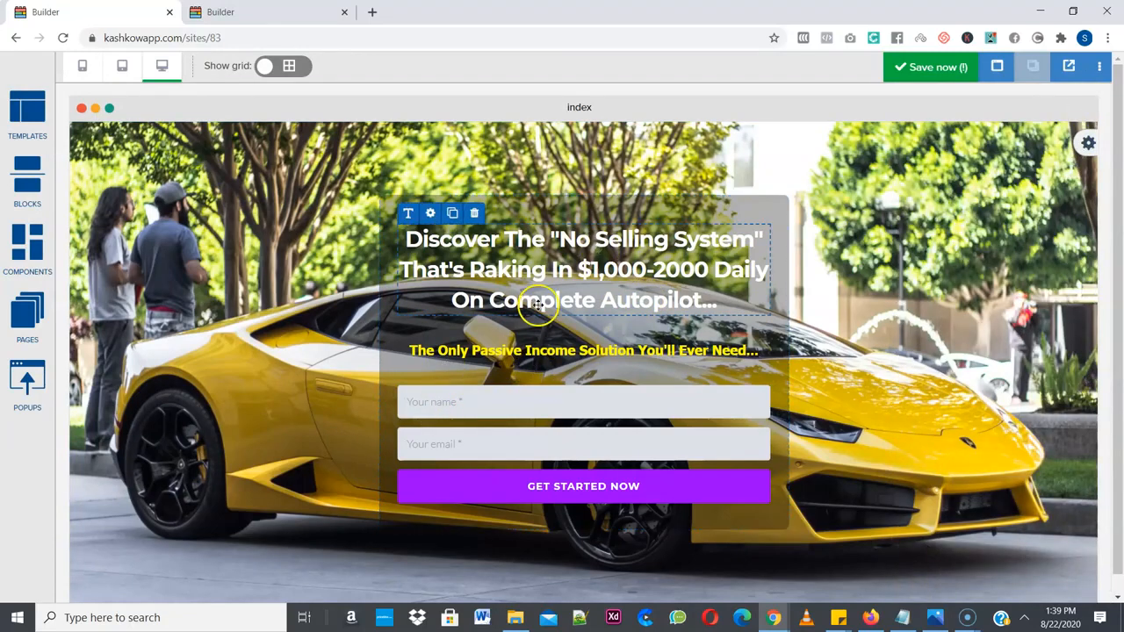
- Look at the margin settings of the form's email field and close its detail editor
mouse_move(397, 384)
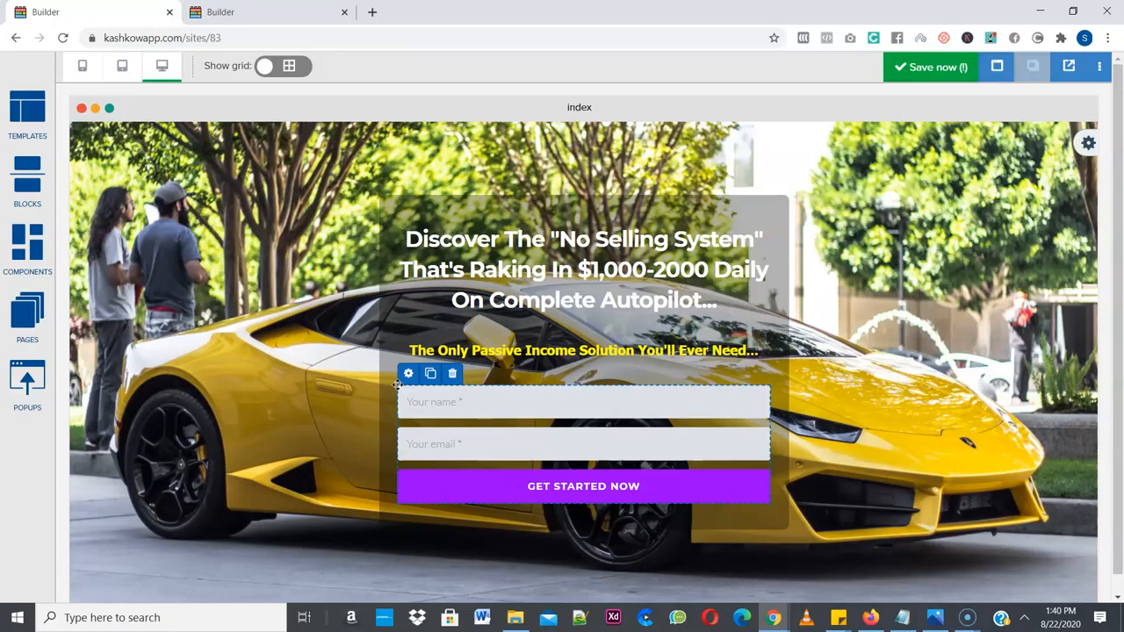
left_click(579, 451)
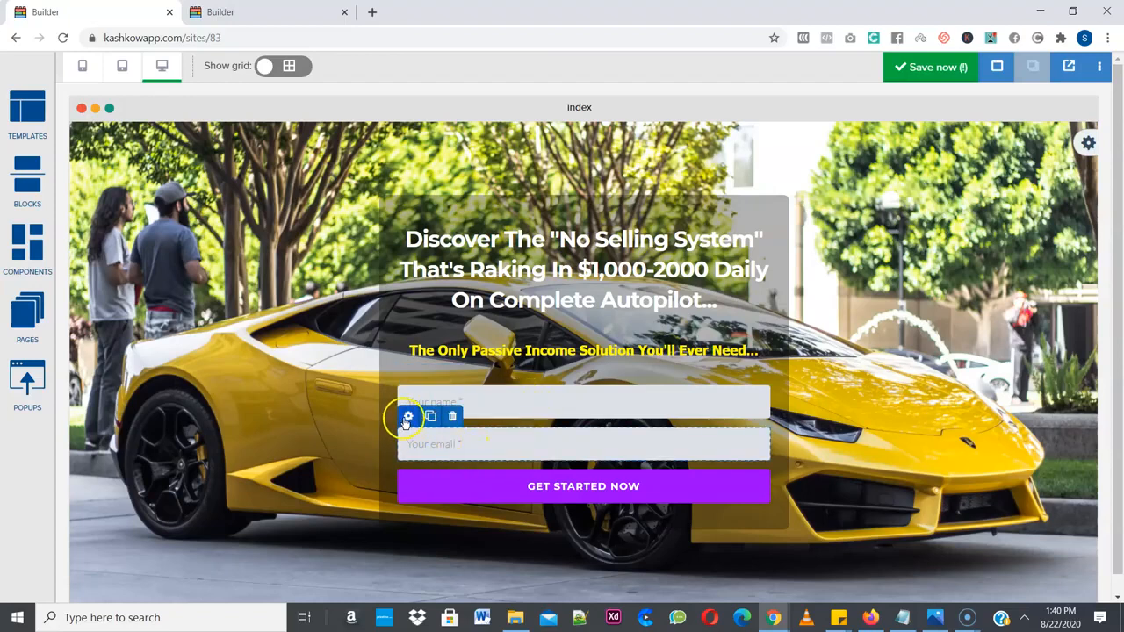
left_click(408, 417)
left_click(496, 443)
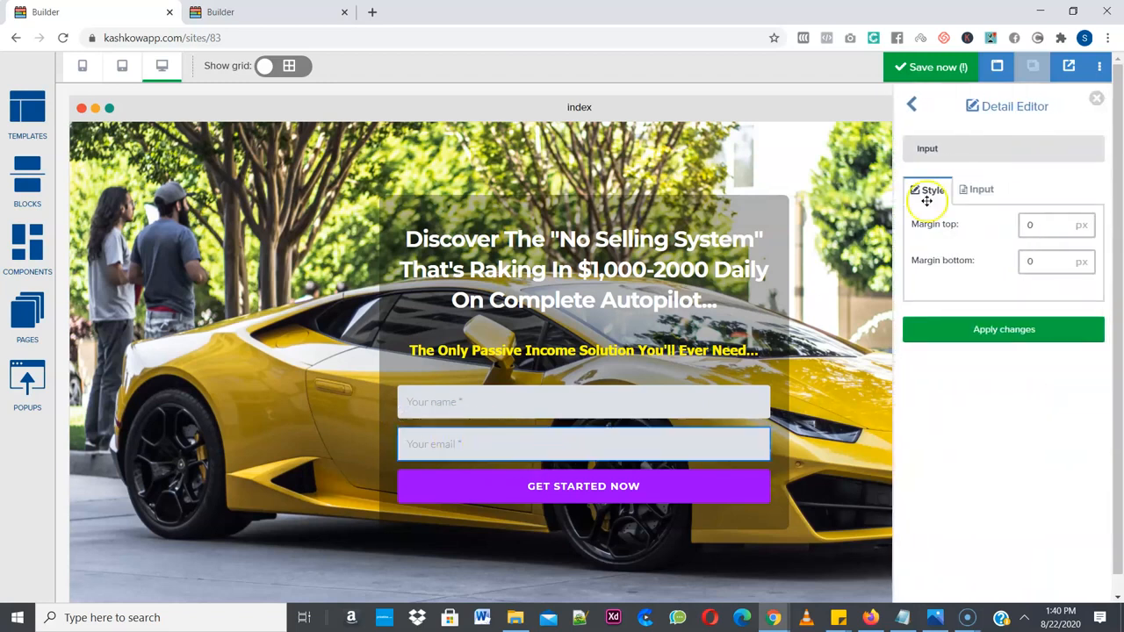
left_click(1097, 99)
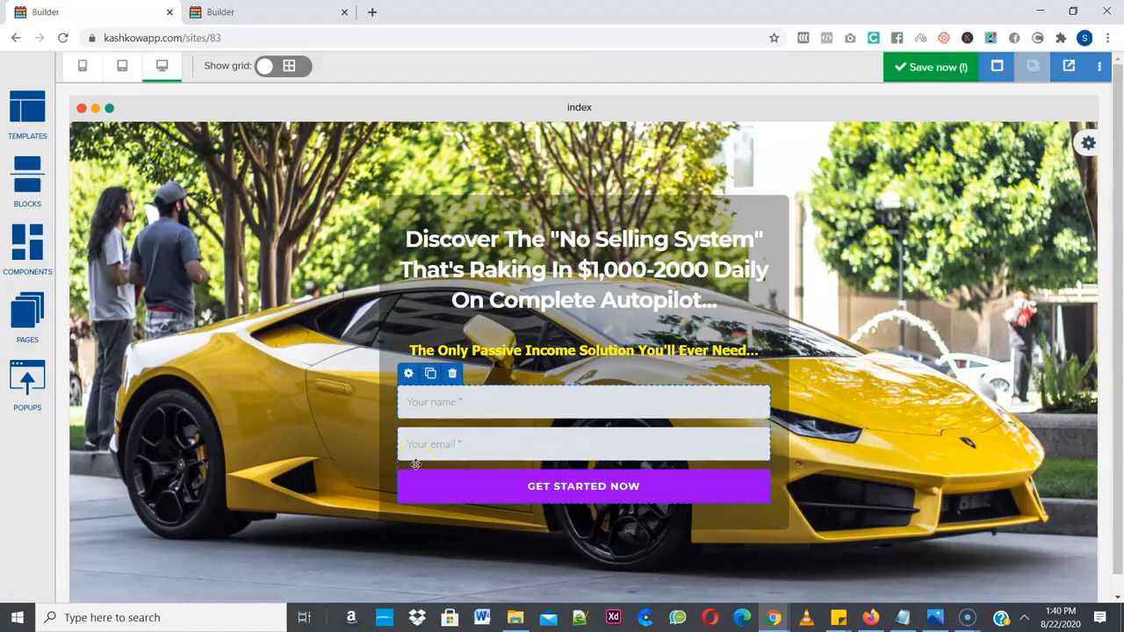
- Open the submission settings of the whole opt-in form, where the success URL is defined
left_click(408, 374)
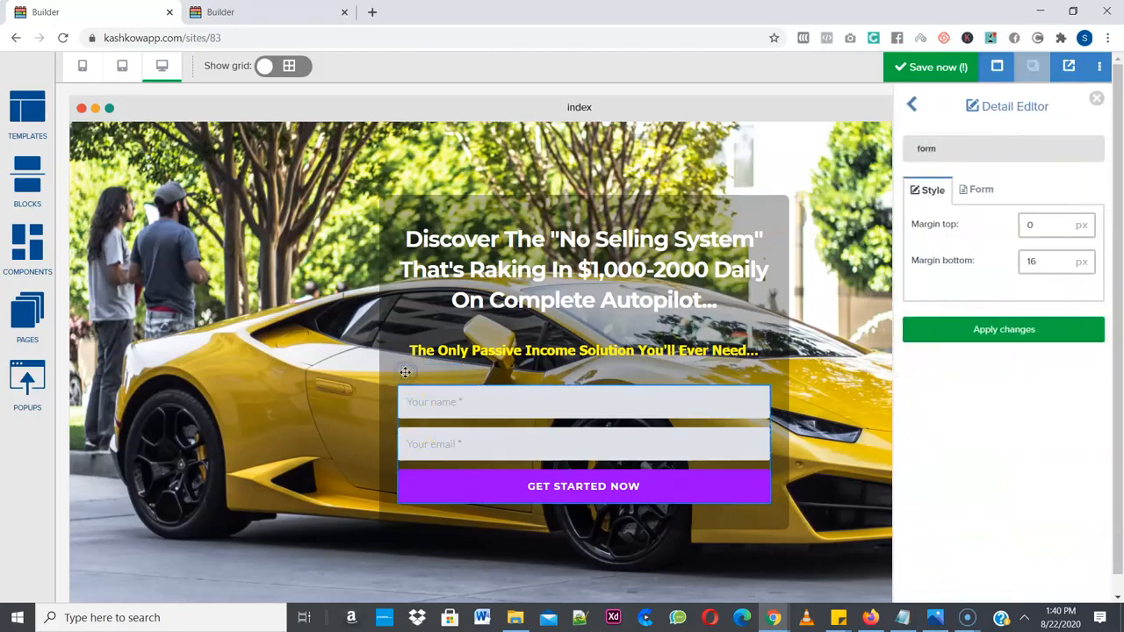
left_click(978, 197)
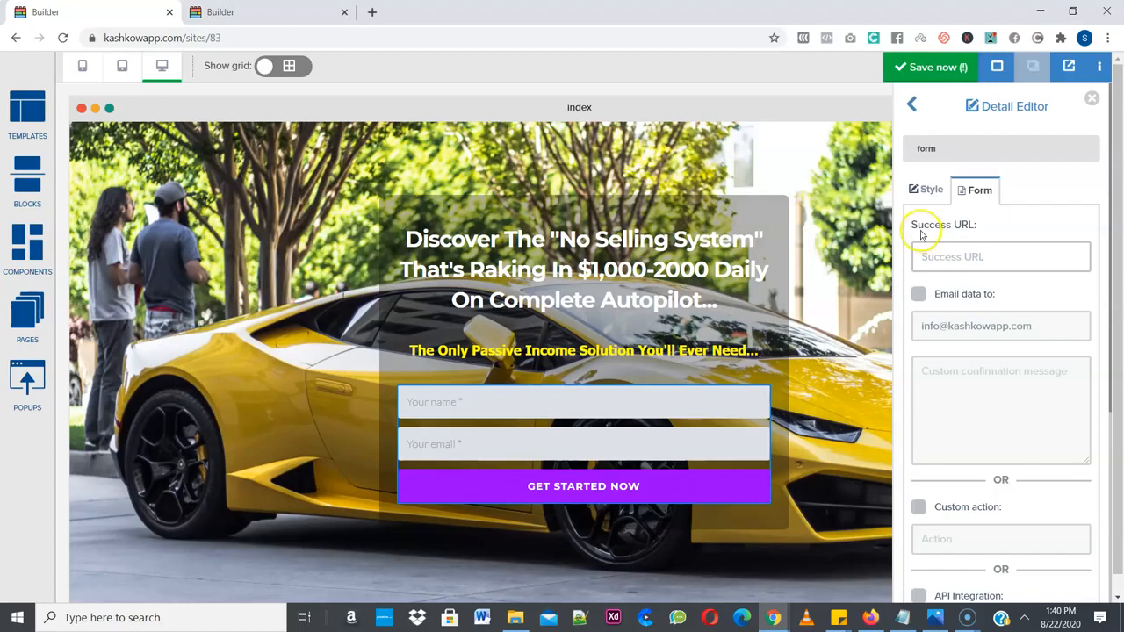
- Browse the Products/Swipes list and open the affiliate offer page for the KashKow Template 2 product, uProfito
left_click(263, 12)
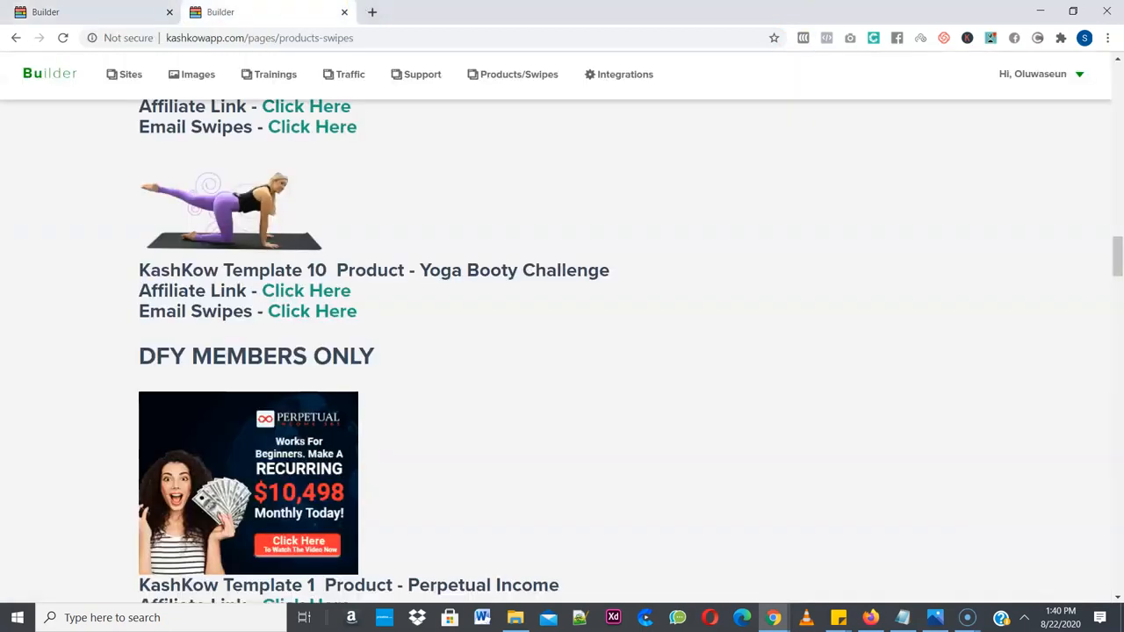
scroll(489, 238, "up", 20)
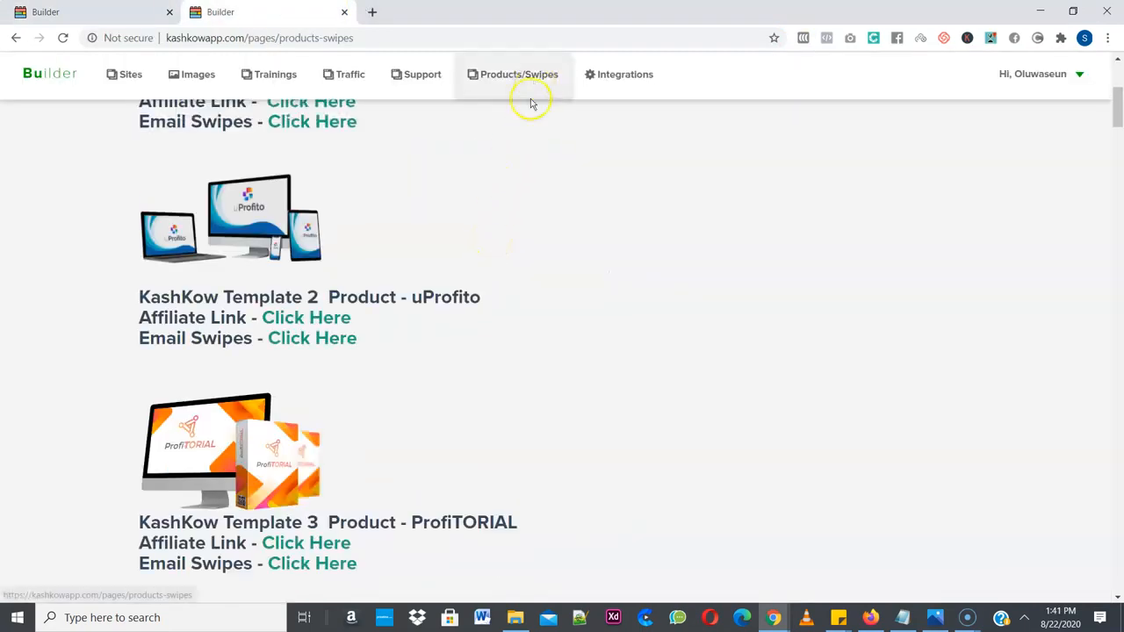
scroll(505, 193, "up", 3)
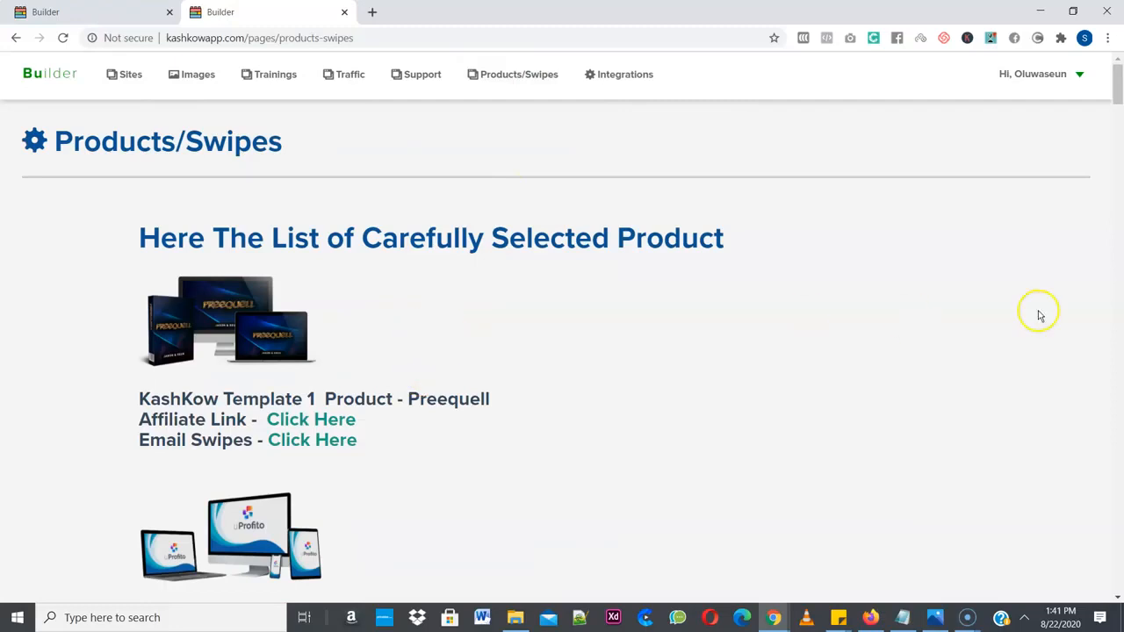
left_click_drag(1118, 95, 1118, 120)
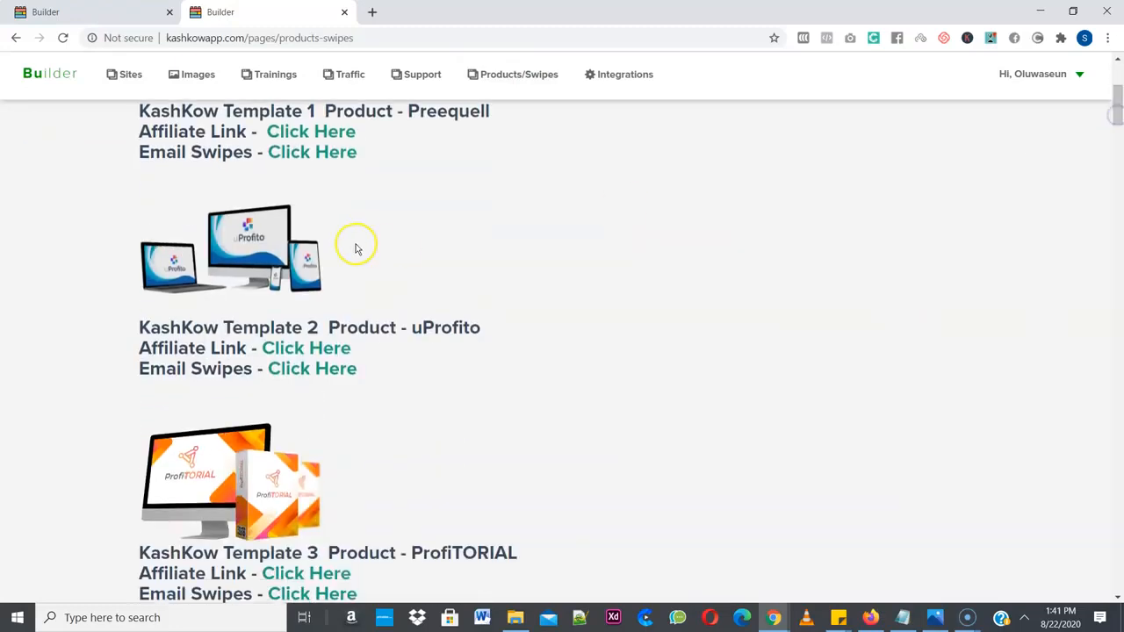
left_click(309, 352)
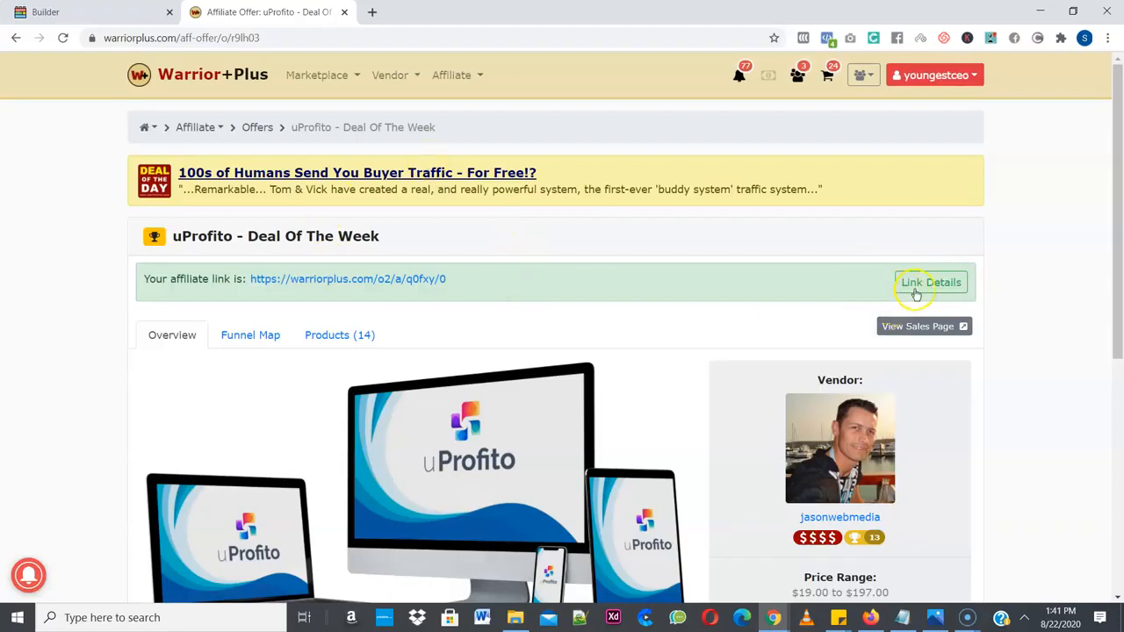
- Copy the uProfito affiliate link from the Warrior+Plus offer page
left_click(915, 290)
left_click_drag(459, 287, 252, 278)
key("ctrl+c")
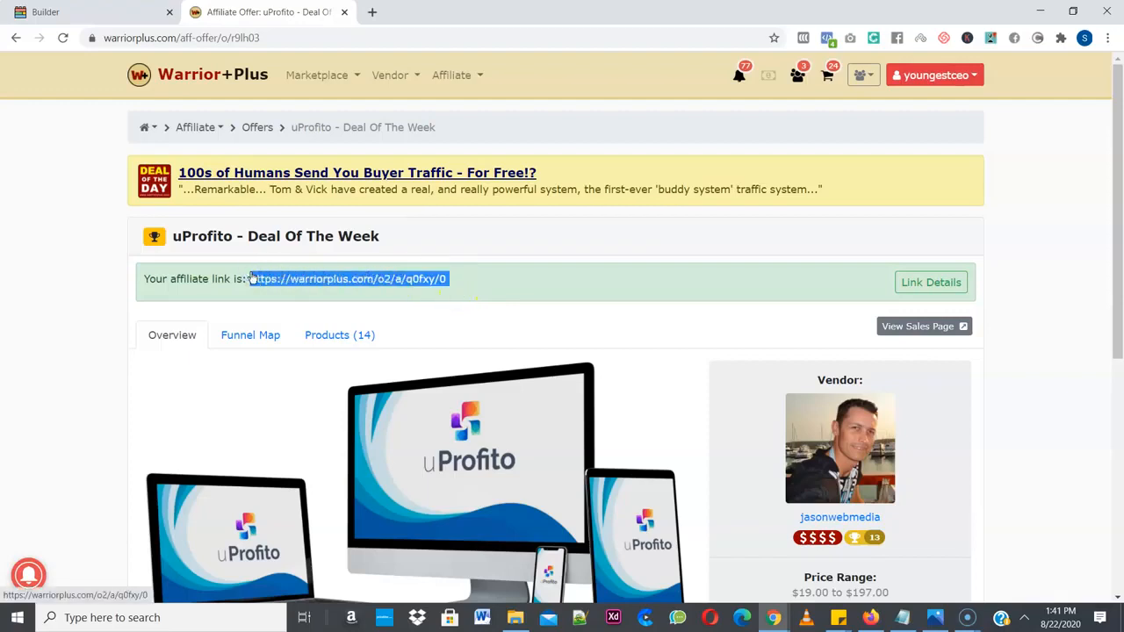
- Return to the page builder and paste the affiliate link as the form's success URL
left_click(114, 12)
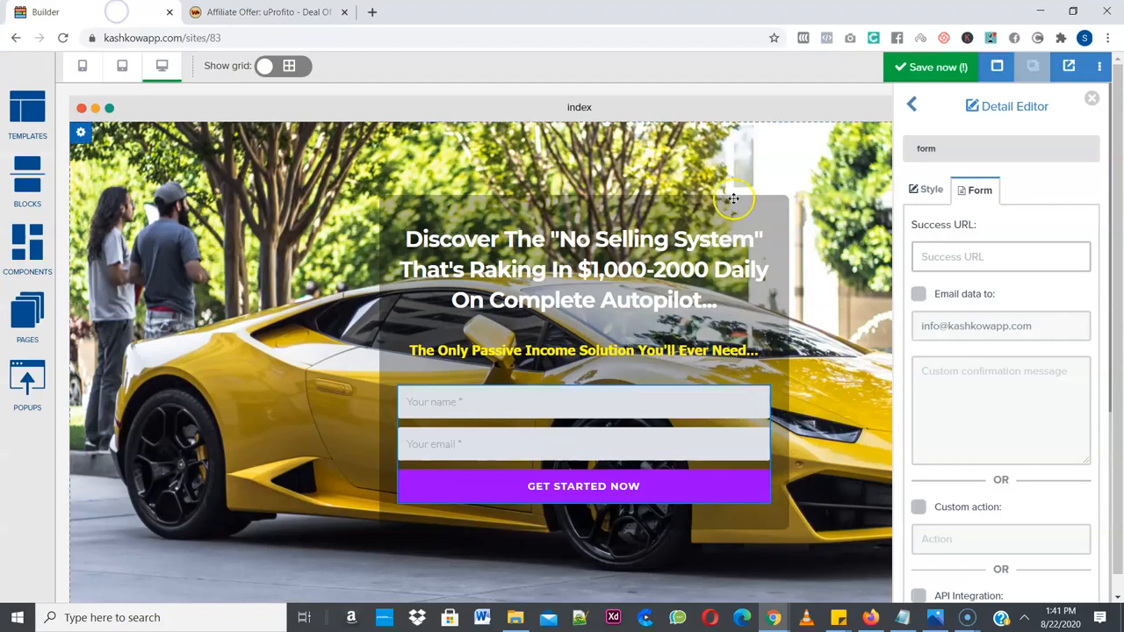
left_click(953, 259)
key("ctrl+v")
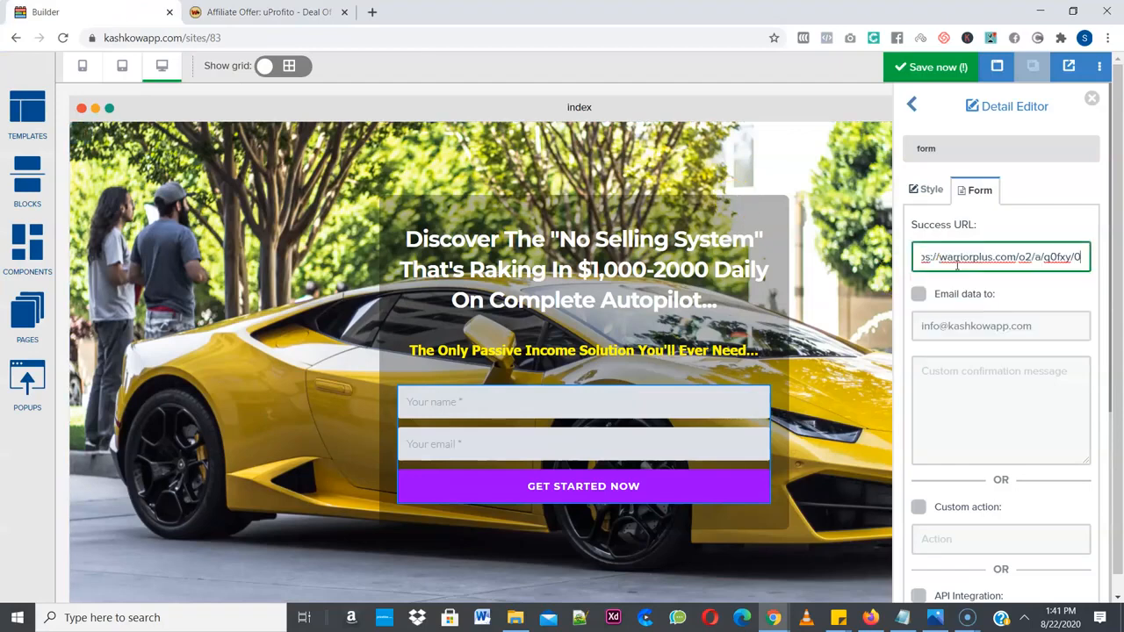
key("Home")
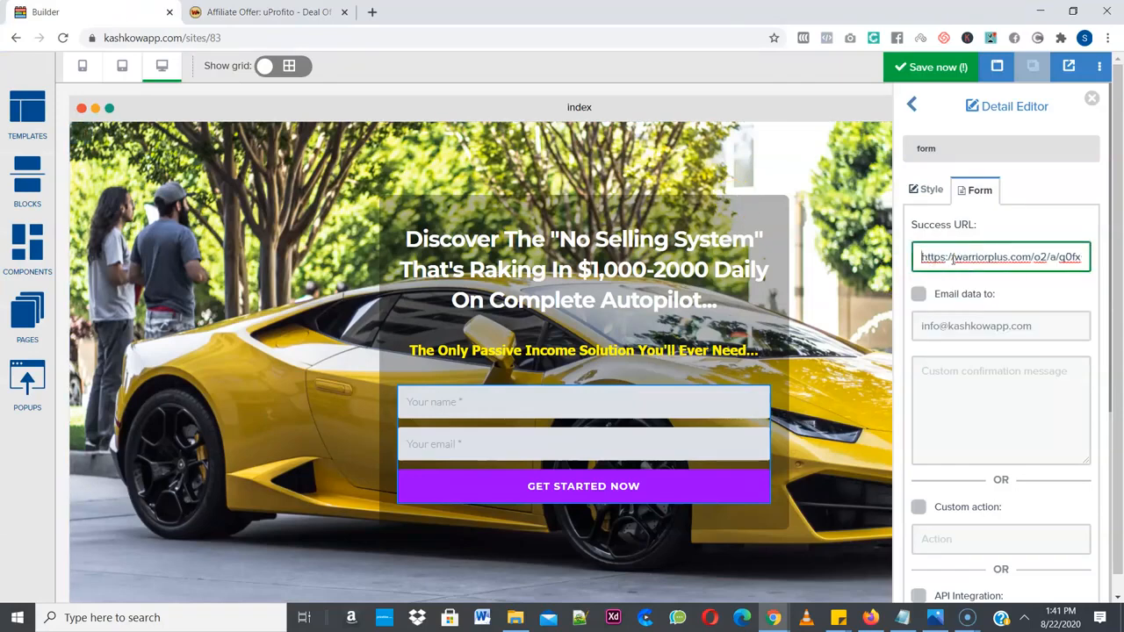
left_click(955, 256)
left_click_drag(956, 256, 911, 257)
key("BackSpace")
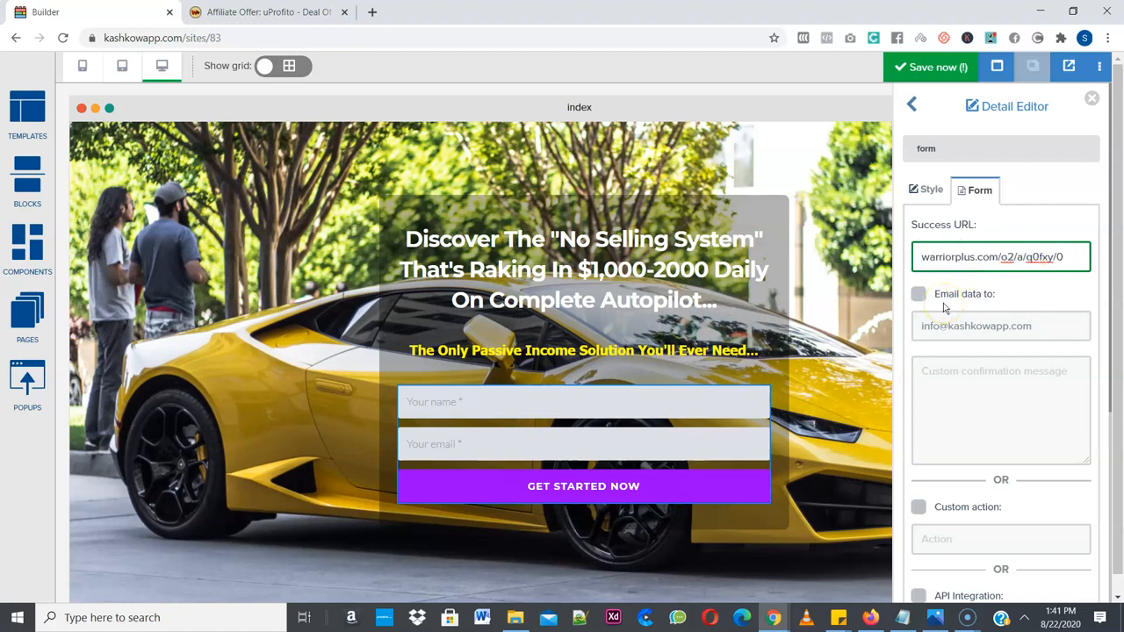
type("www.")
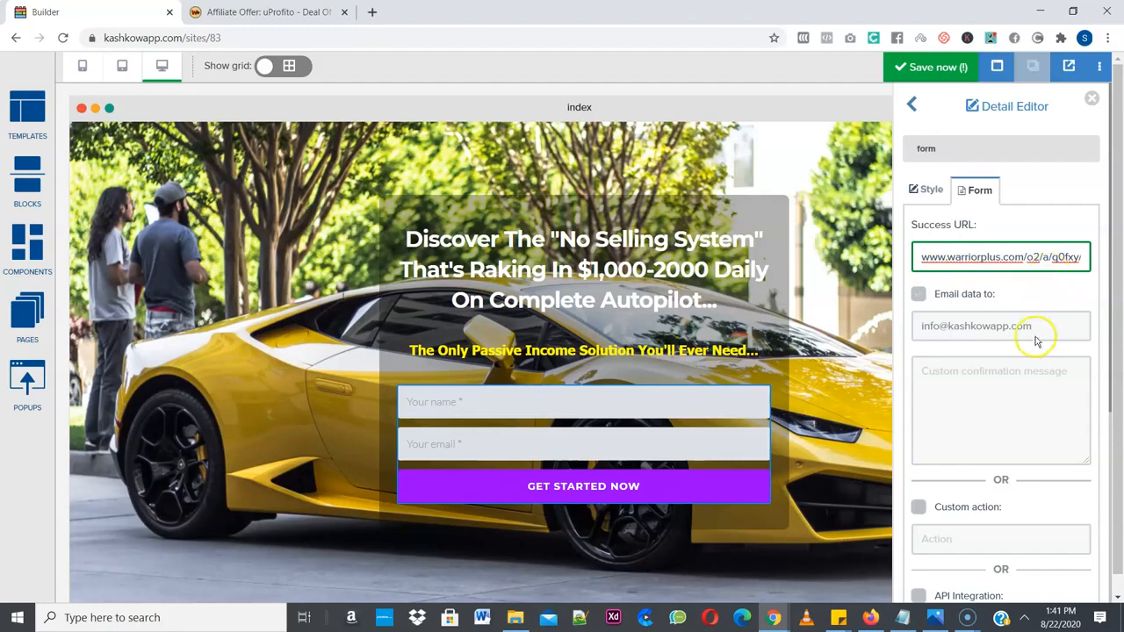
- Try the "Email data to" and "Custom action" options for handling the form's submissions
scroll(1036, 343, "down", 3)
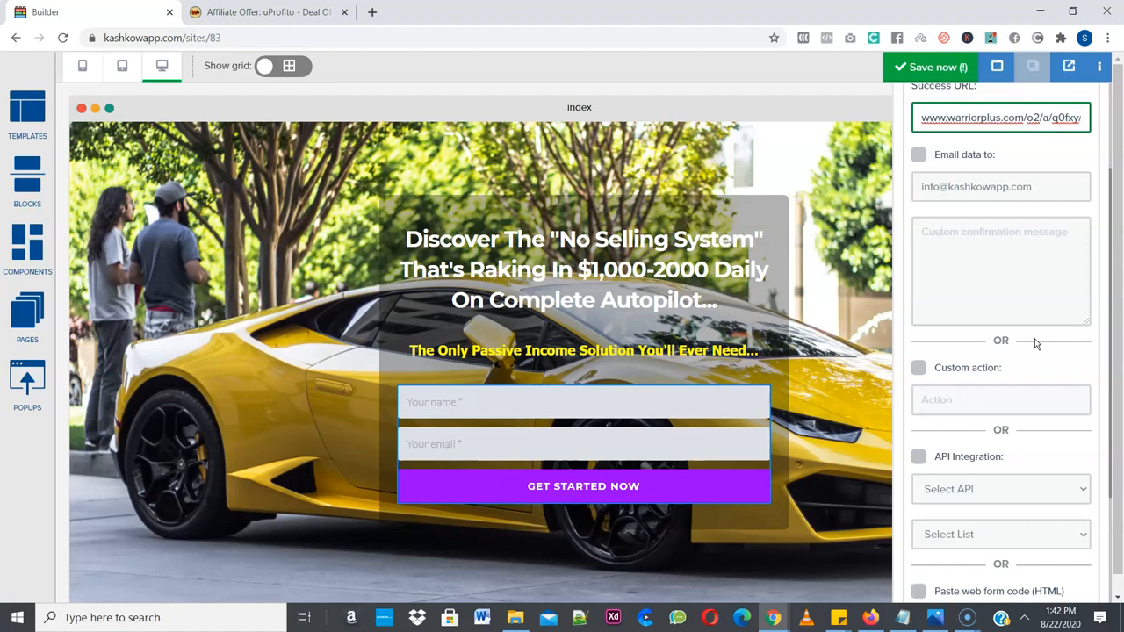
left_click(919, 156)
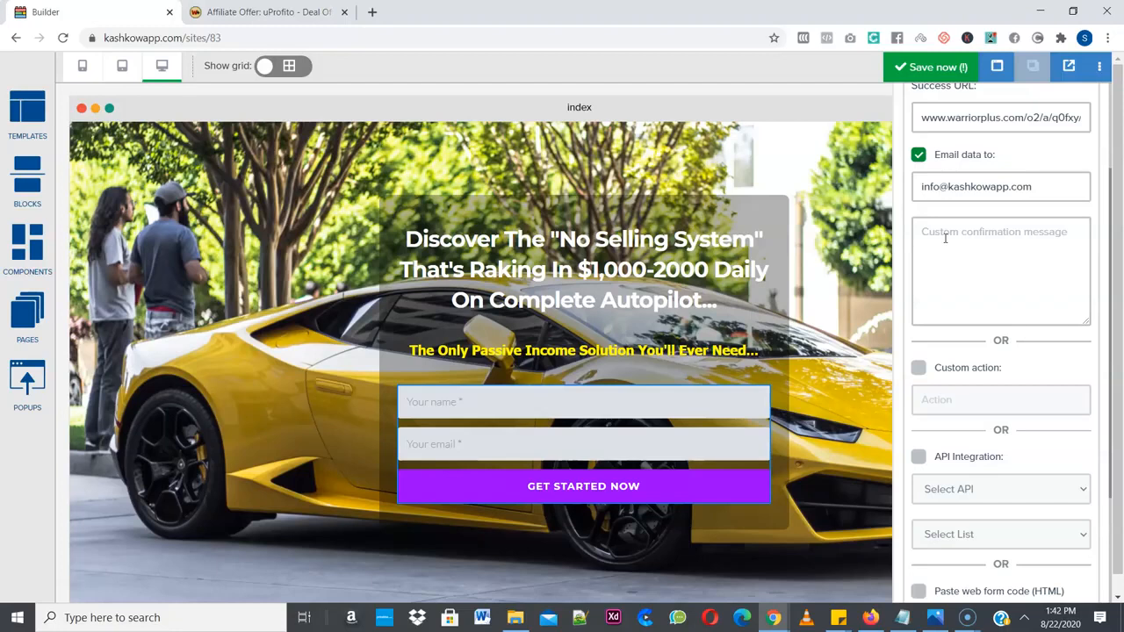
left_click(919, 368)
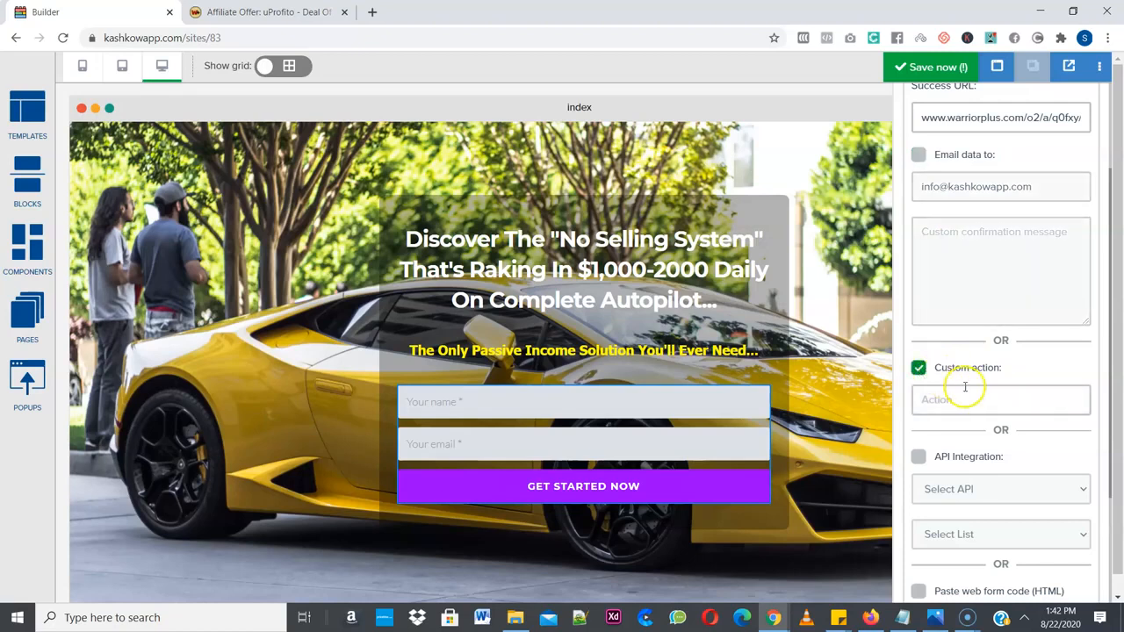
scroll(961, 386, "down", 2)
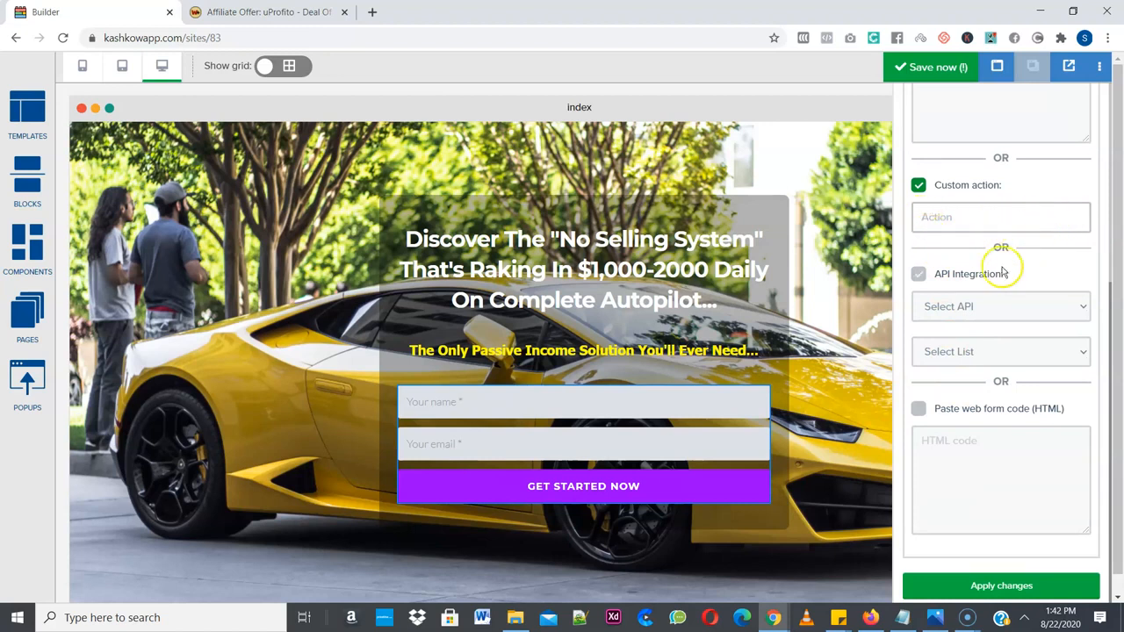
- Enable API Integration for the form with Getresponse and the list afplist, and apply the changes
left_click(917, 275)
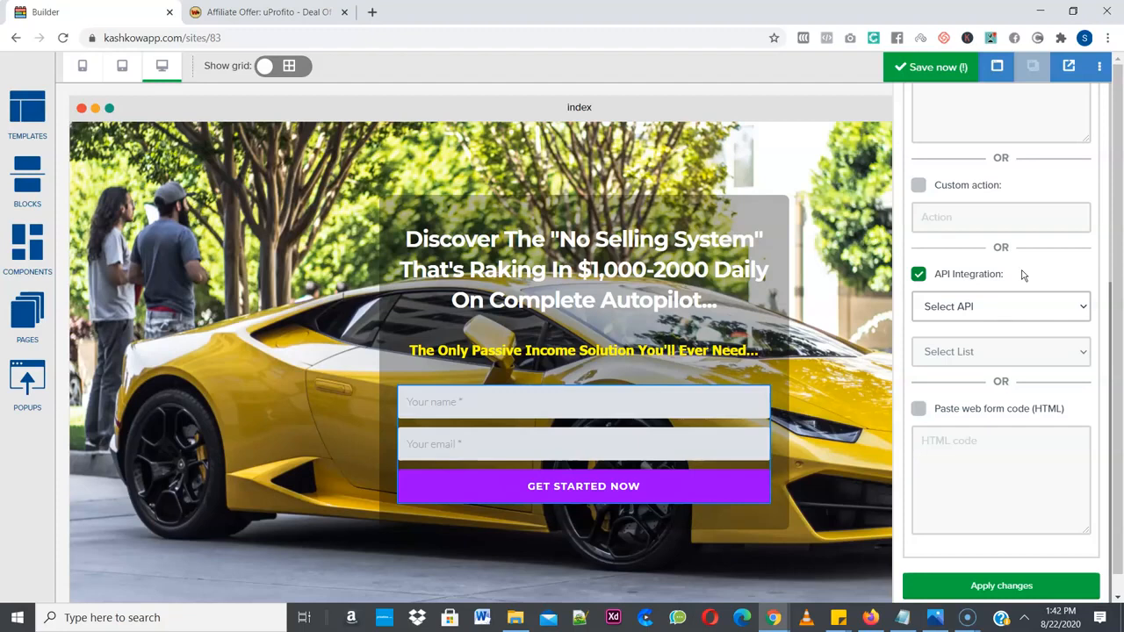
left_click(1020, 303)
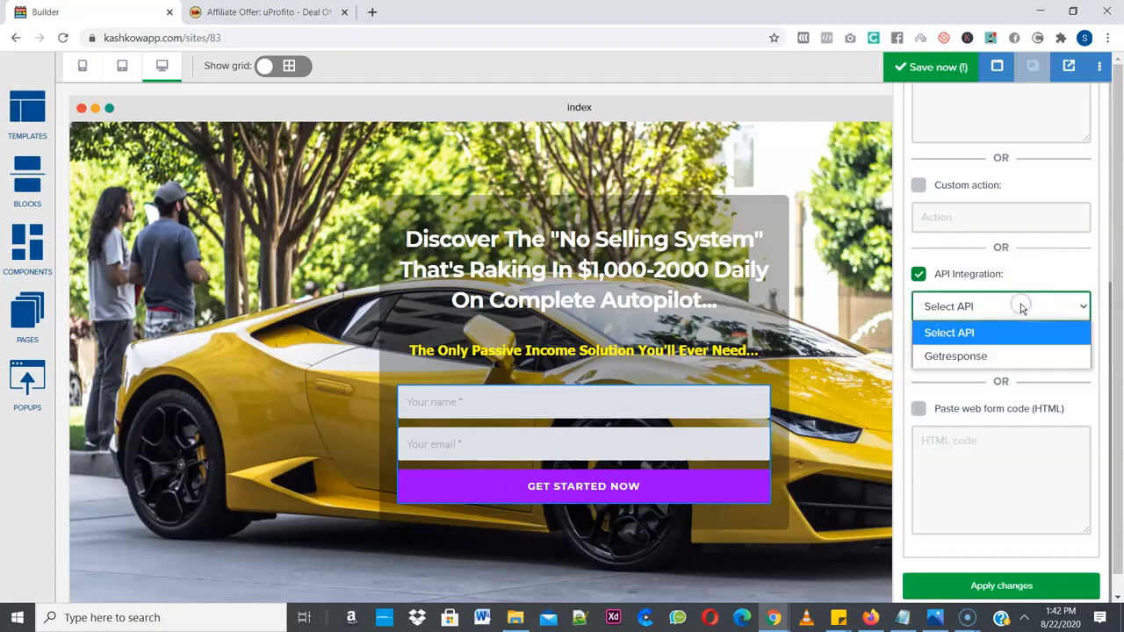
left_click(1018, 357)
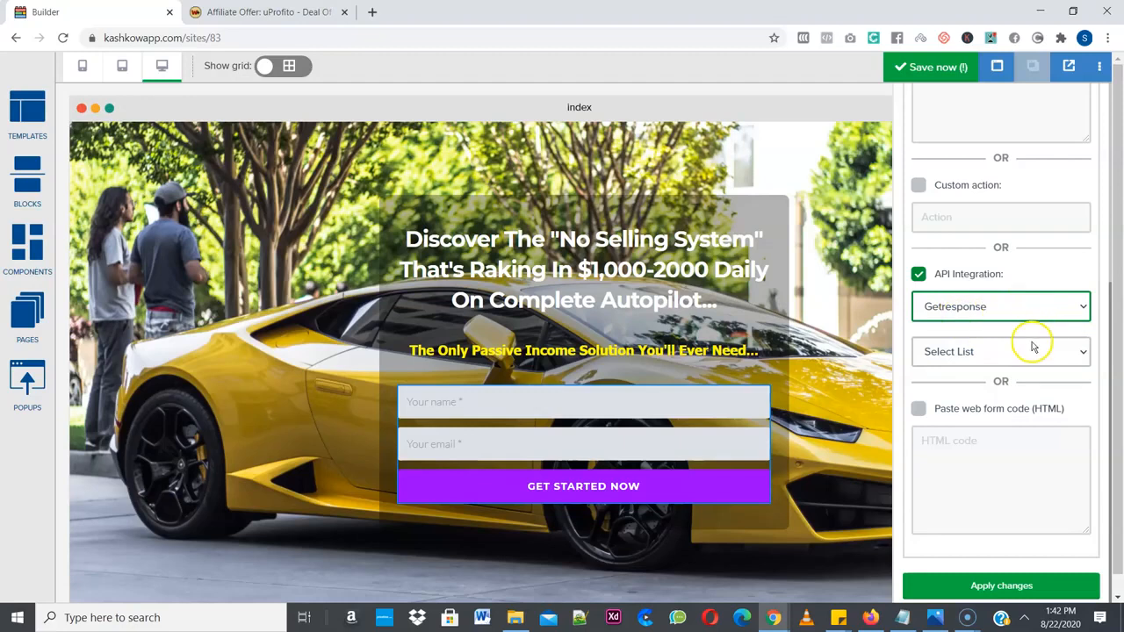
left_click(1025, 353)
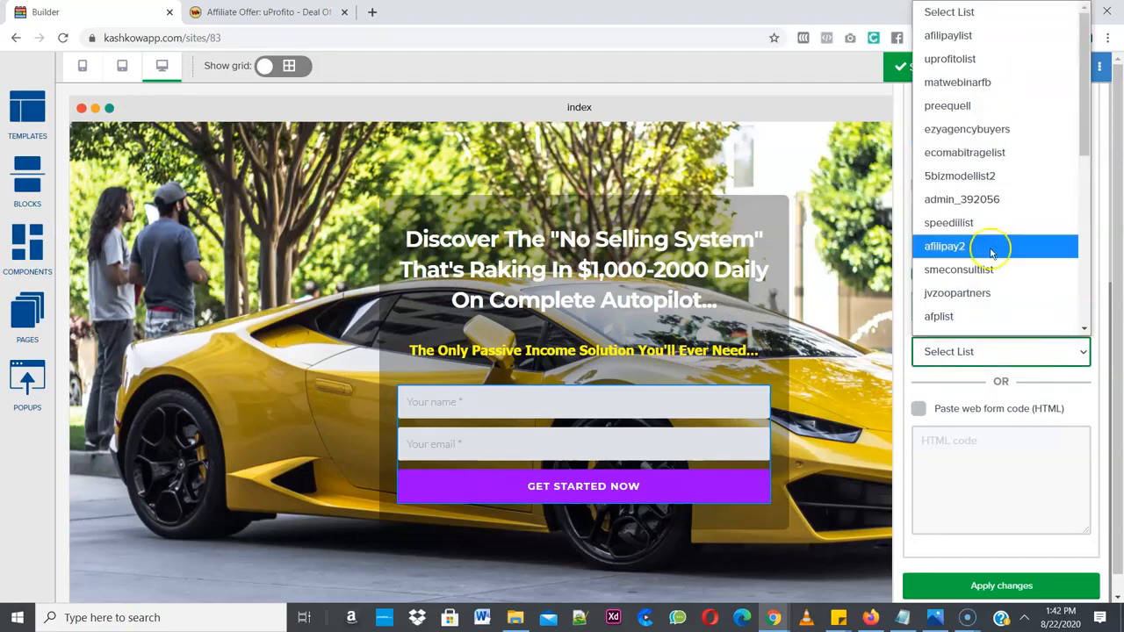
left_click(990, 316)
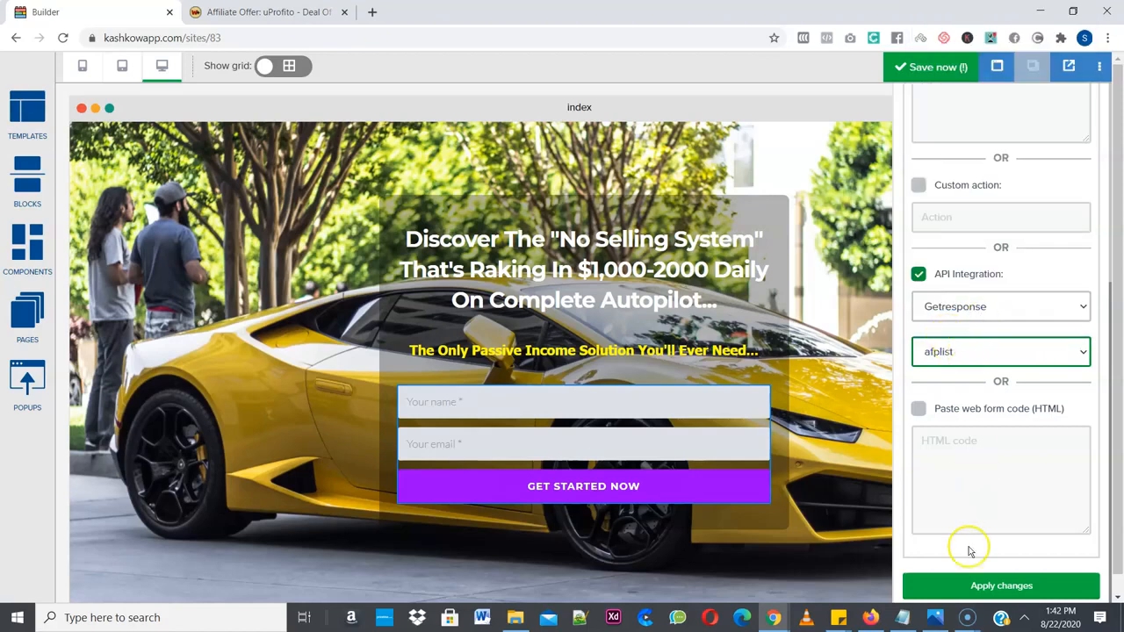
left_click(966, 587)
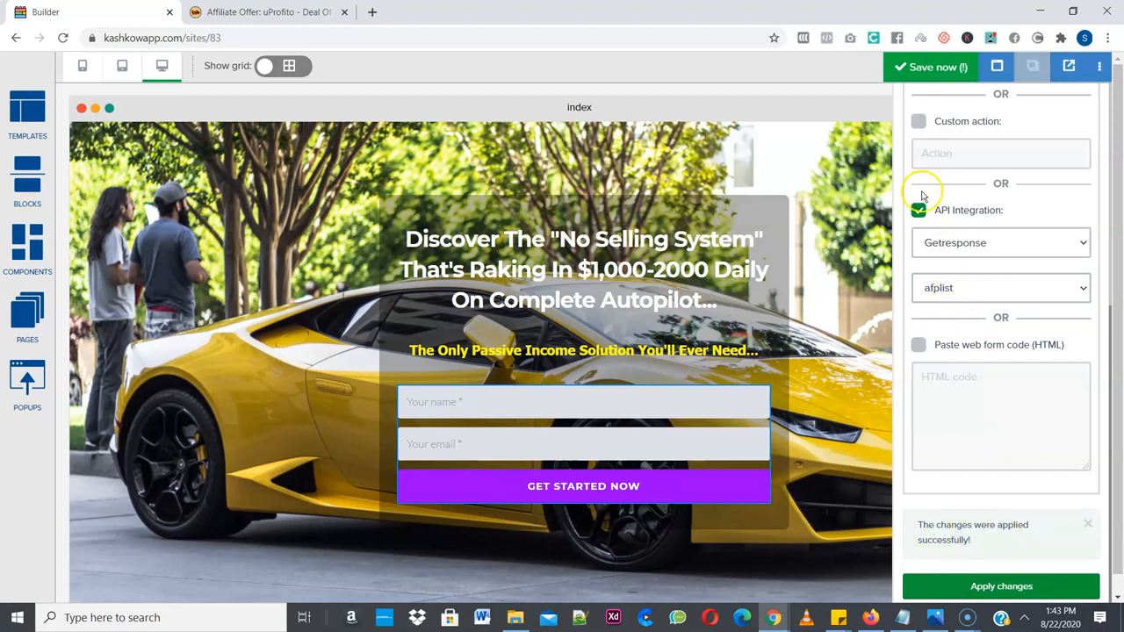
- Try the "Paste web form code (HTML)" option without entering code, switch back to API Integration and apply the changes
left_click(917, 347)
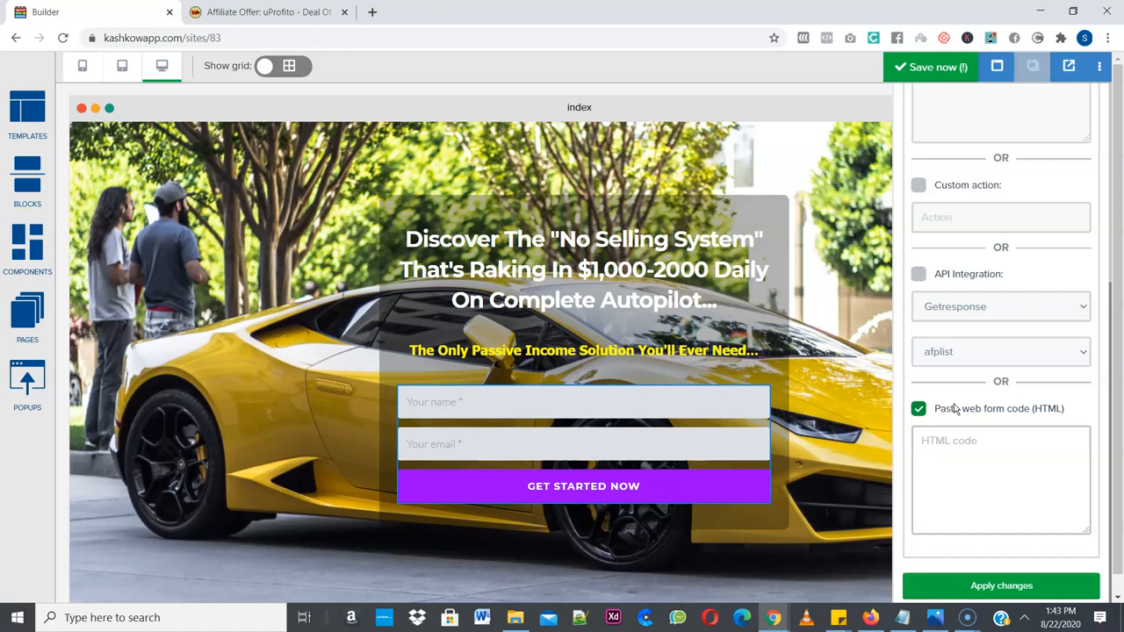
left_click(968, 463)
left_click(966, 466)
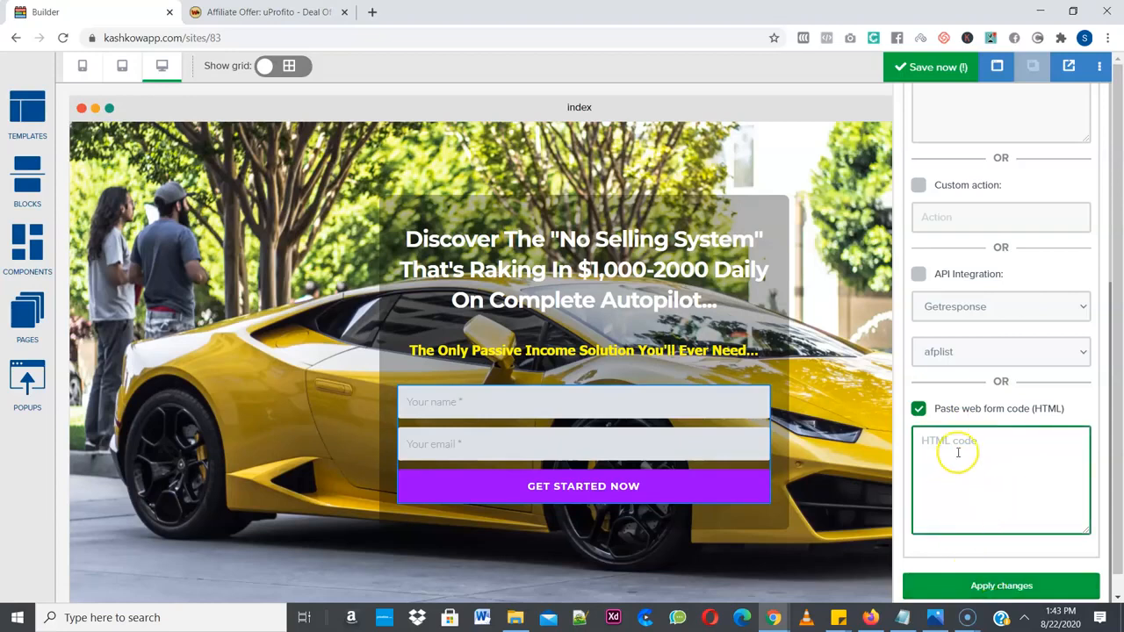
left_click(637, 471)
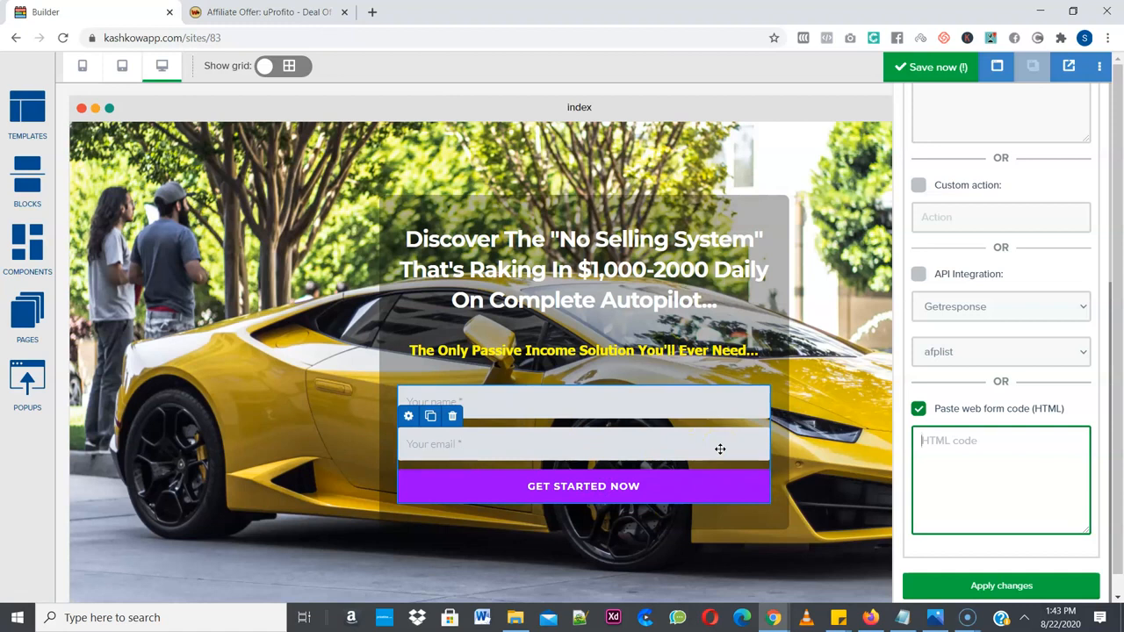
left_click(917, 273)
left_click(936, 583)
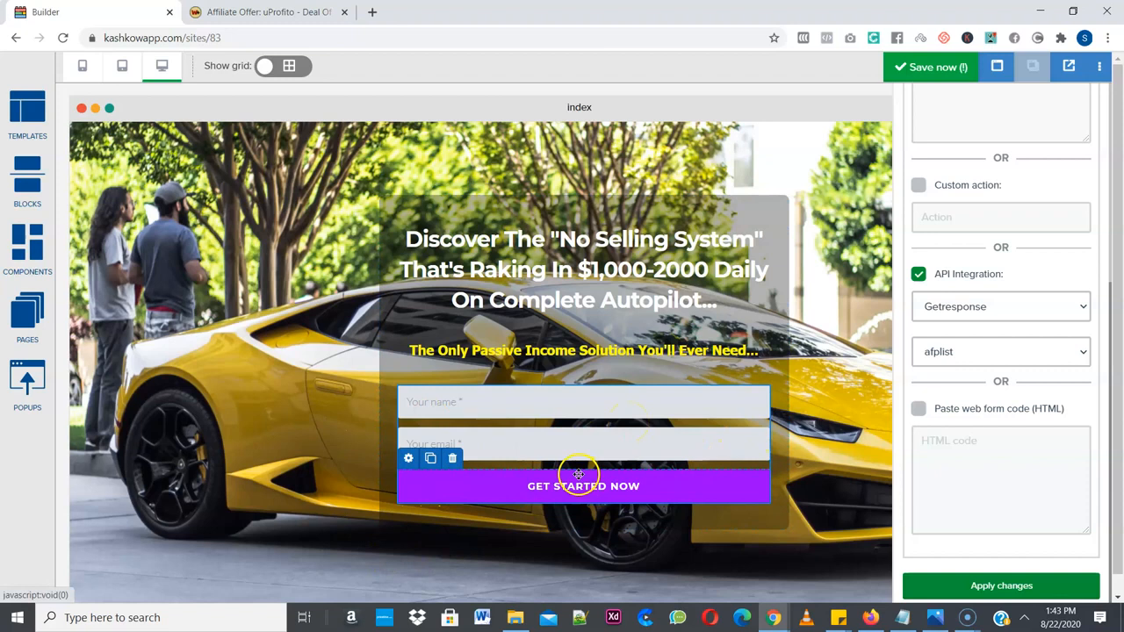
- Review the style and link settings of the GET STARTED NOW button, and close the detail editor without changes
left_click(407, 458)
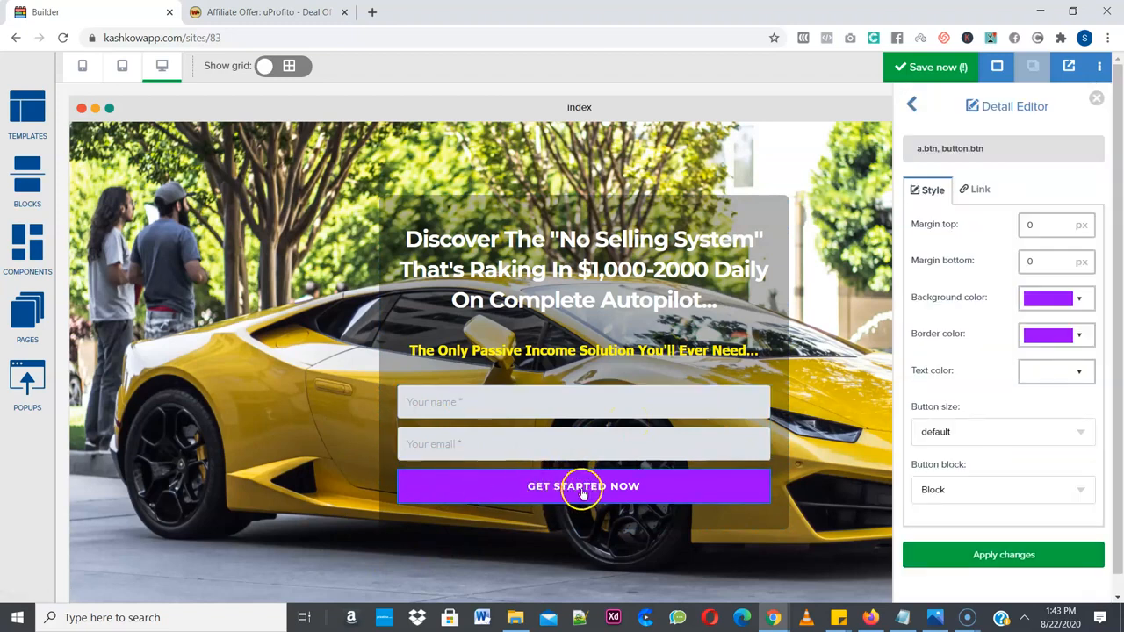
left_click(976, 189)
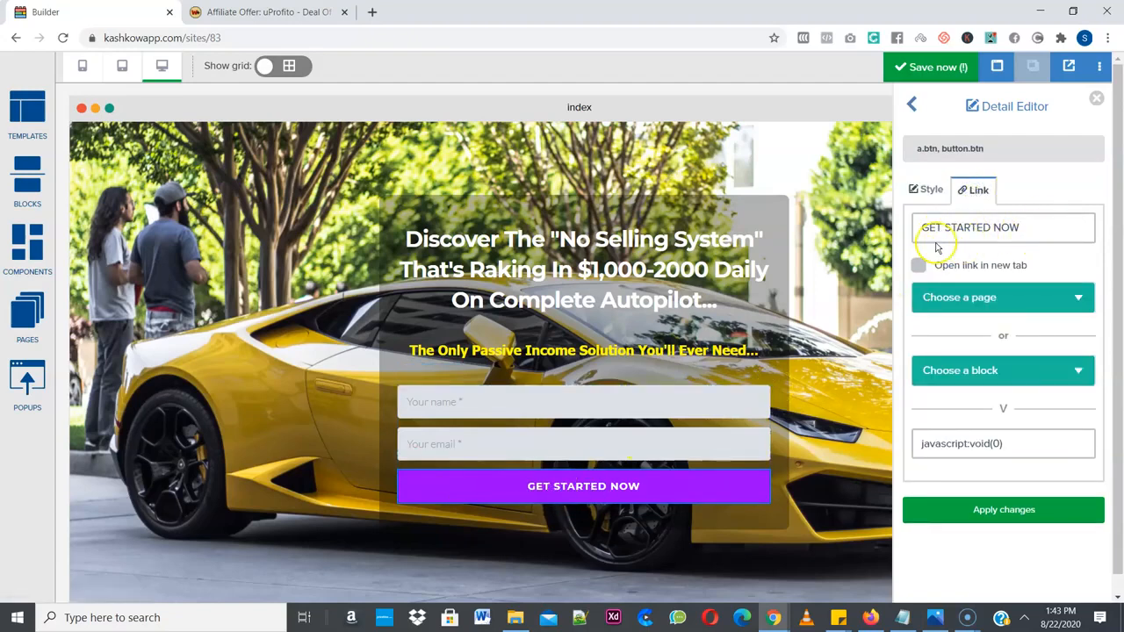
left_click(1097, 99)
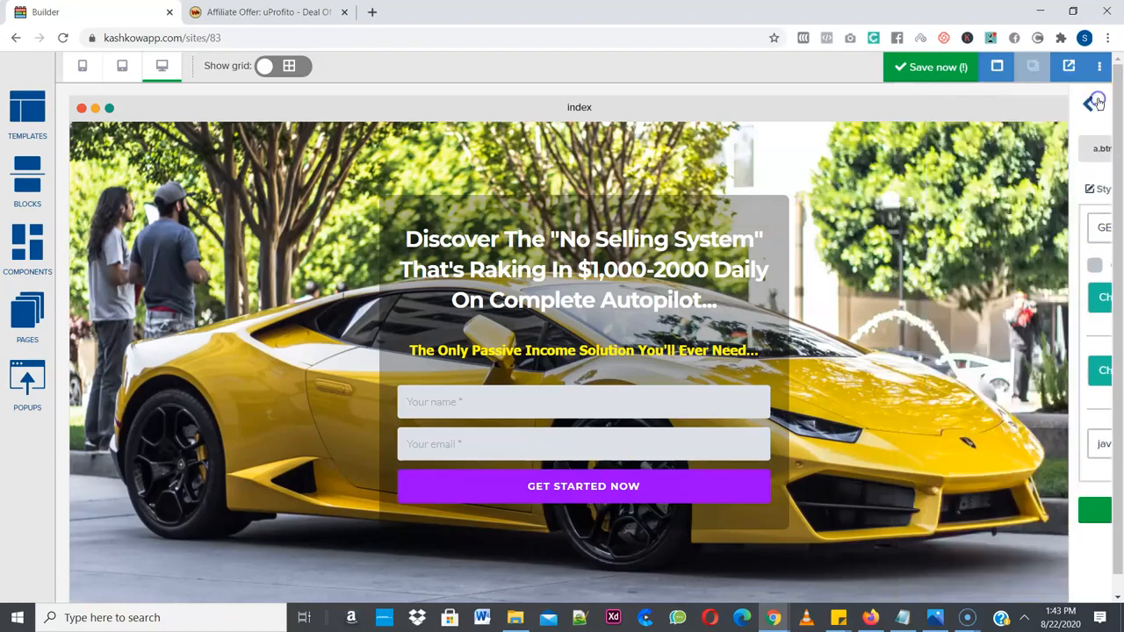
- Save the site and preview the page's latest changes, closing the preview and its dialog
left_click(932, 68)
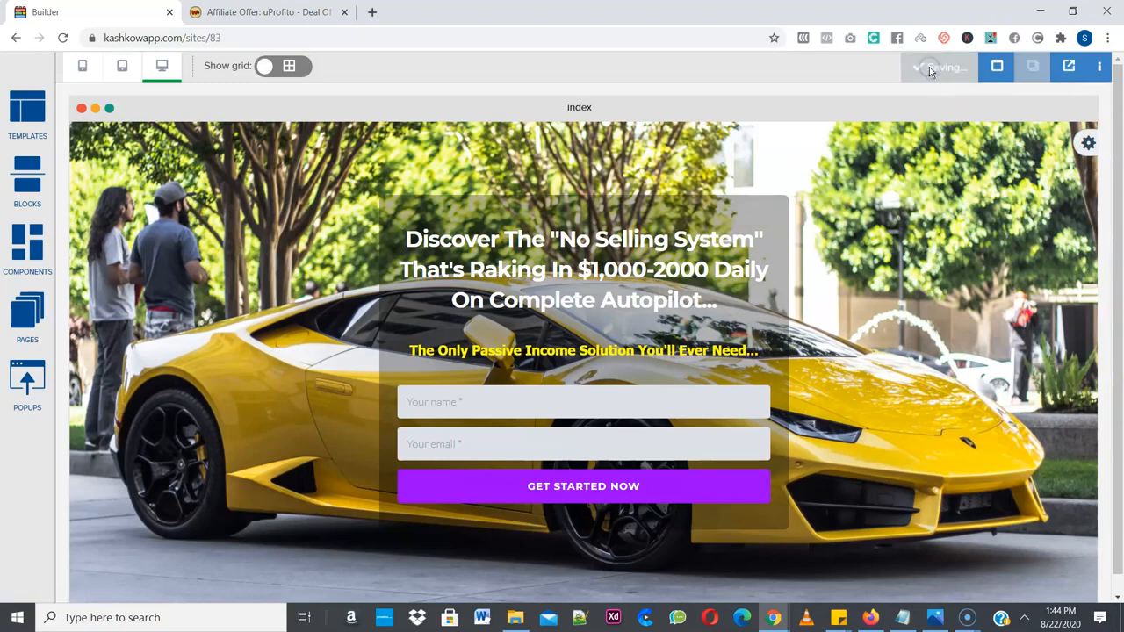
left_click(734, 226)
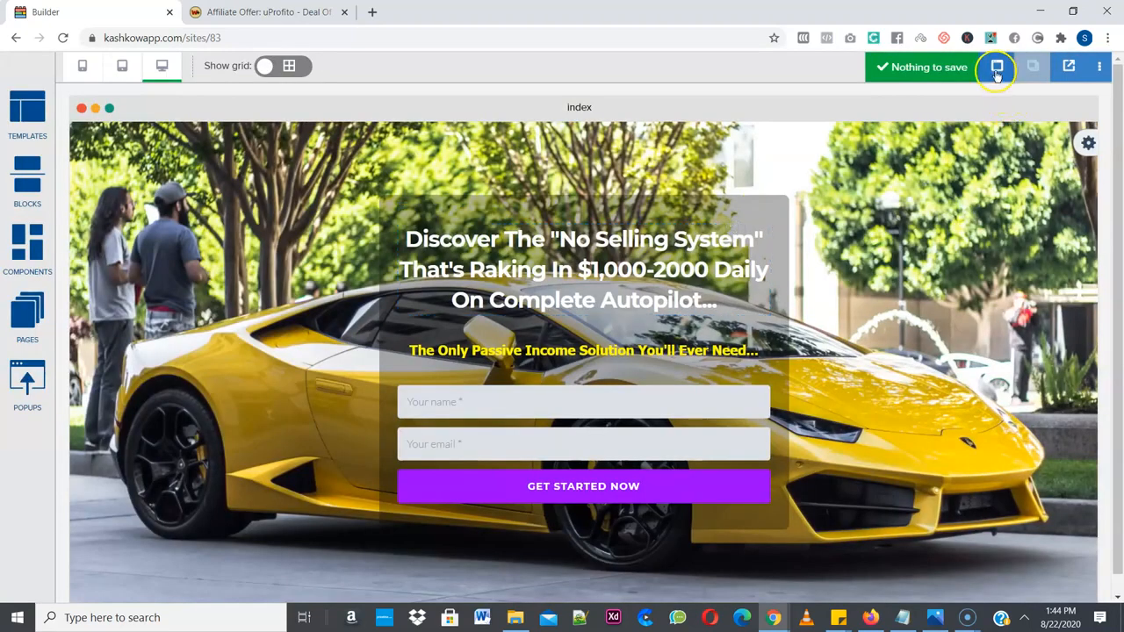
left_click(977, 67)
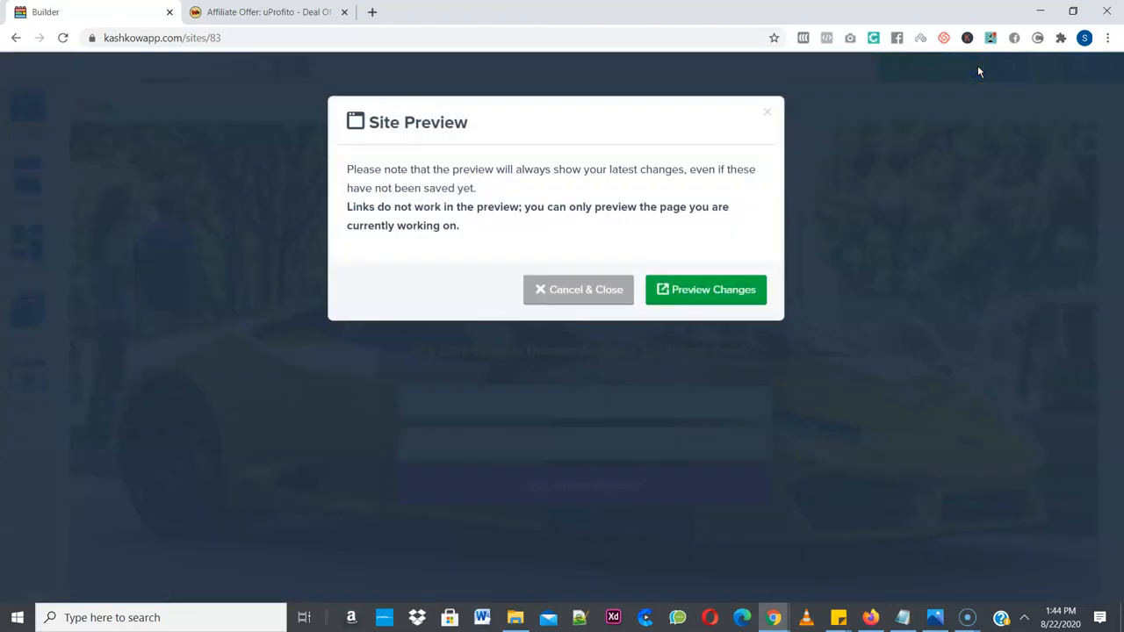
left_click(742, 300)
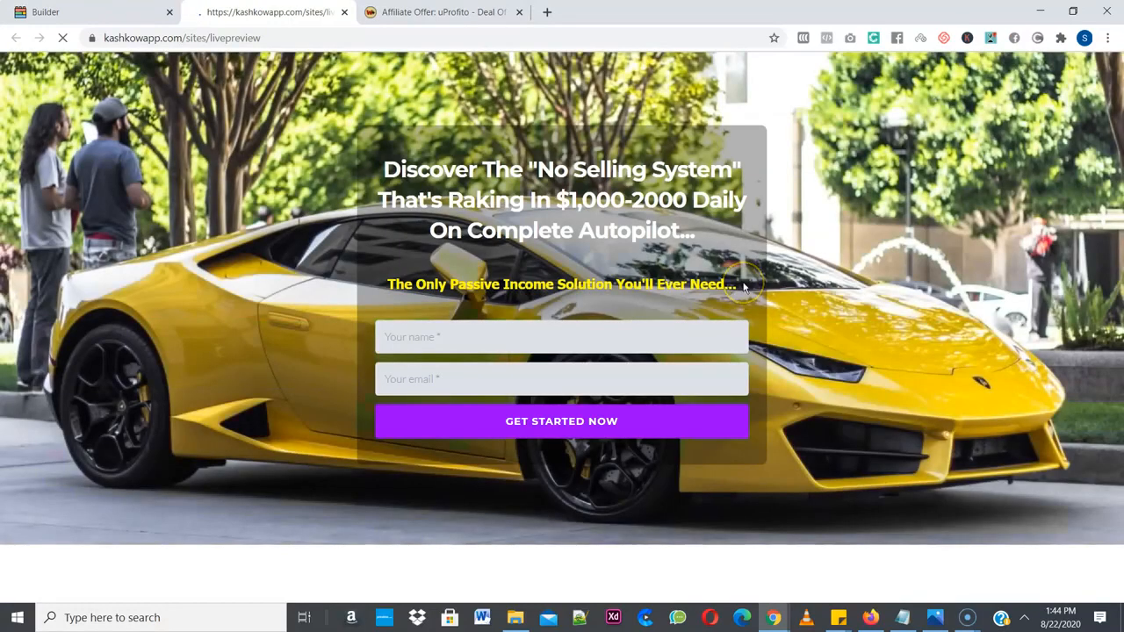
left_click(344, 12)
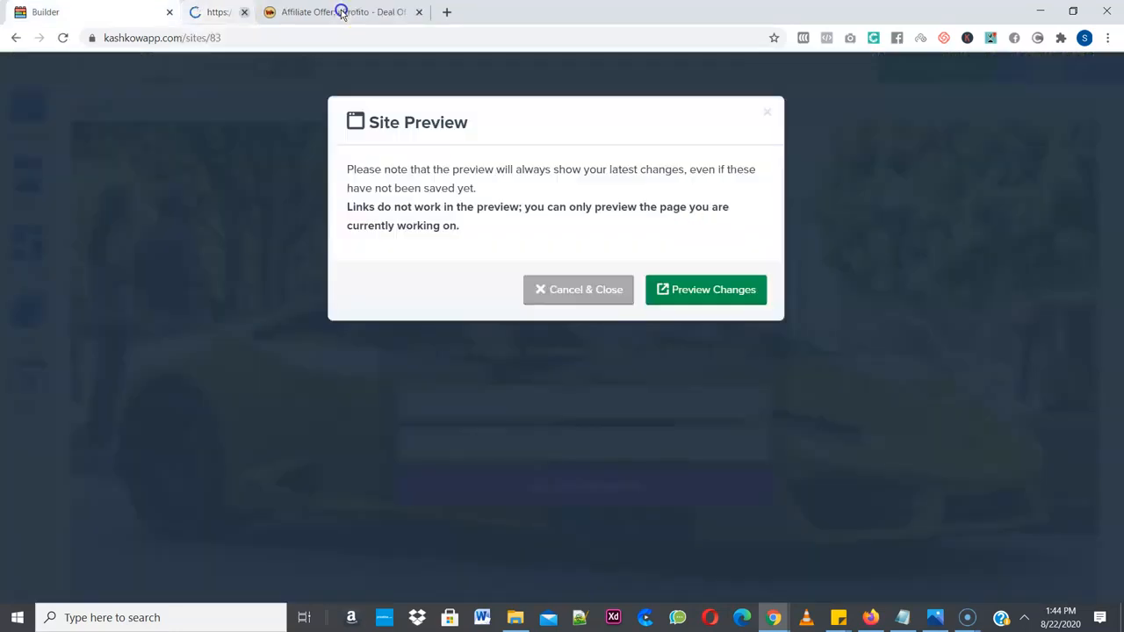
left_click(578, 290)
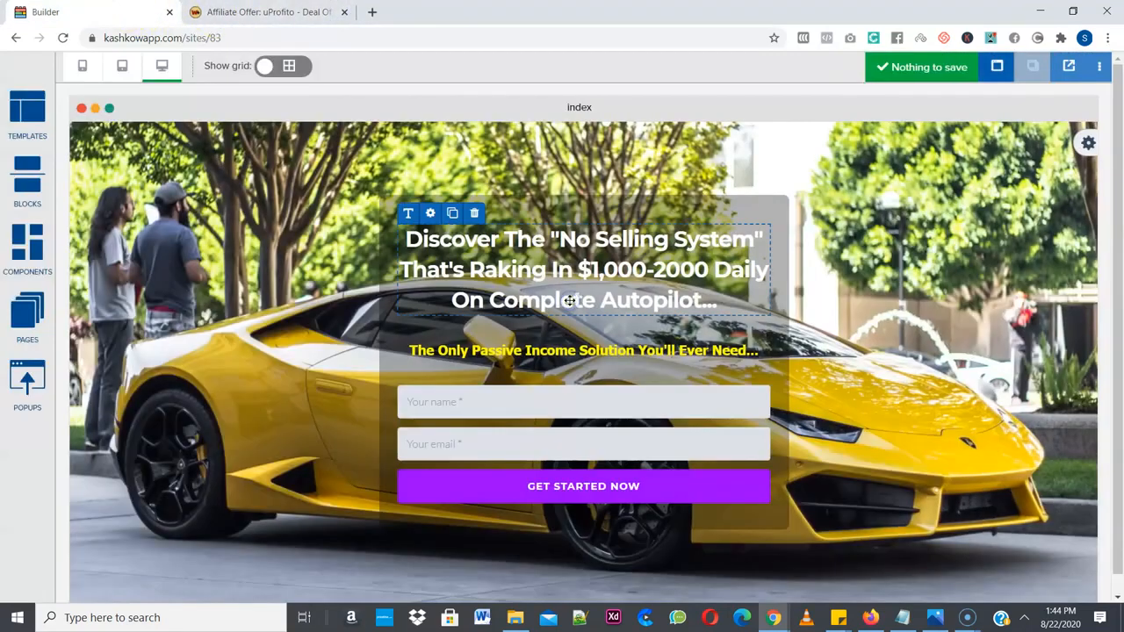
- Open the Site Settings and set the site name to uprofitmax
left_click(1098, 67)
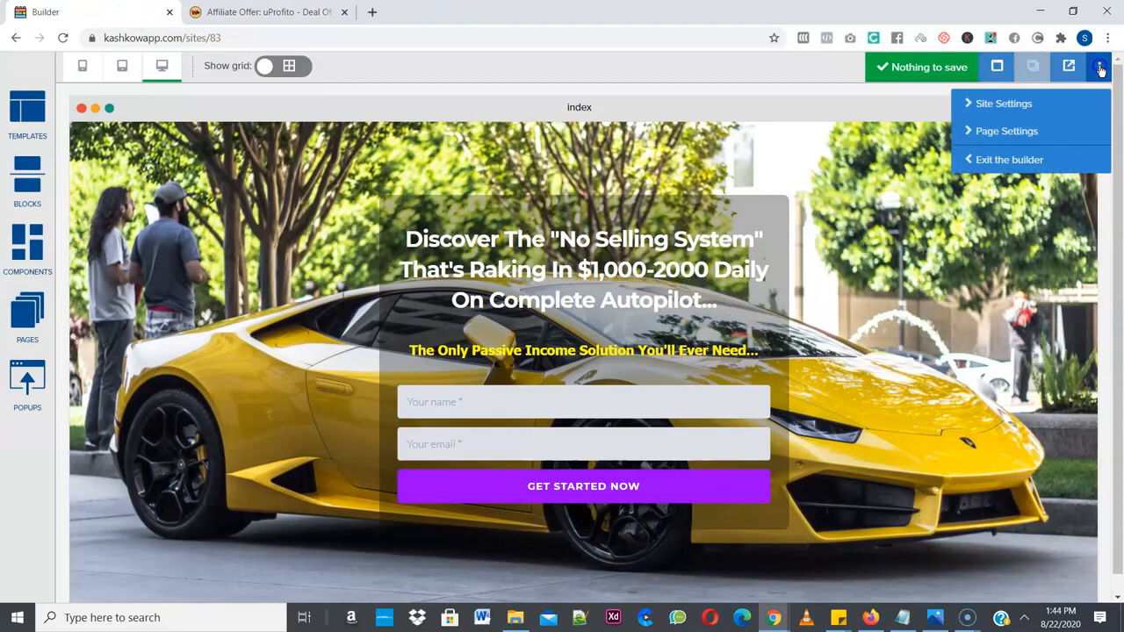
left_click(1034, 105)
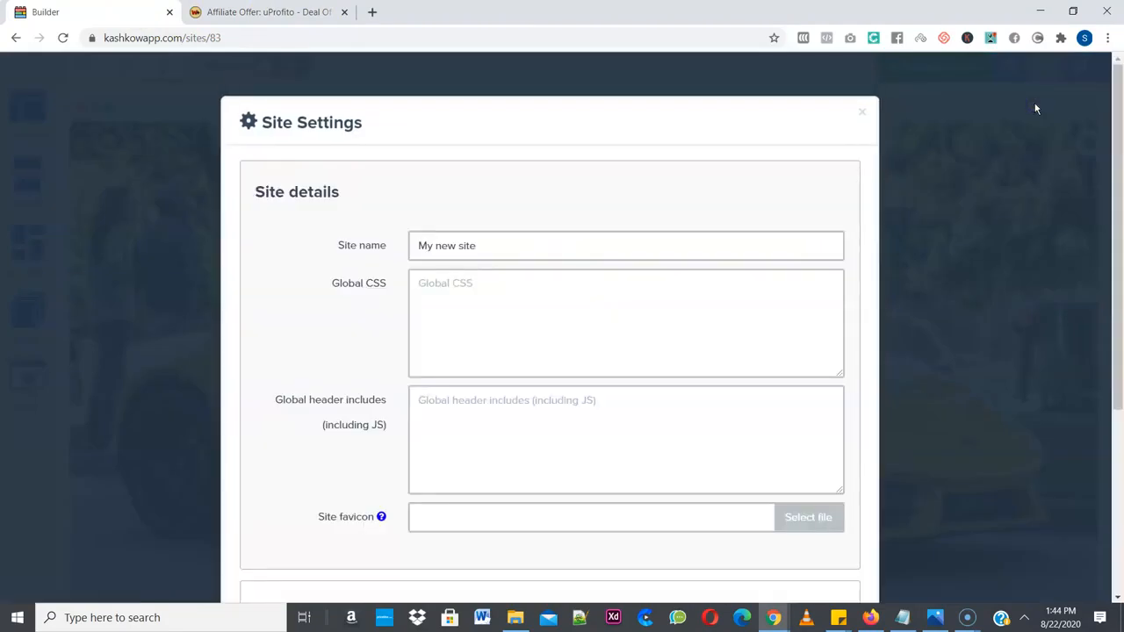
left_click_drag(479, 248, 369, 246)
key("BackSpace")
type("uprofi")
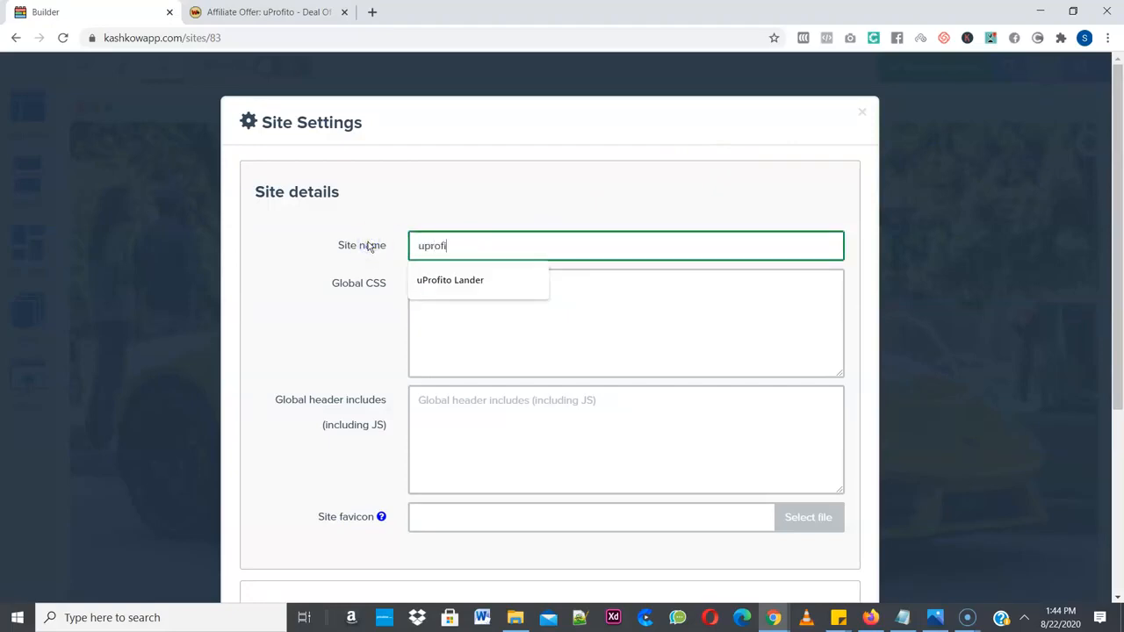
type("tmax")
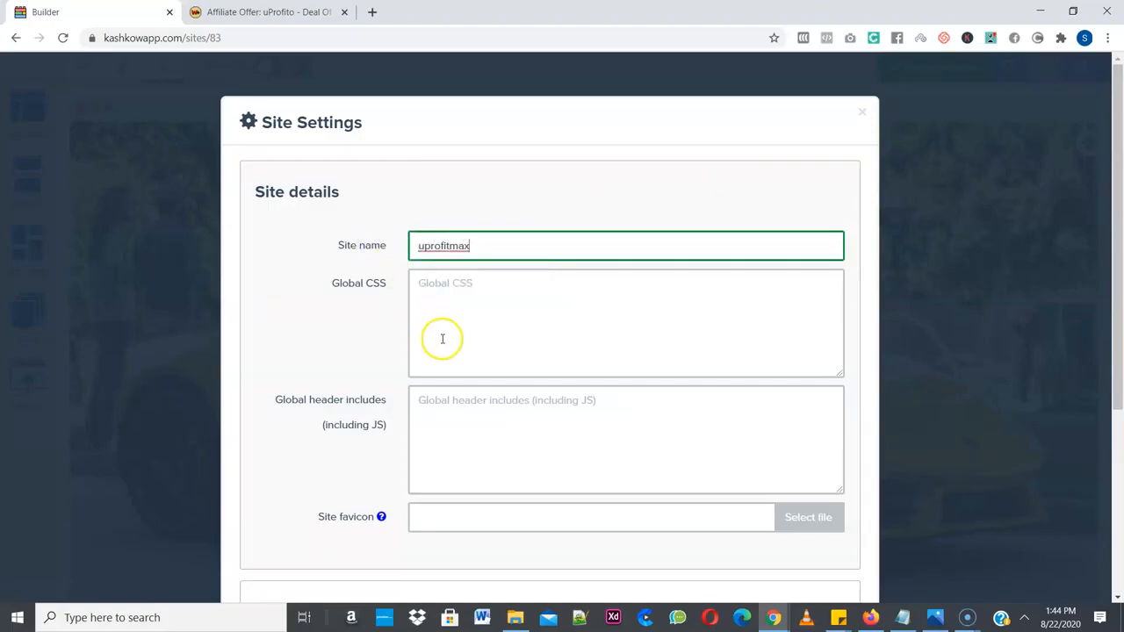
- Try the Custom domain option in the publishing details without entering a domain
scroll(442, 336, "down", 3)
scroll(452, 338, "up", 2)
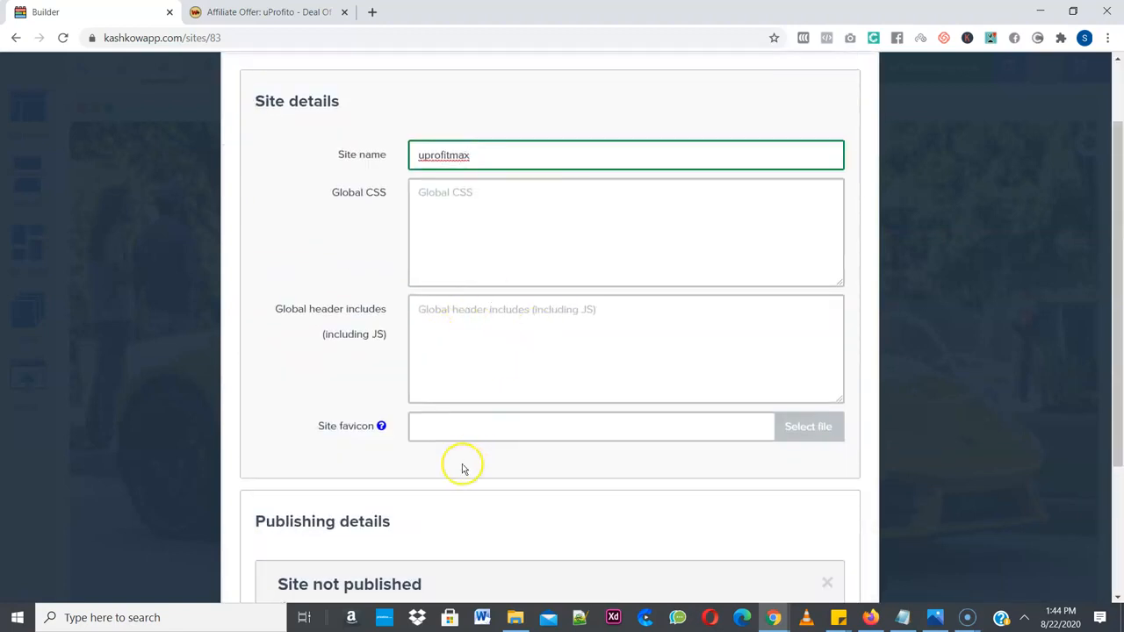
scroll(490, 436, "down", 2)
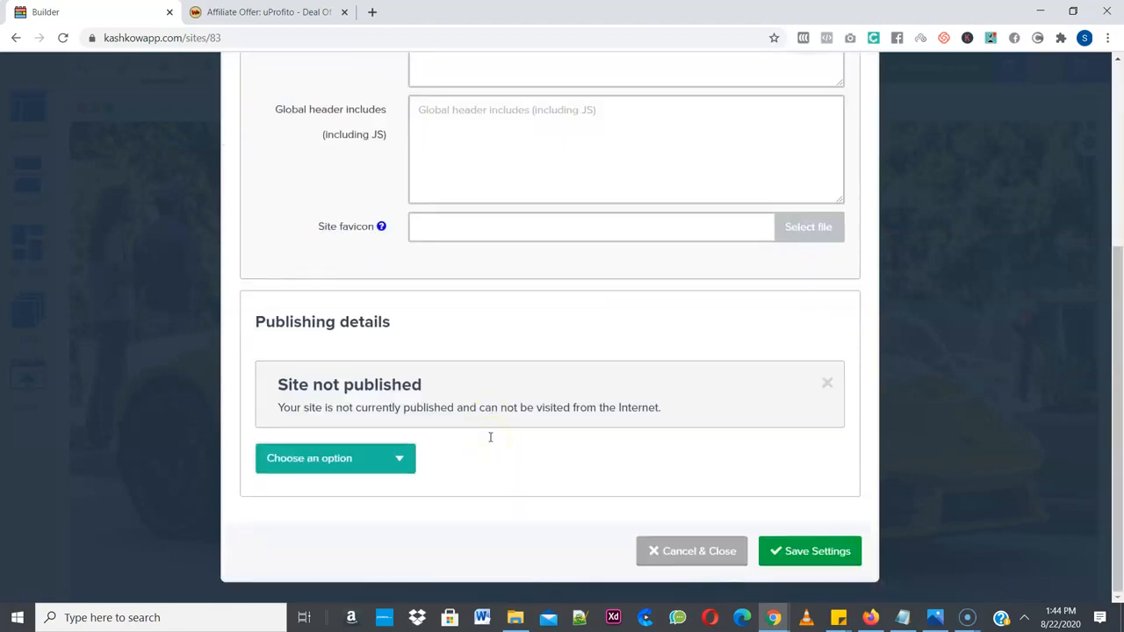
left_click(363, 464)
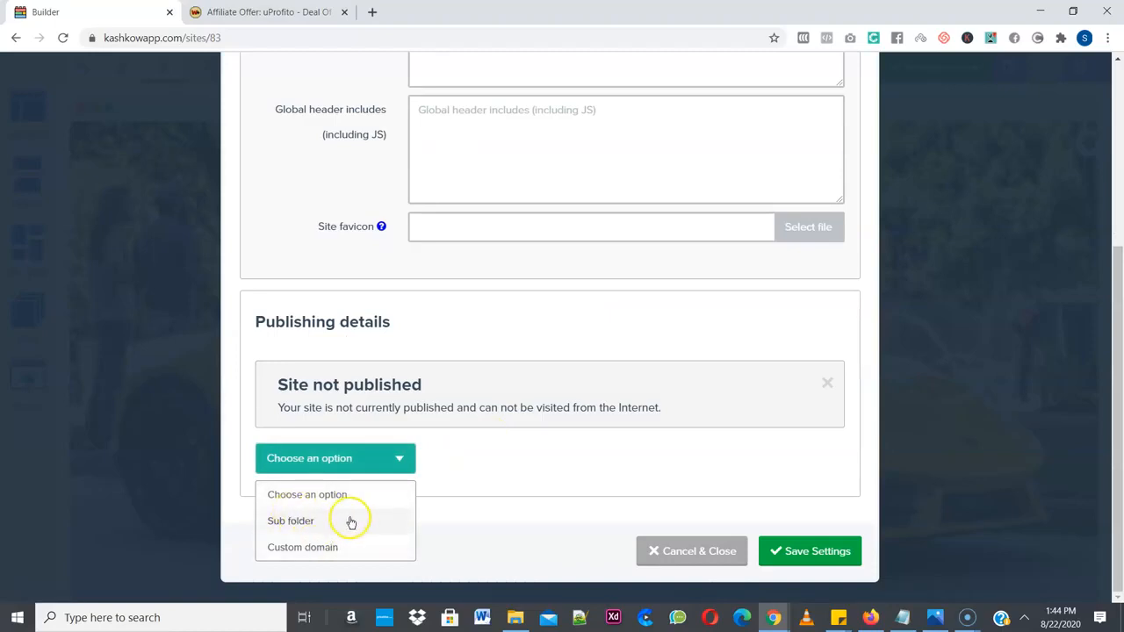
left_click(340, 547)
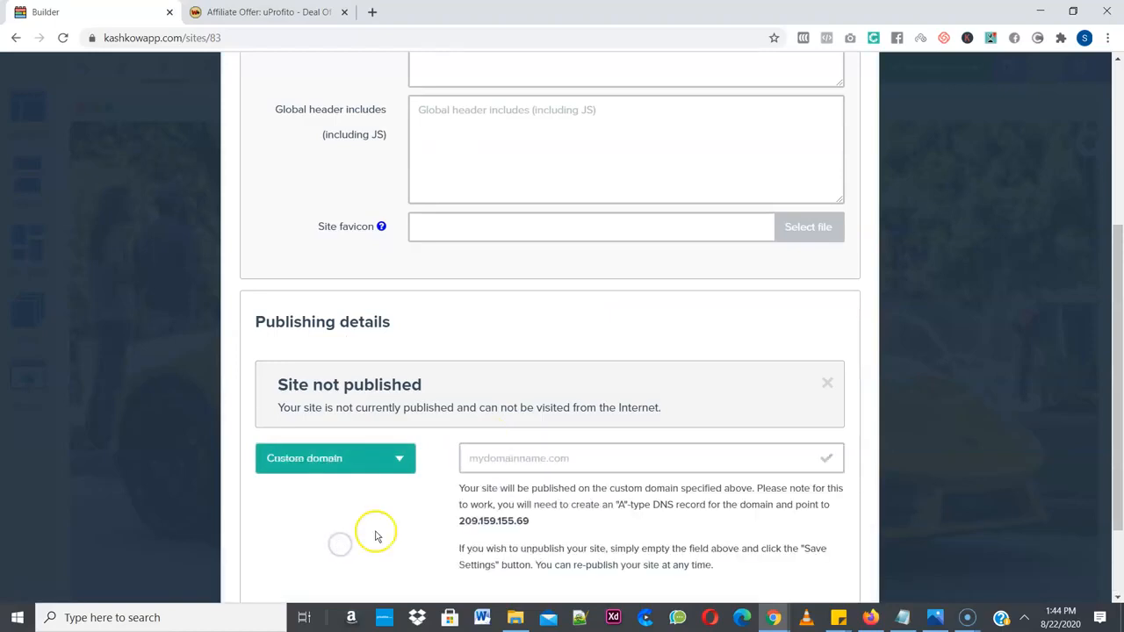
scroll(403, 524, "down", 1)
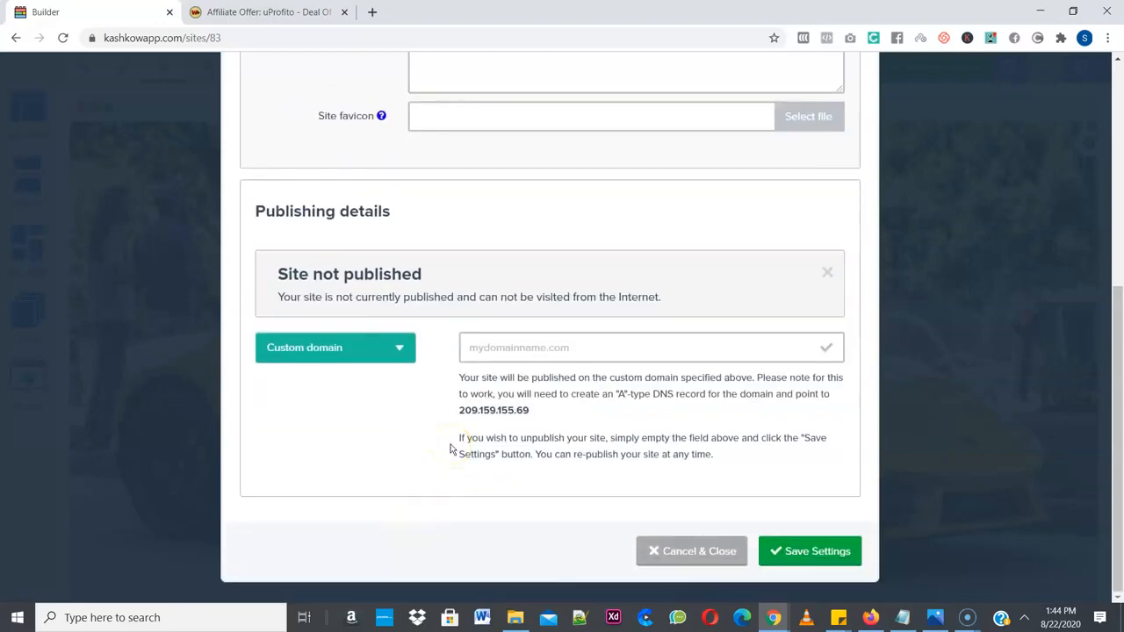
left_click(569, 348)
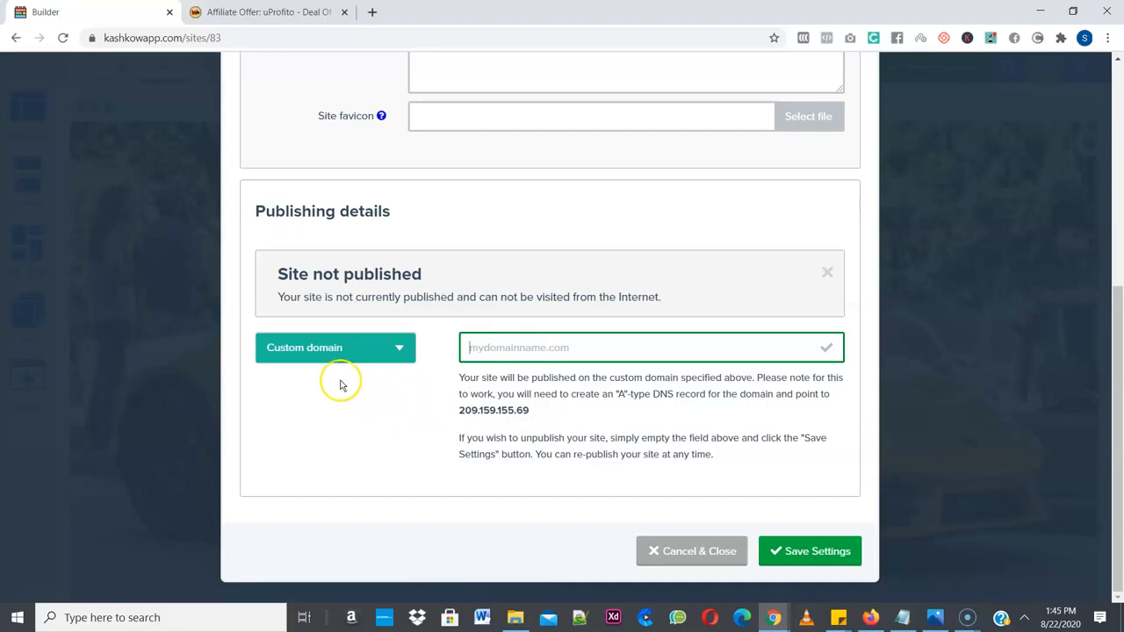
- Publish the site to the sub folder uprofitmax on kashkowapp.com and save the settings
left_click(326, 349)
left_click(317, 412)
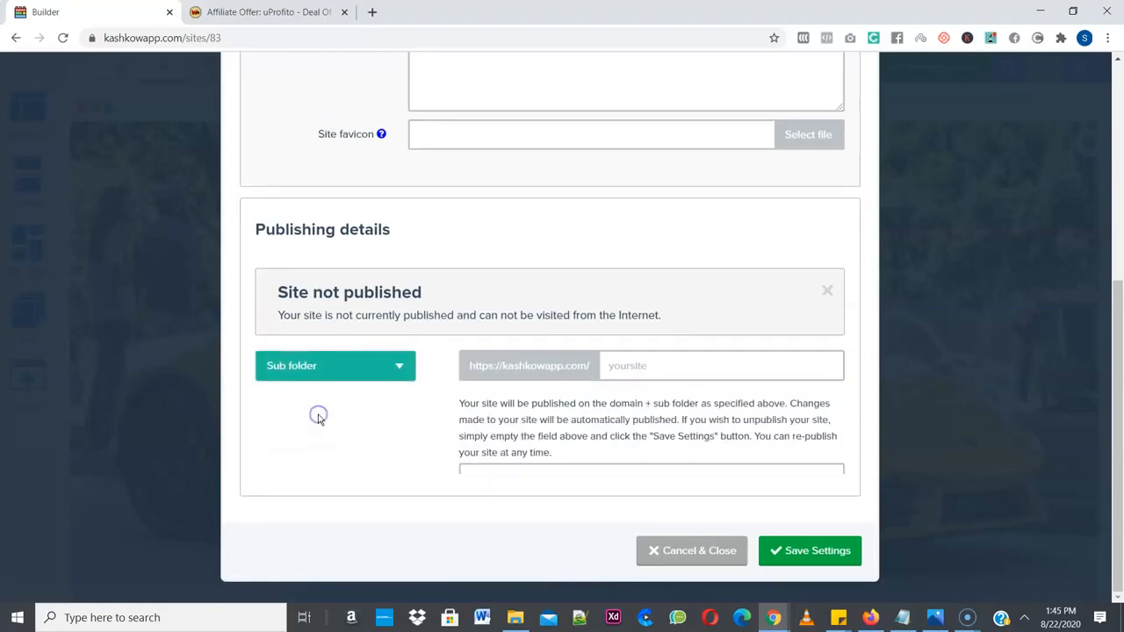
left_click(661, 367)
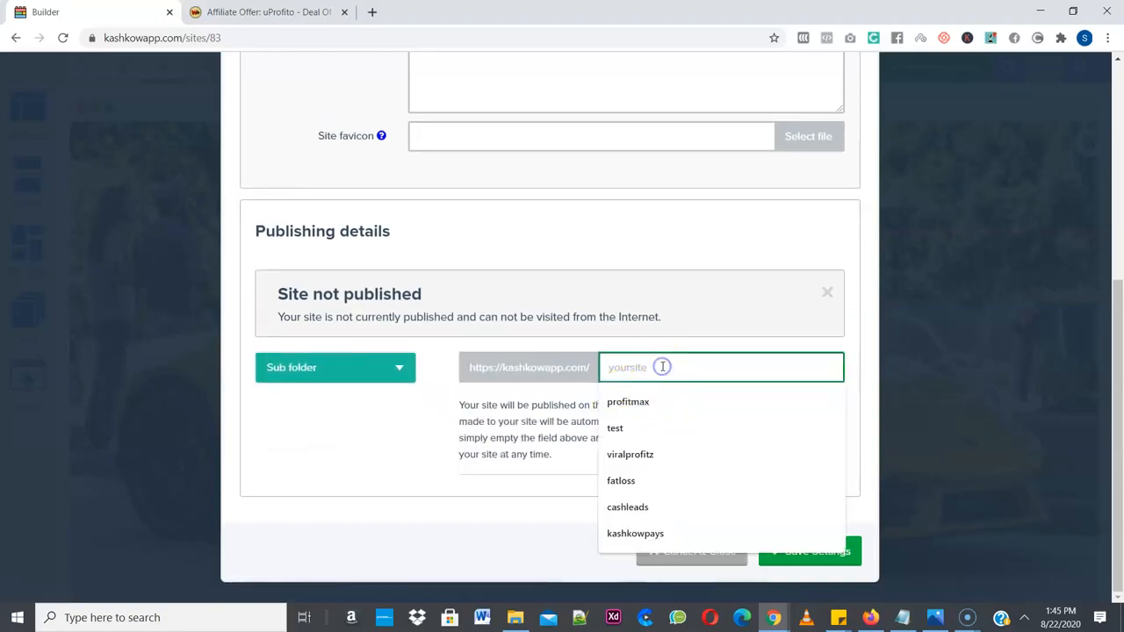
type("uprofitmax")
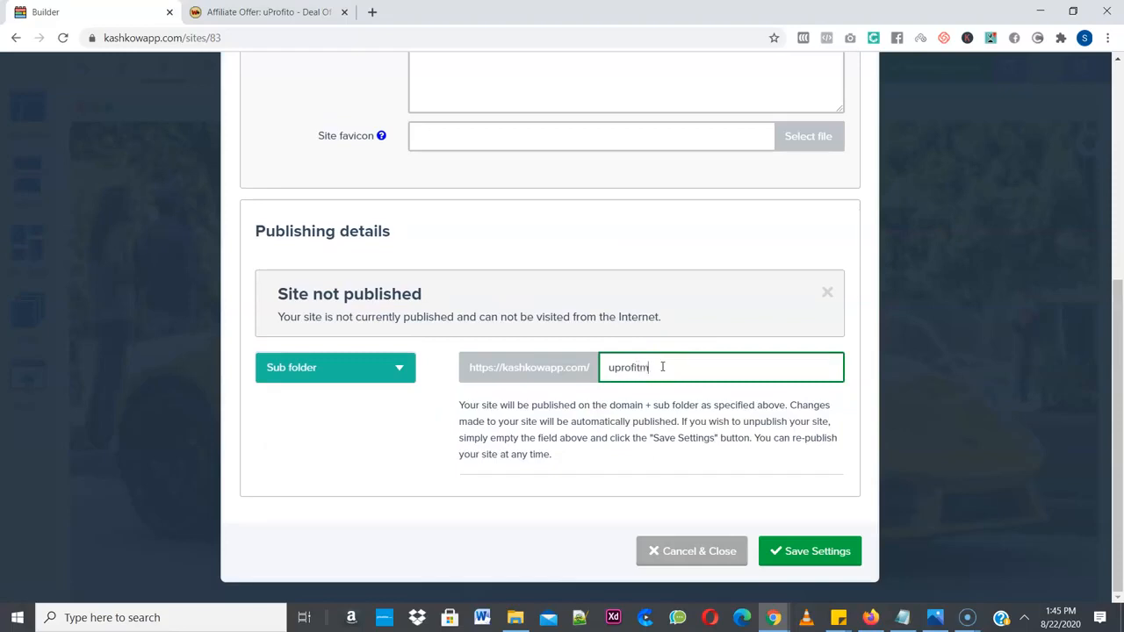
left_click(785, 550)
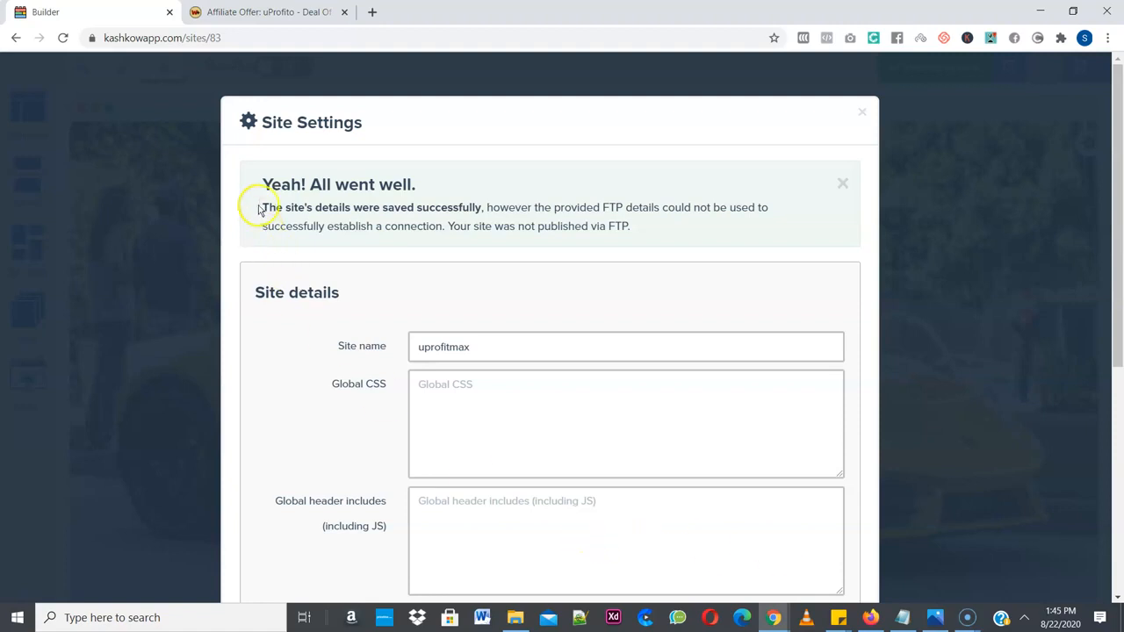
- Open the live site from its sub folder link in the publishing details
left_click_drag(264, 185, 413, 210)
left_click(420, 260)
scroll(419, 262, "down", 5)
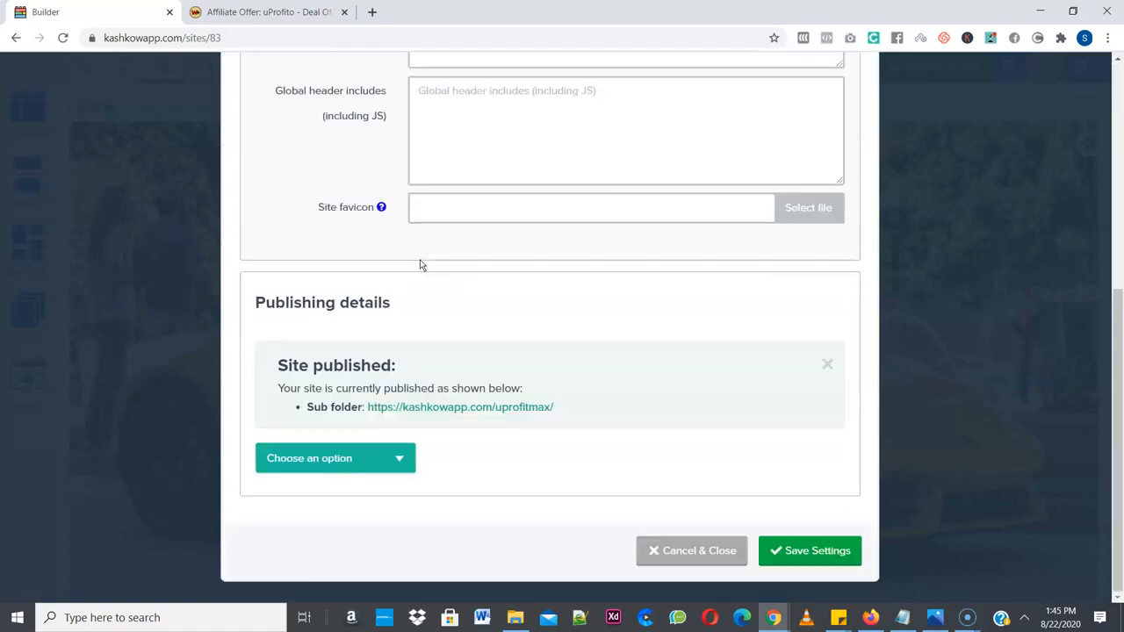
left_click(446, 408)
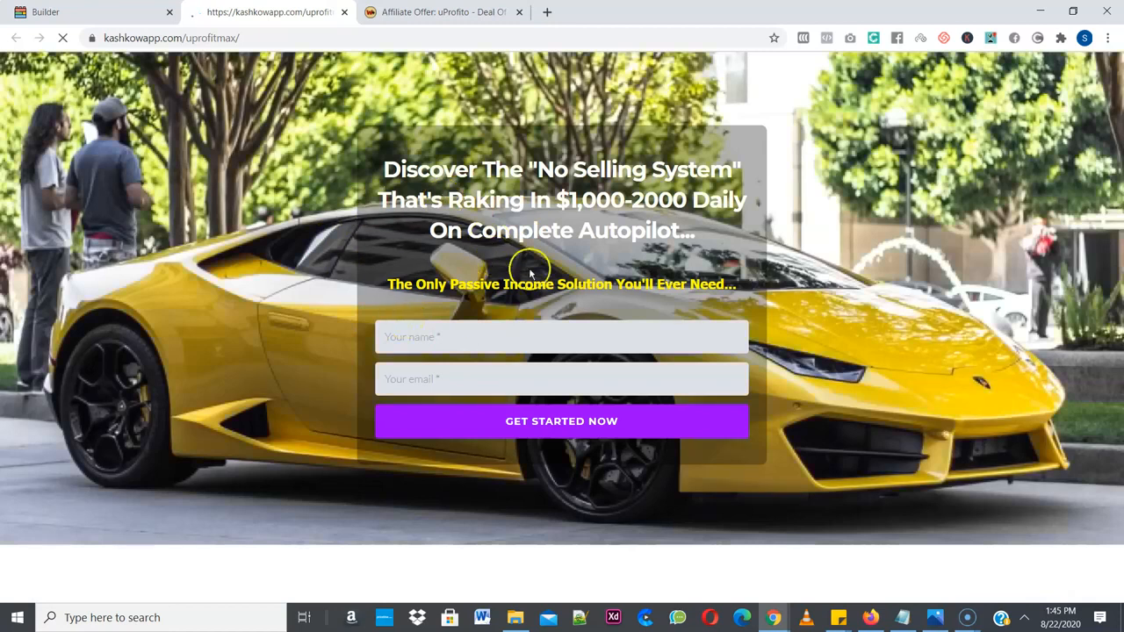
- Submit the live opt-in form with a full name and an info e-mail address, and look over the uProfito offer page
left_click(464, 343)
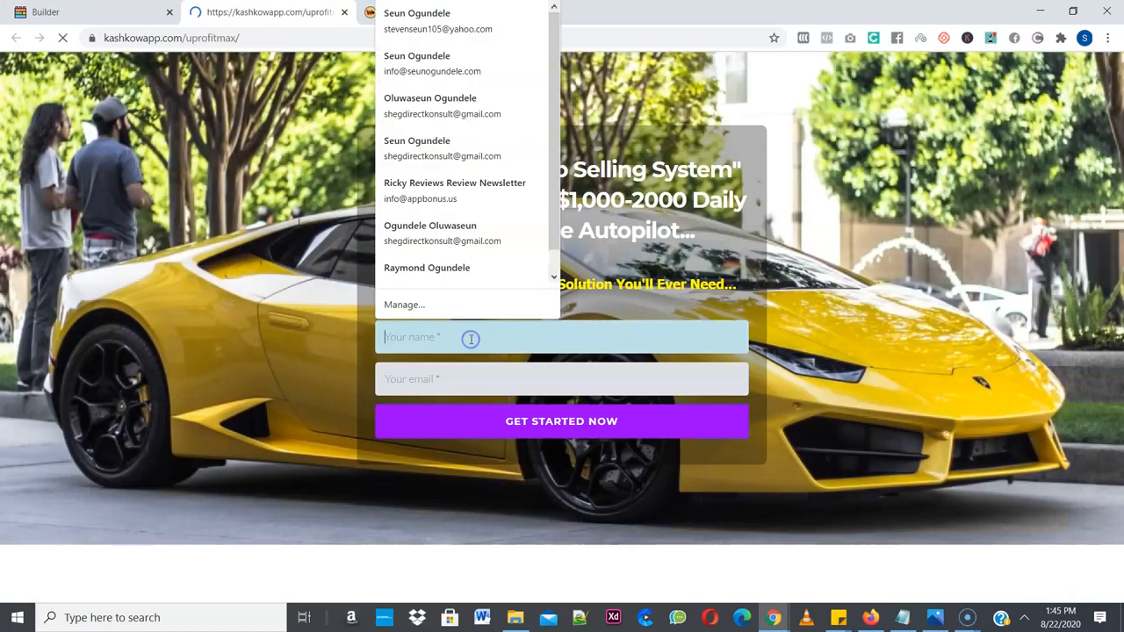
left_click(475, 230)
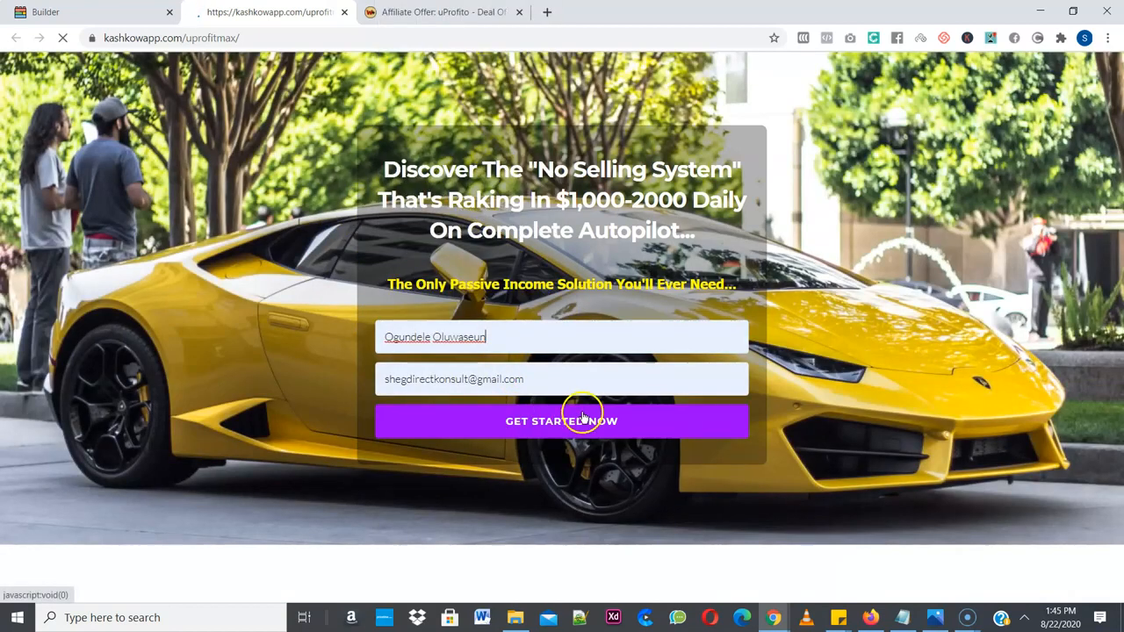
left_click(537, 380)
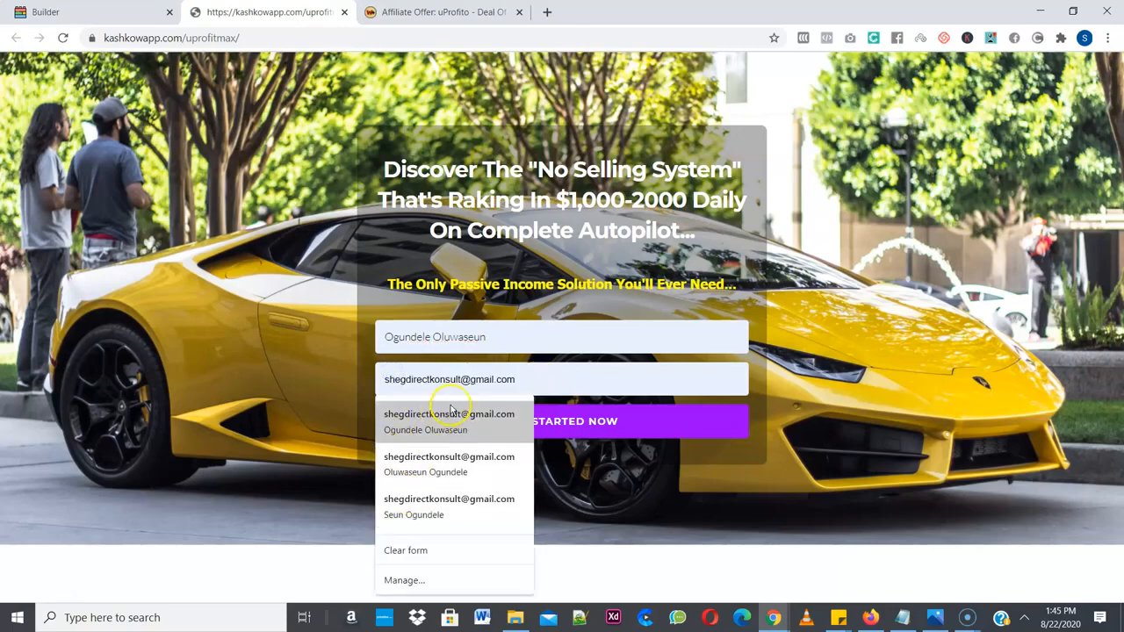
key("ctrl+a")
type("inf")
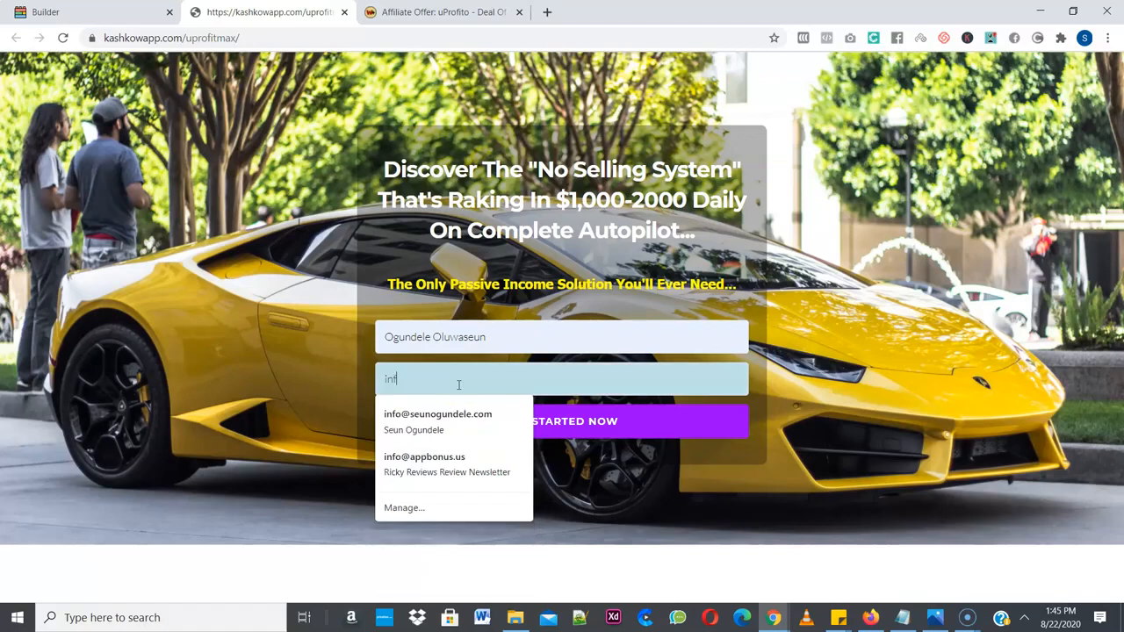
left_click(459, 425)
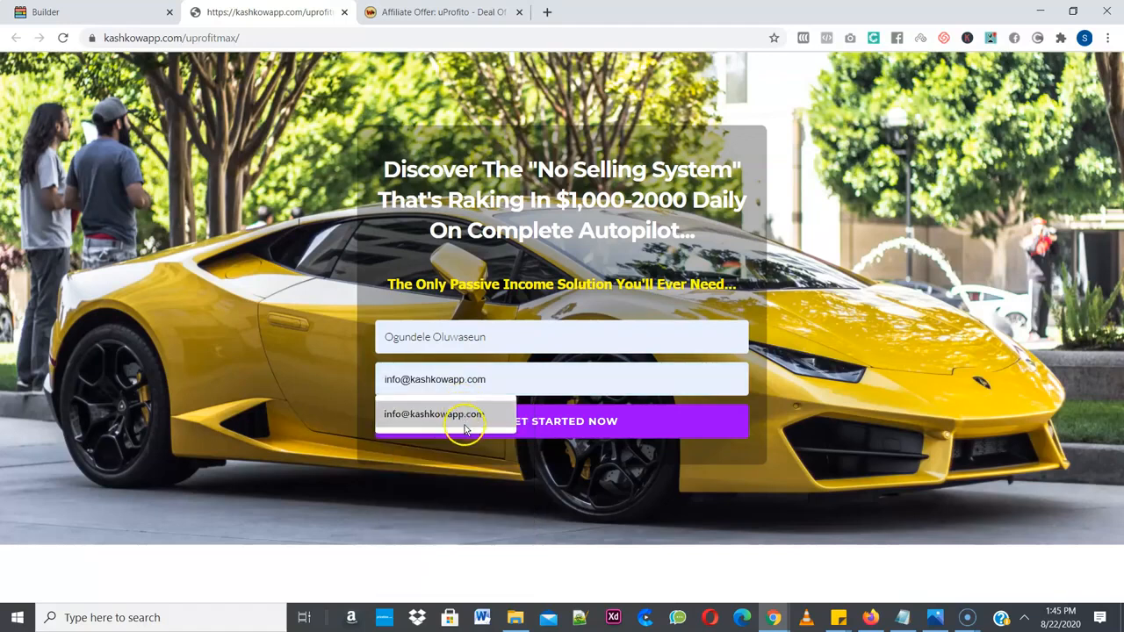
left_click(576, 438)
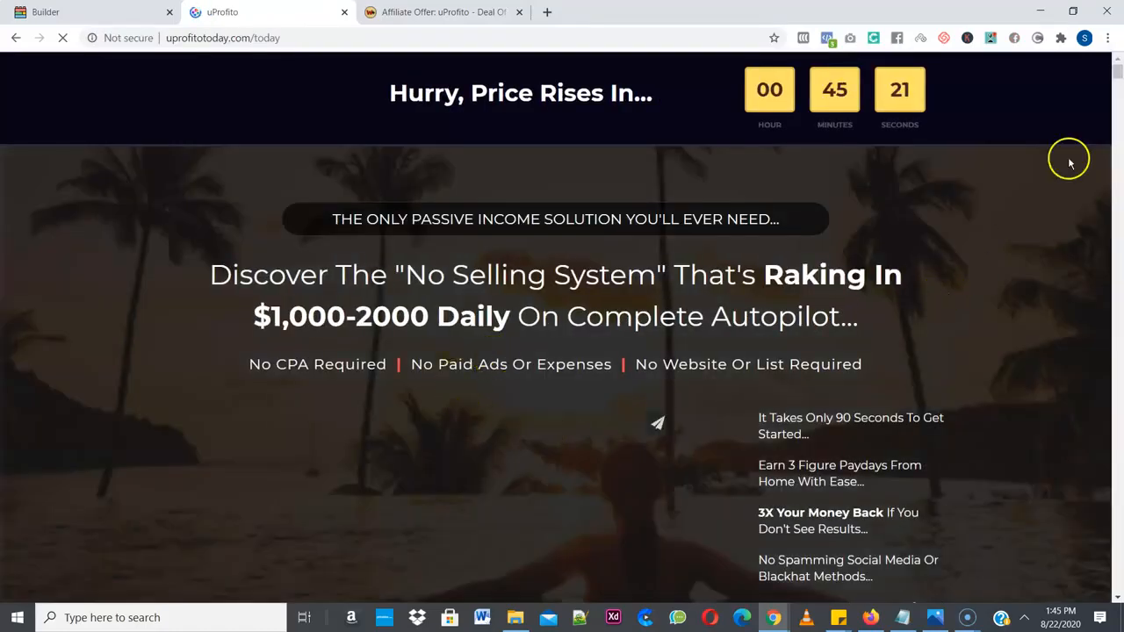
mouse_move(1117, 77)
left_mouse_down()
mouse_move(1116, 100)
mouse_move(1117, 86)
left_mouse_up()
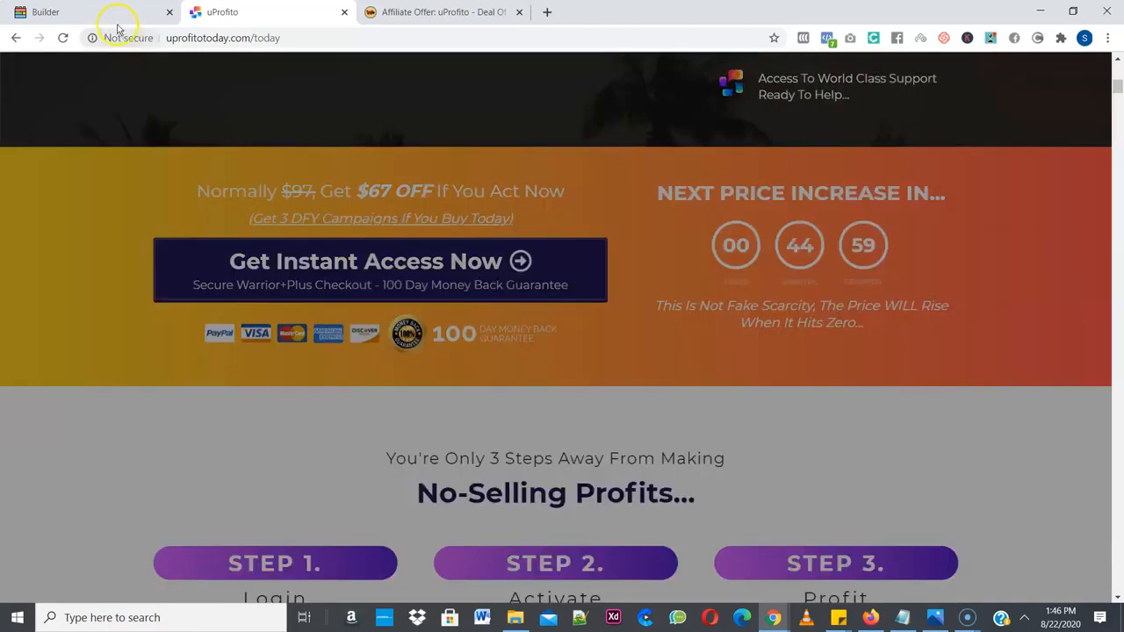
- Return to the Builder tab, close the Site Settings and exit the builder to the Sites dashboard
left_click(112, 11)
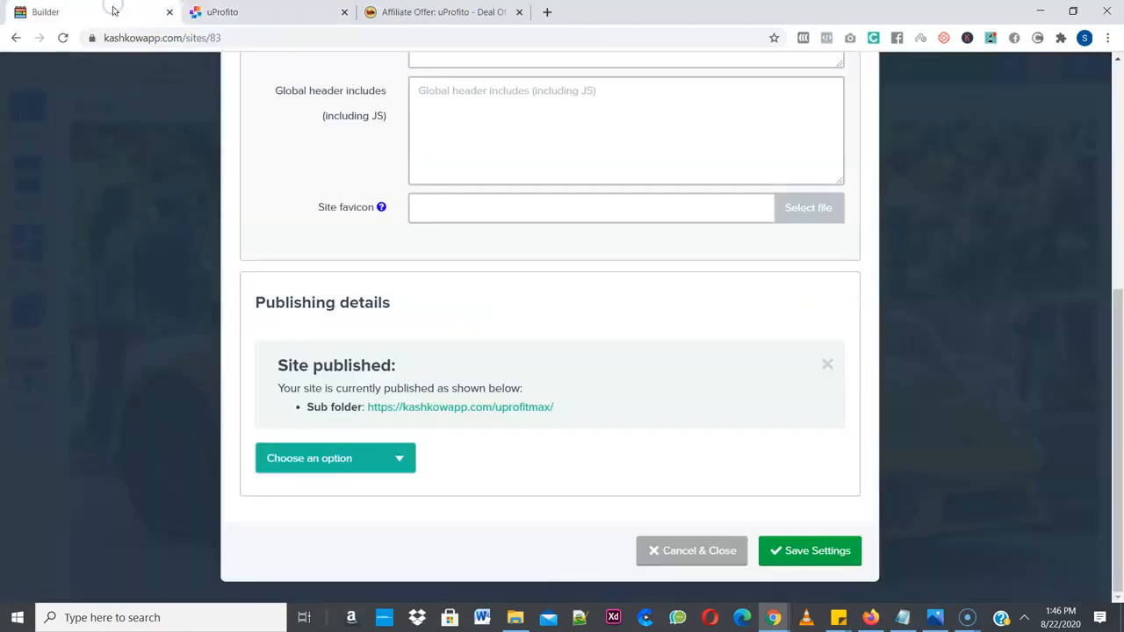
left_click(700, 550)
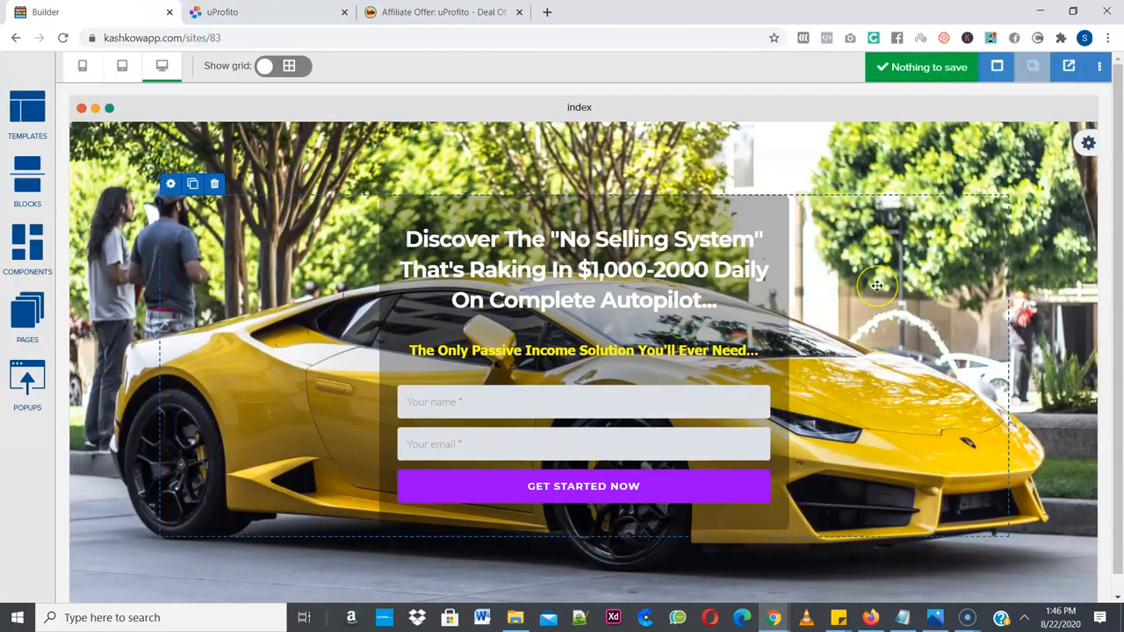
scroll(876, 285, "down", 1)
scroll(877, 286, "up", 1)
left_click(1102, 69)
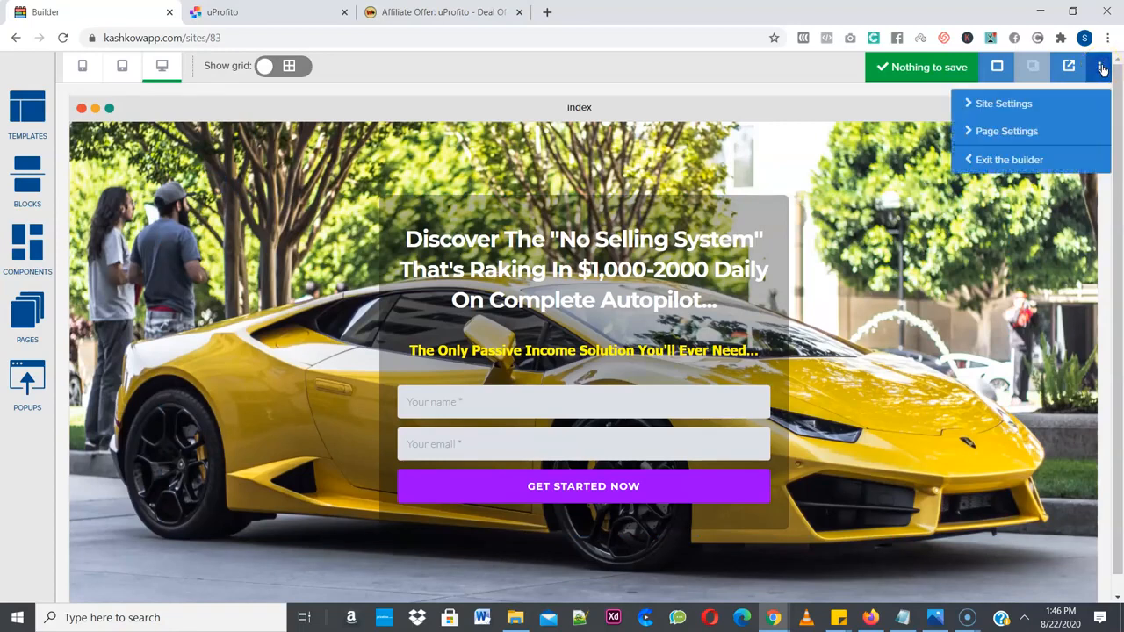
left_click(996, 161)
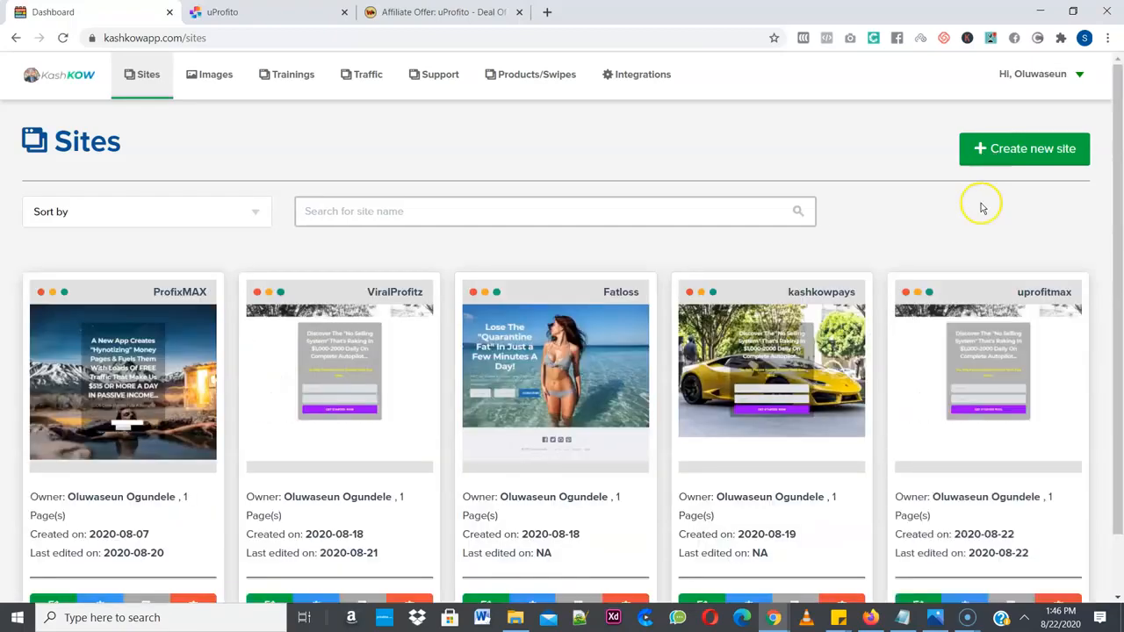
scroll(864, 349, "down", 1)
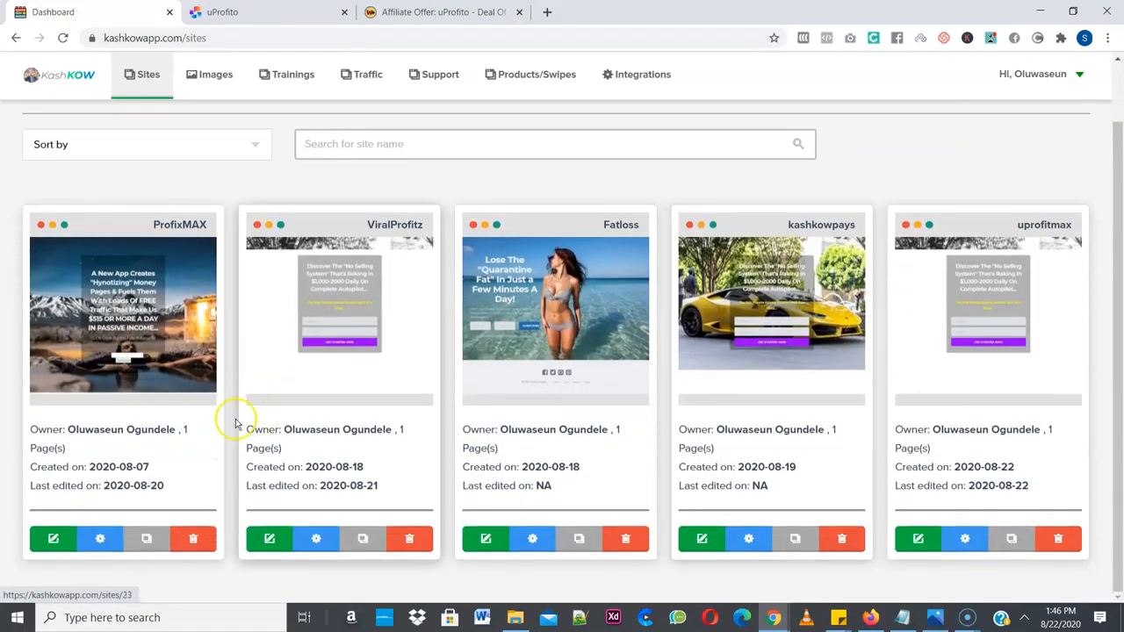